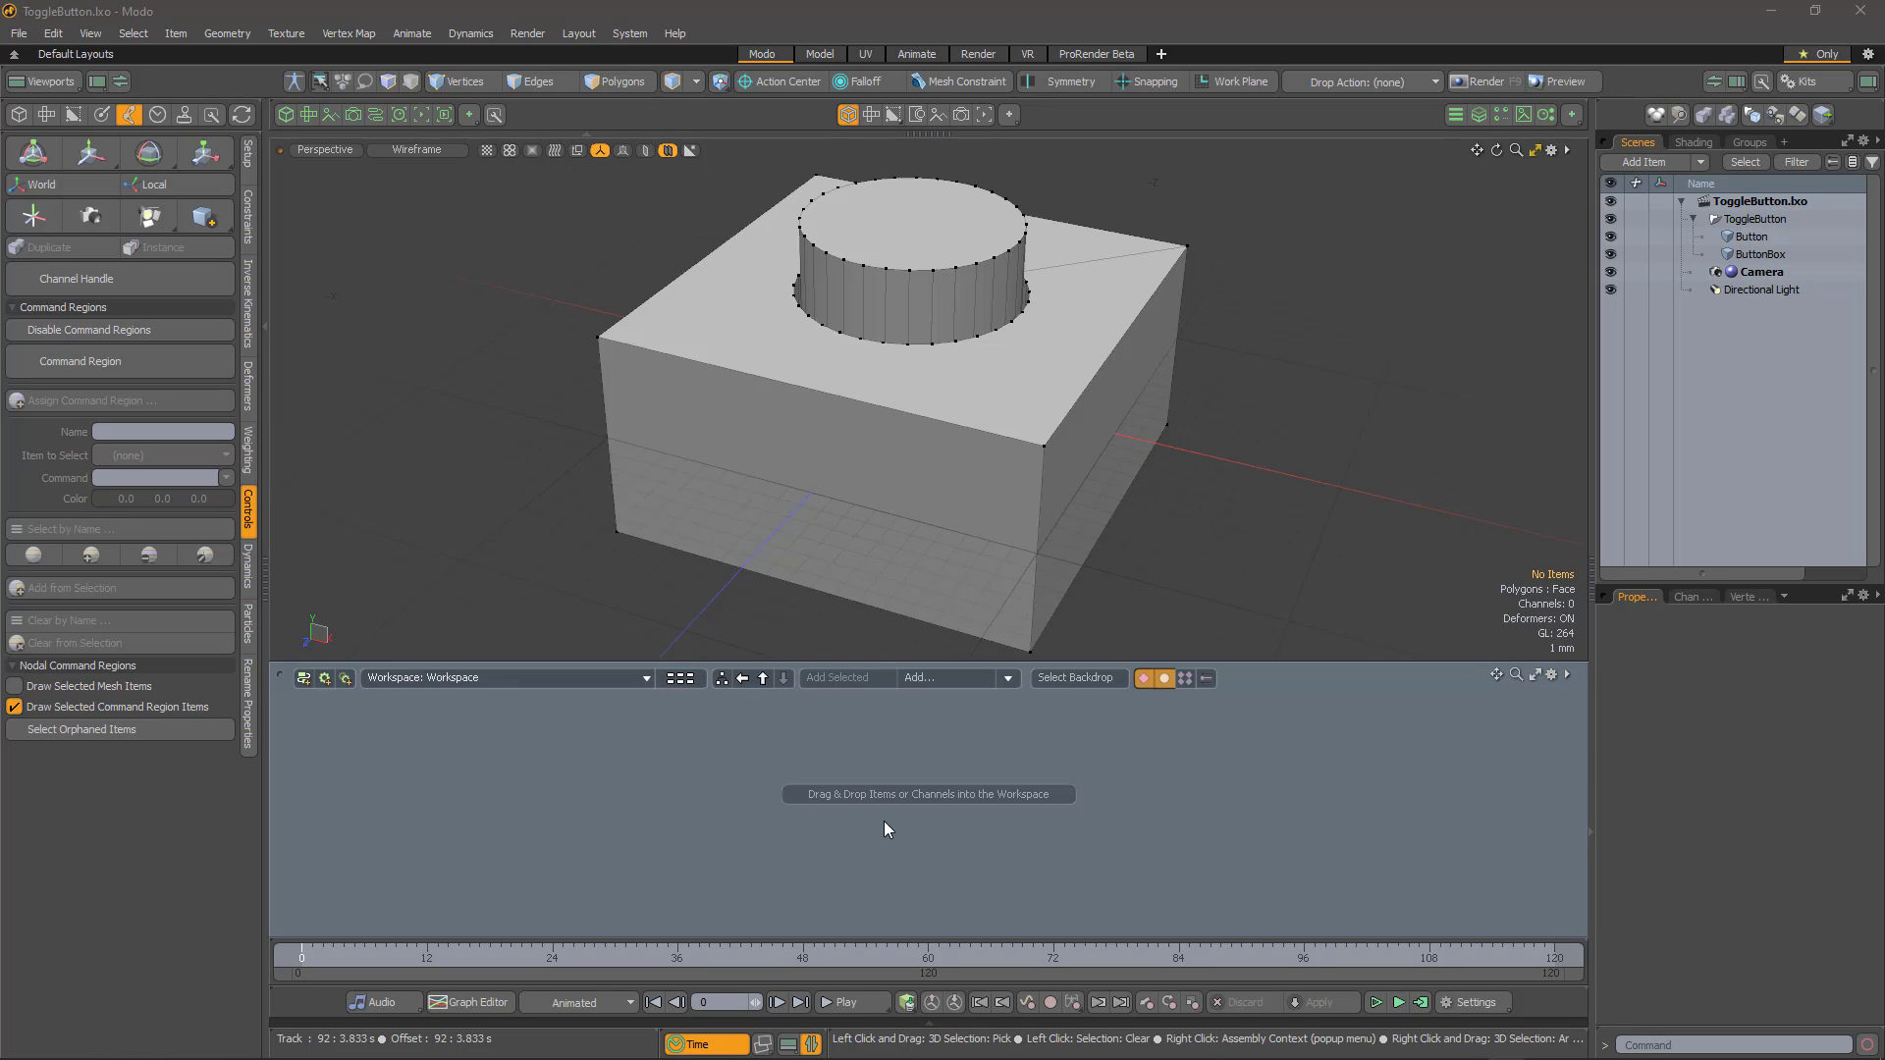
# - Filter the Add list by 'command' and select Polygon Command Region, Command Region Gesture and Command Region Command
pyautogui.click(948, 681)
pyautogui.write('command')
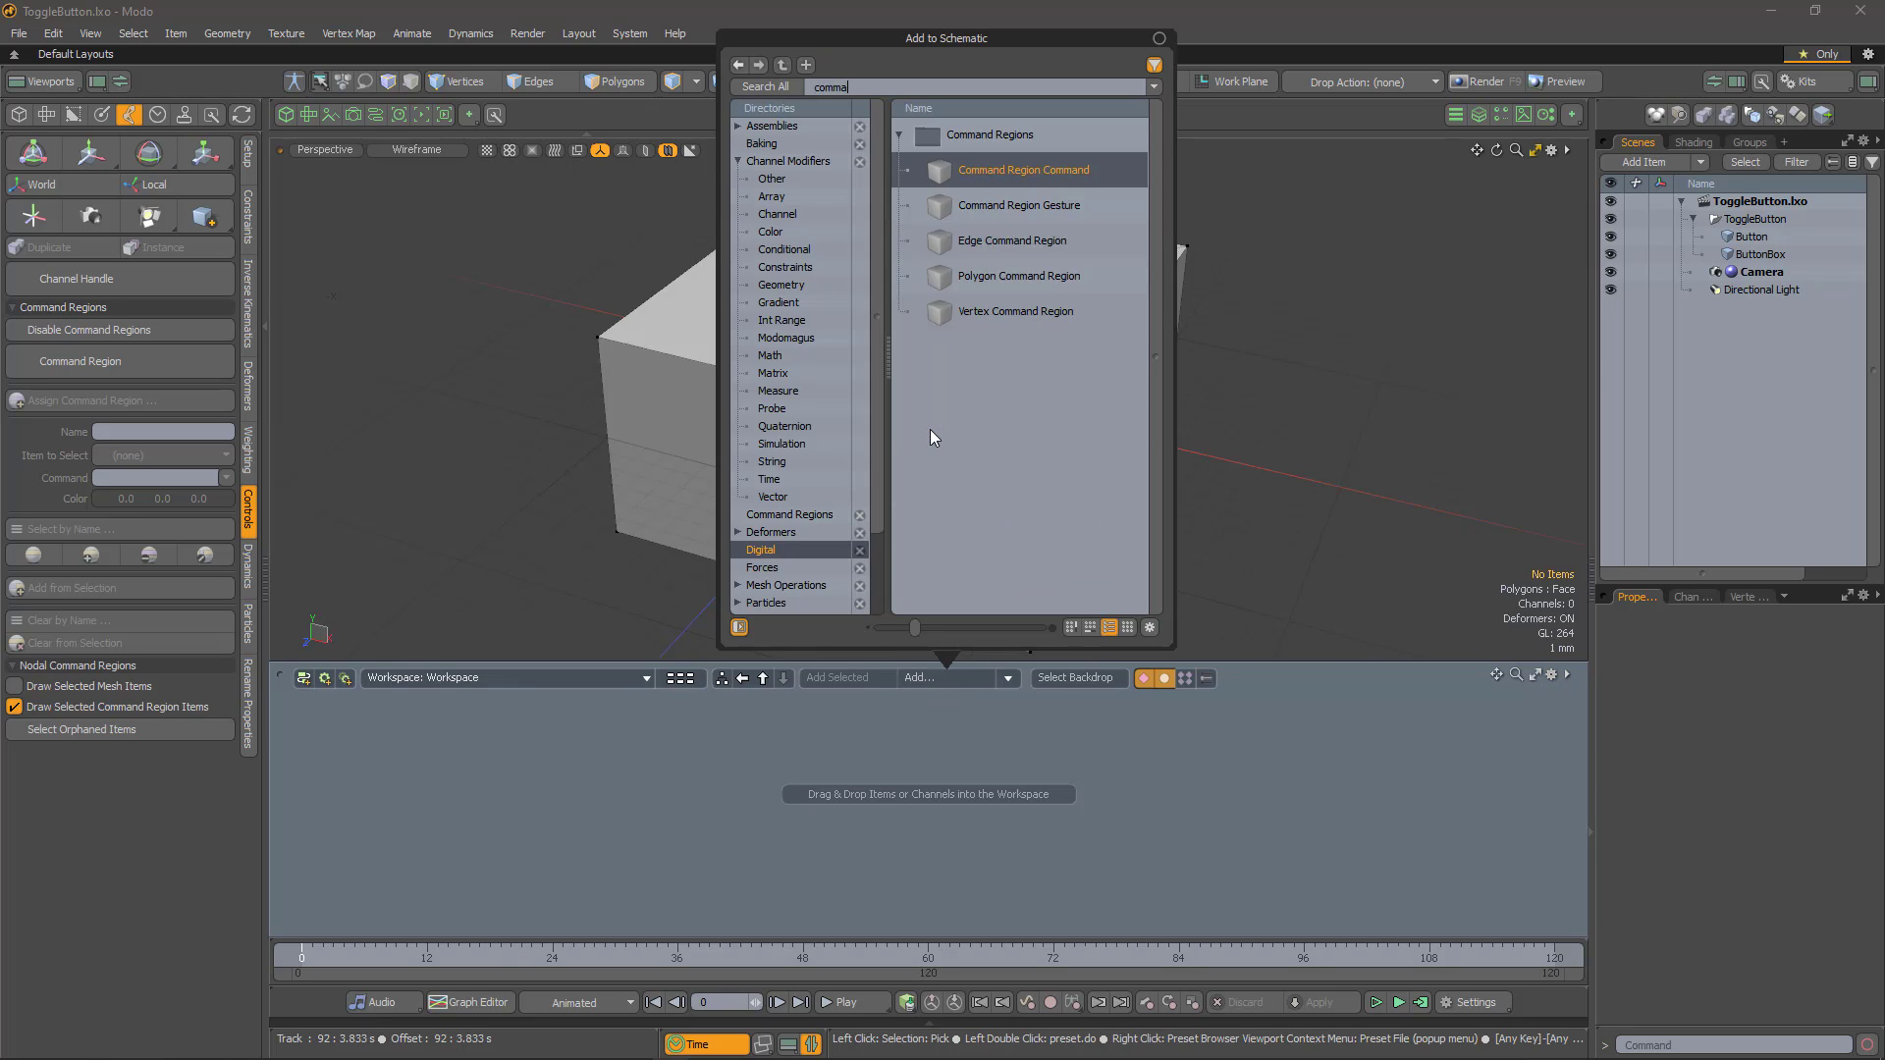
pyautogui.click(1005, 277)
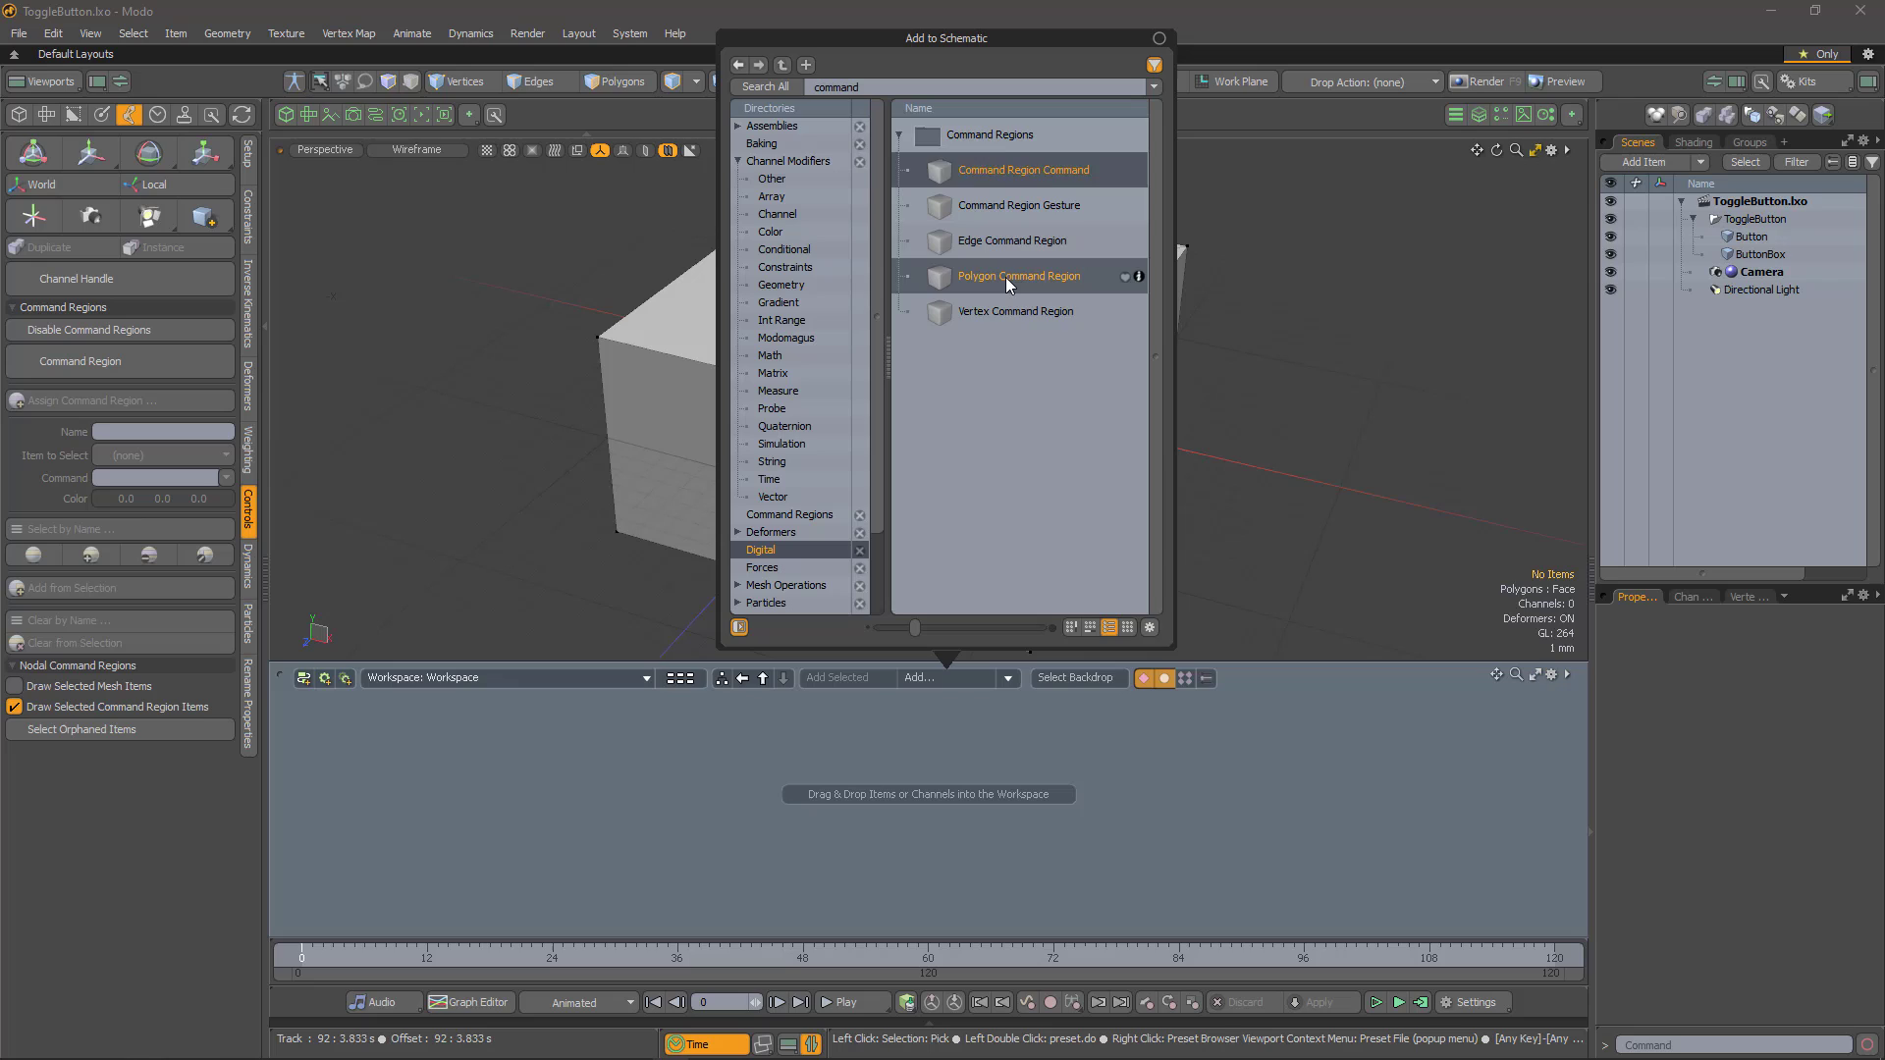
pyautogui.keyDown('ctrl'); pyautogui.click(997, 205); pyautogui.keyUp('ctrl')
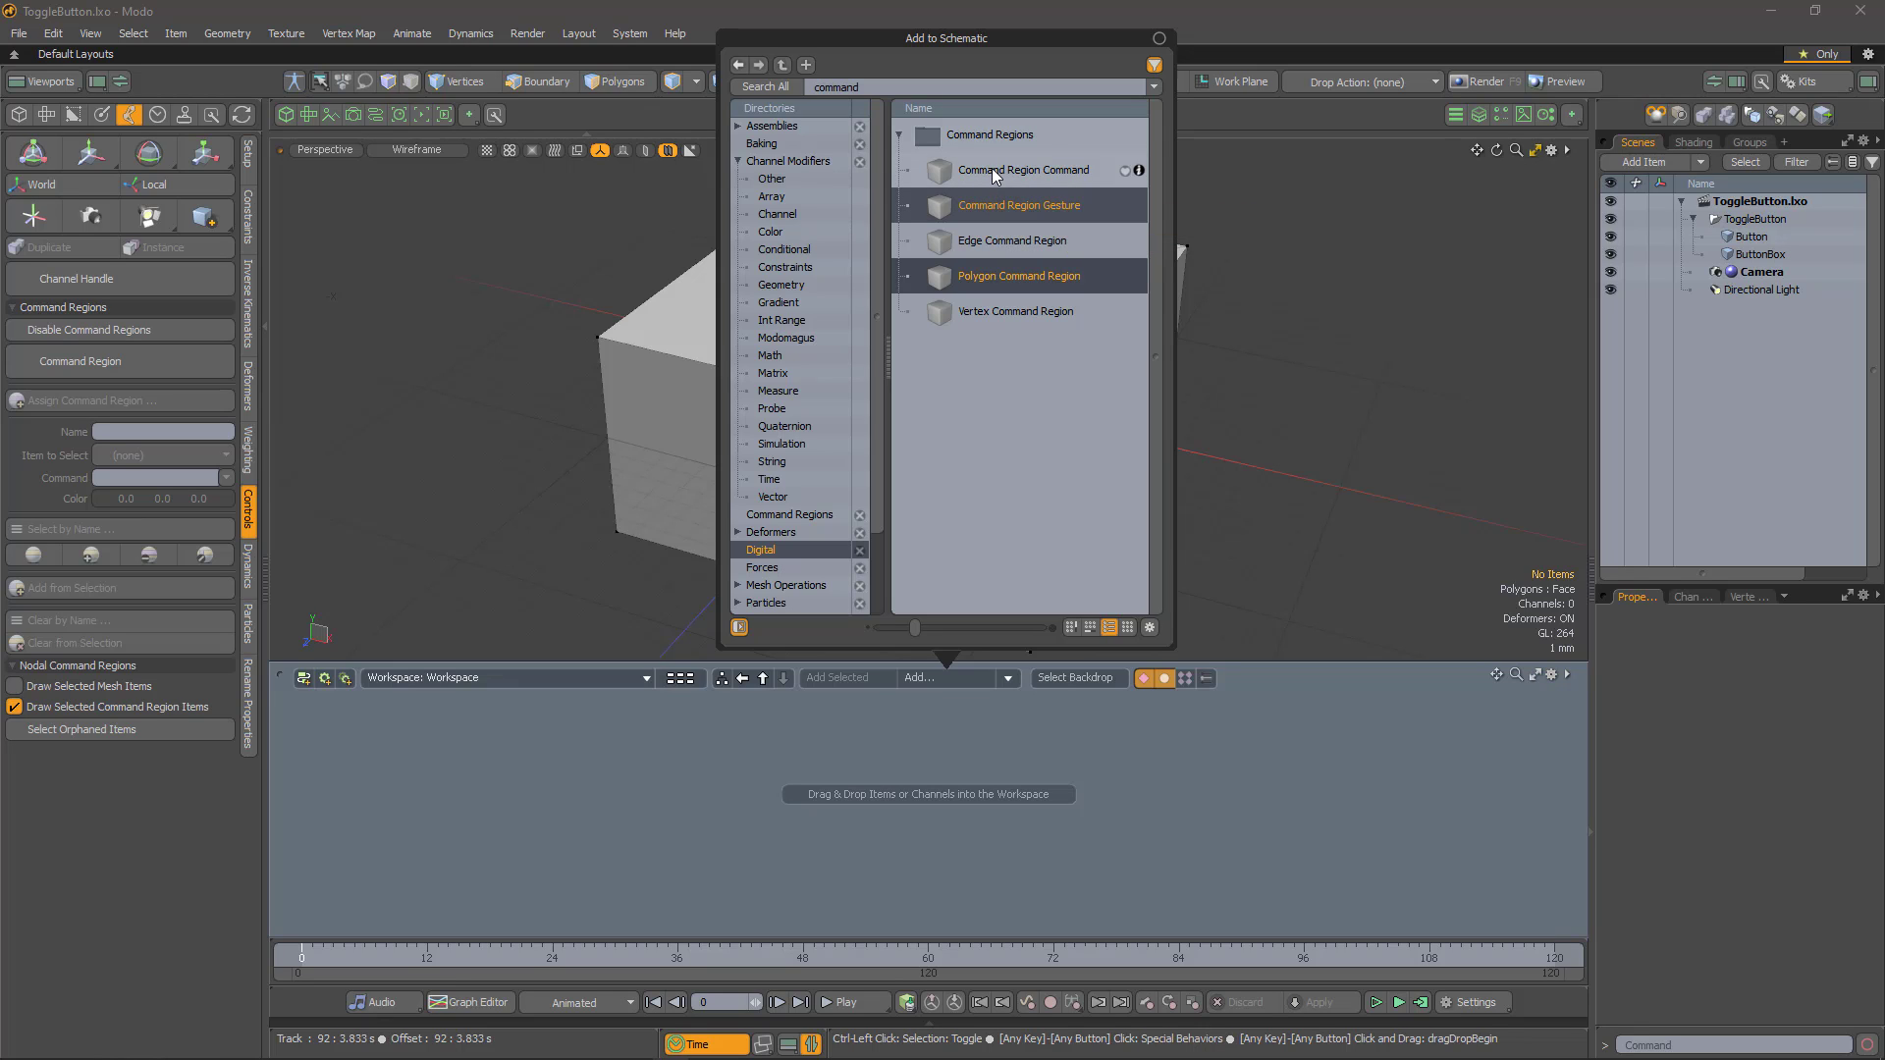
pyautogui.keyDown('ctrl'); pyautogui.click(991, 169); pyautogui.keyUp('ctrl')
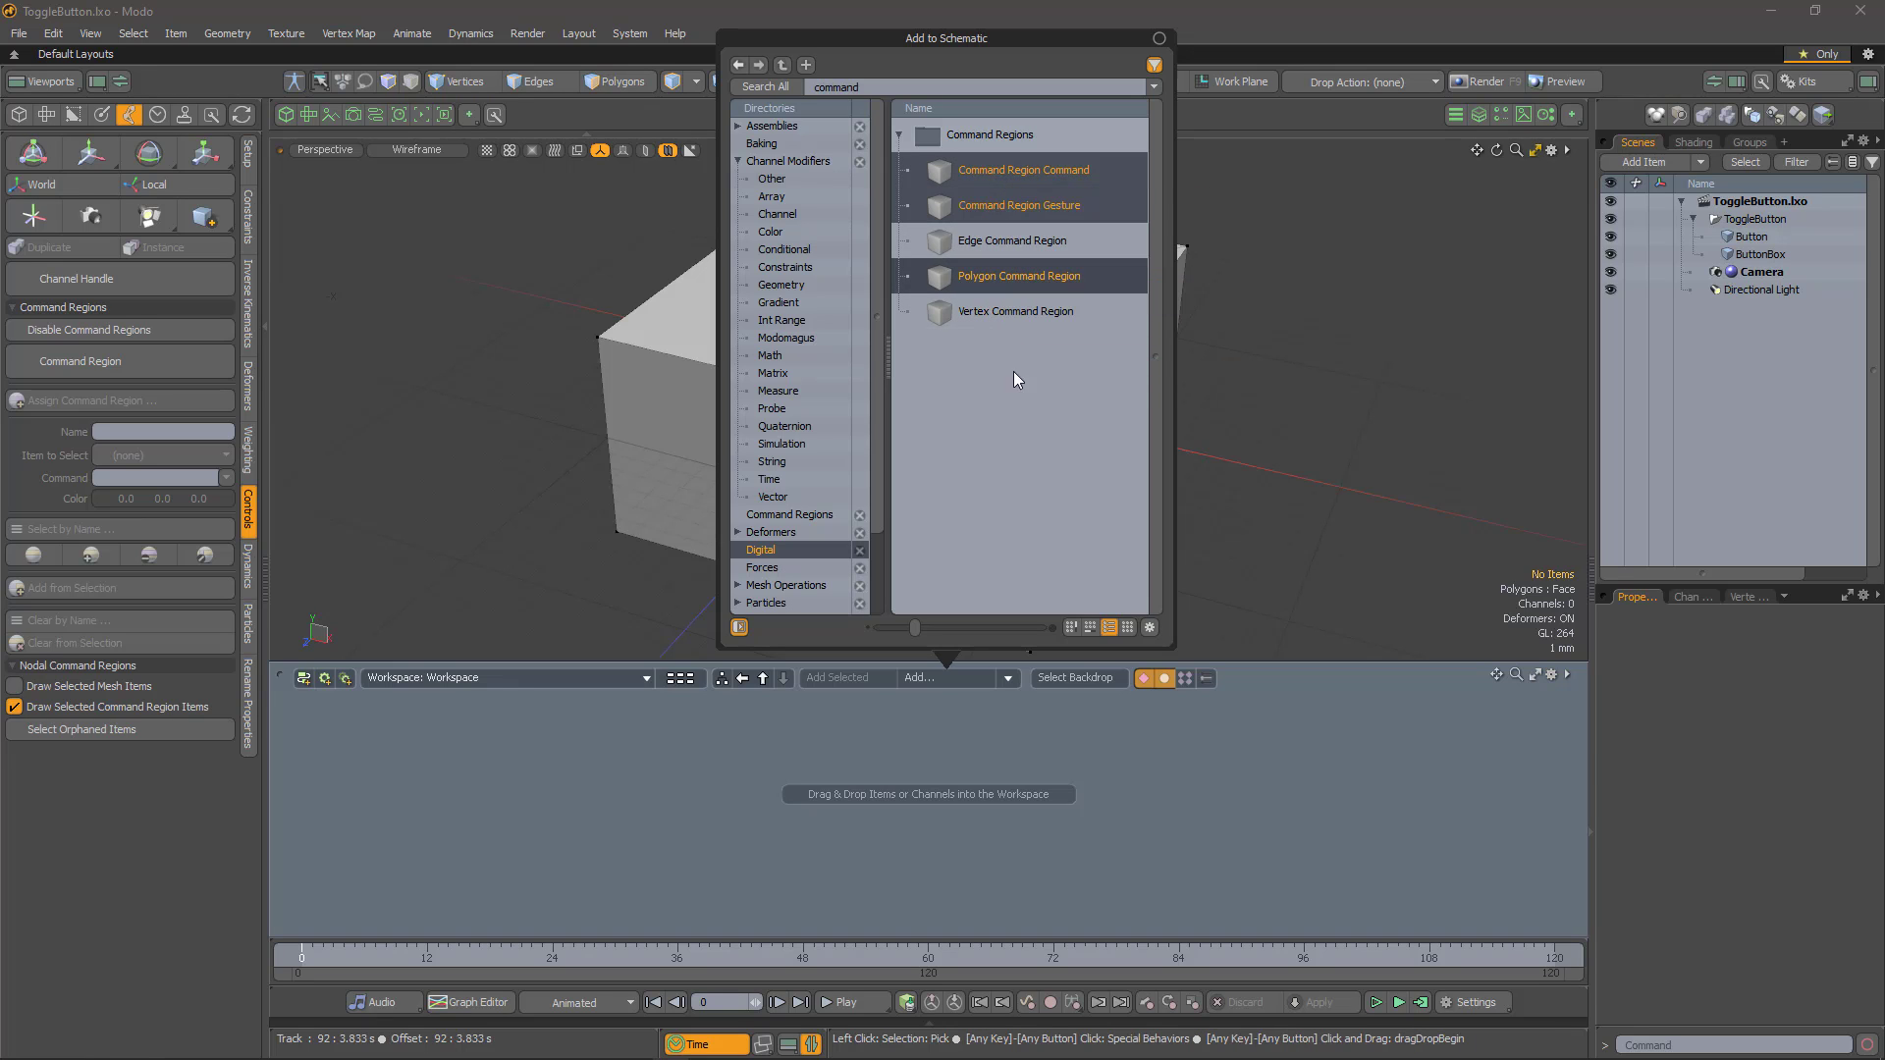
# - Drop the three nodes into the schematic, arrange them, and chain Polygon Region → Gesture → Command
pyautogui.moveTo(1007, 202); pyautogui.dragTo(1021, 725)
pyautogui.click(899, 797)
pyautogui.moveTo(1001, 824); pyautogui.dragTo(1235, 824)
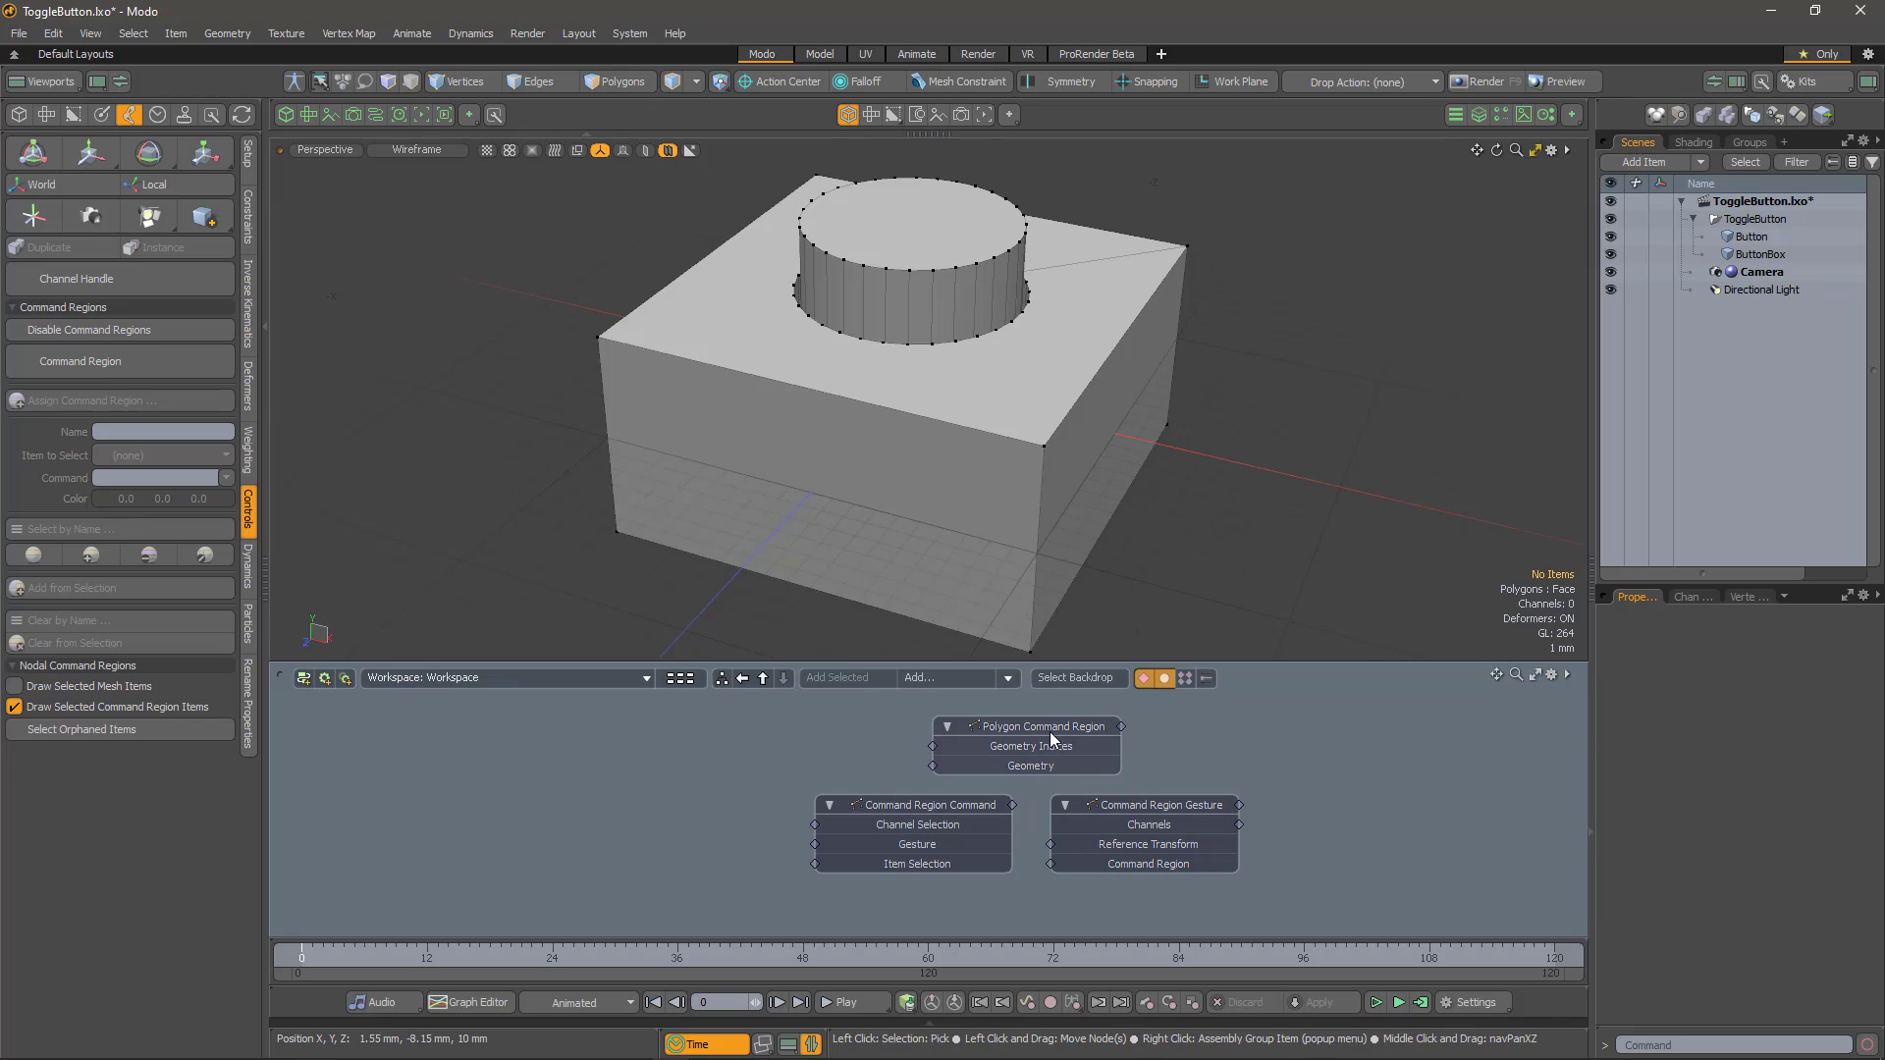
pyautogui.moveTo(1077, 762); pyautogui.dragTo(645, 821)
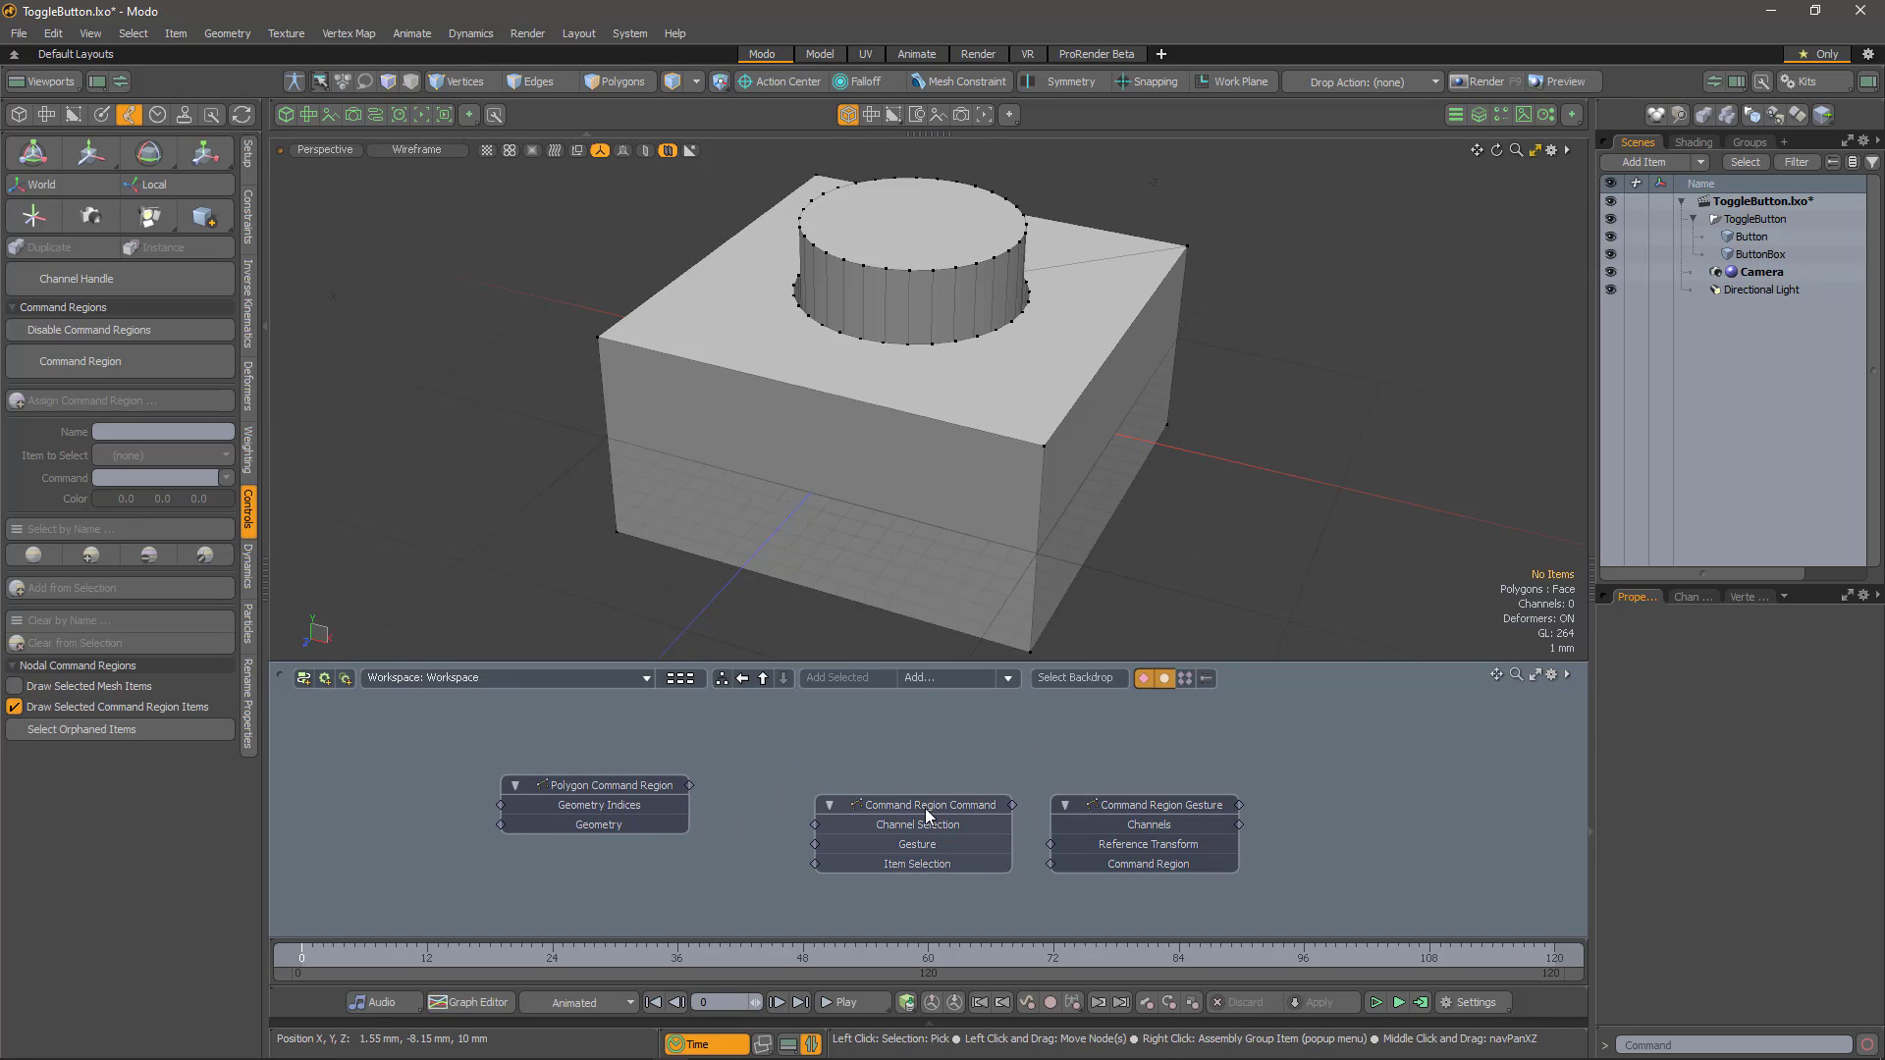
pyautogui.moveTo(1175, 841); pyautogui.dragTo(1111, 784)
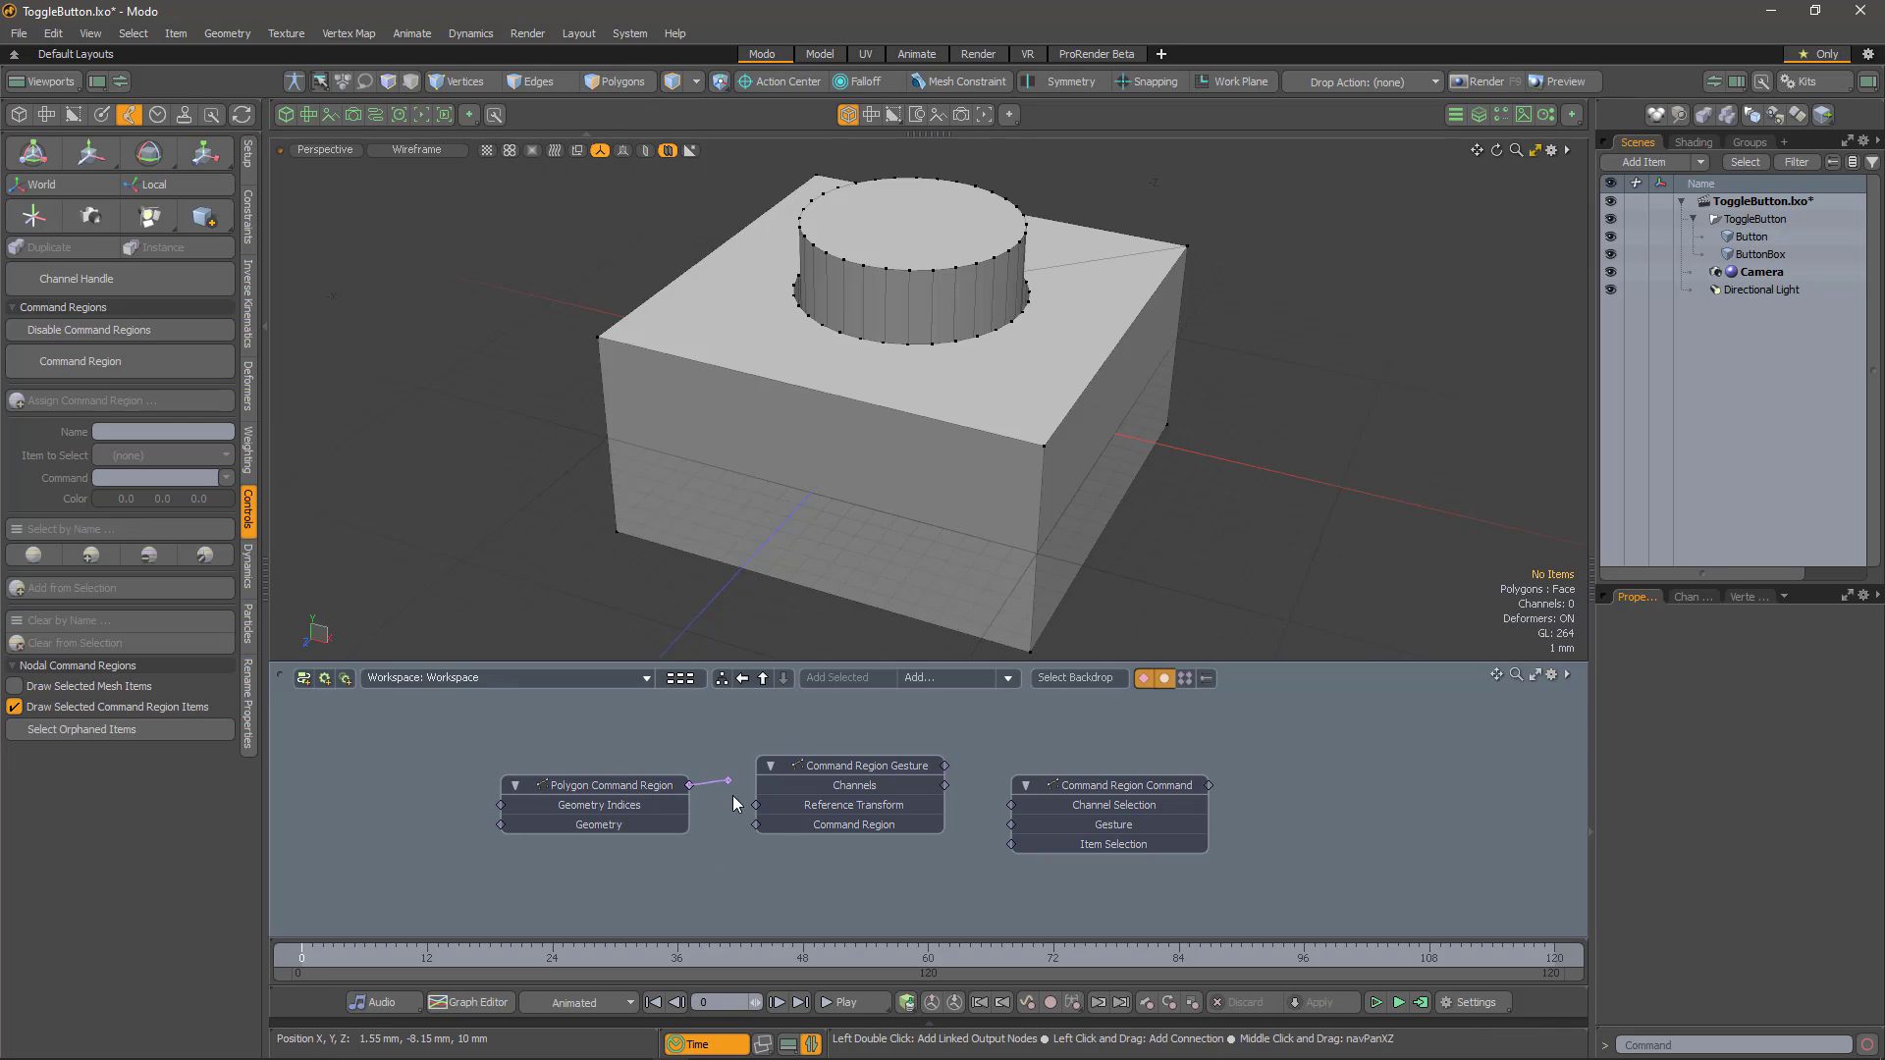
pyautogui.moveTo(735, 807); pyautogui.dragTo(783, 829)
pyautogui.moveTo(1005, 862); pyautogui.dragTo(1061, 797)
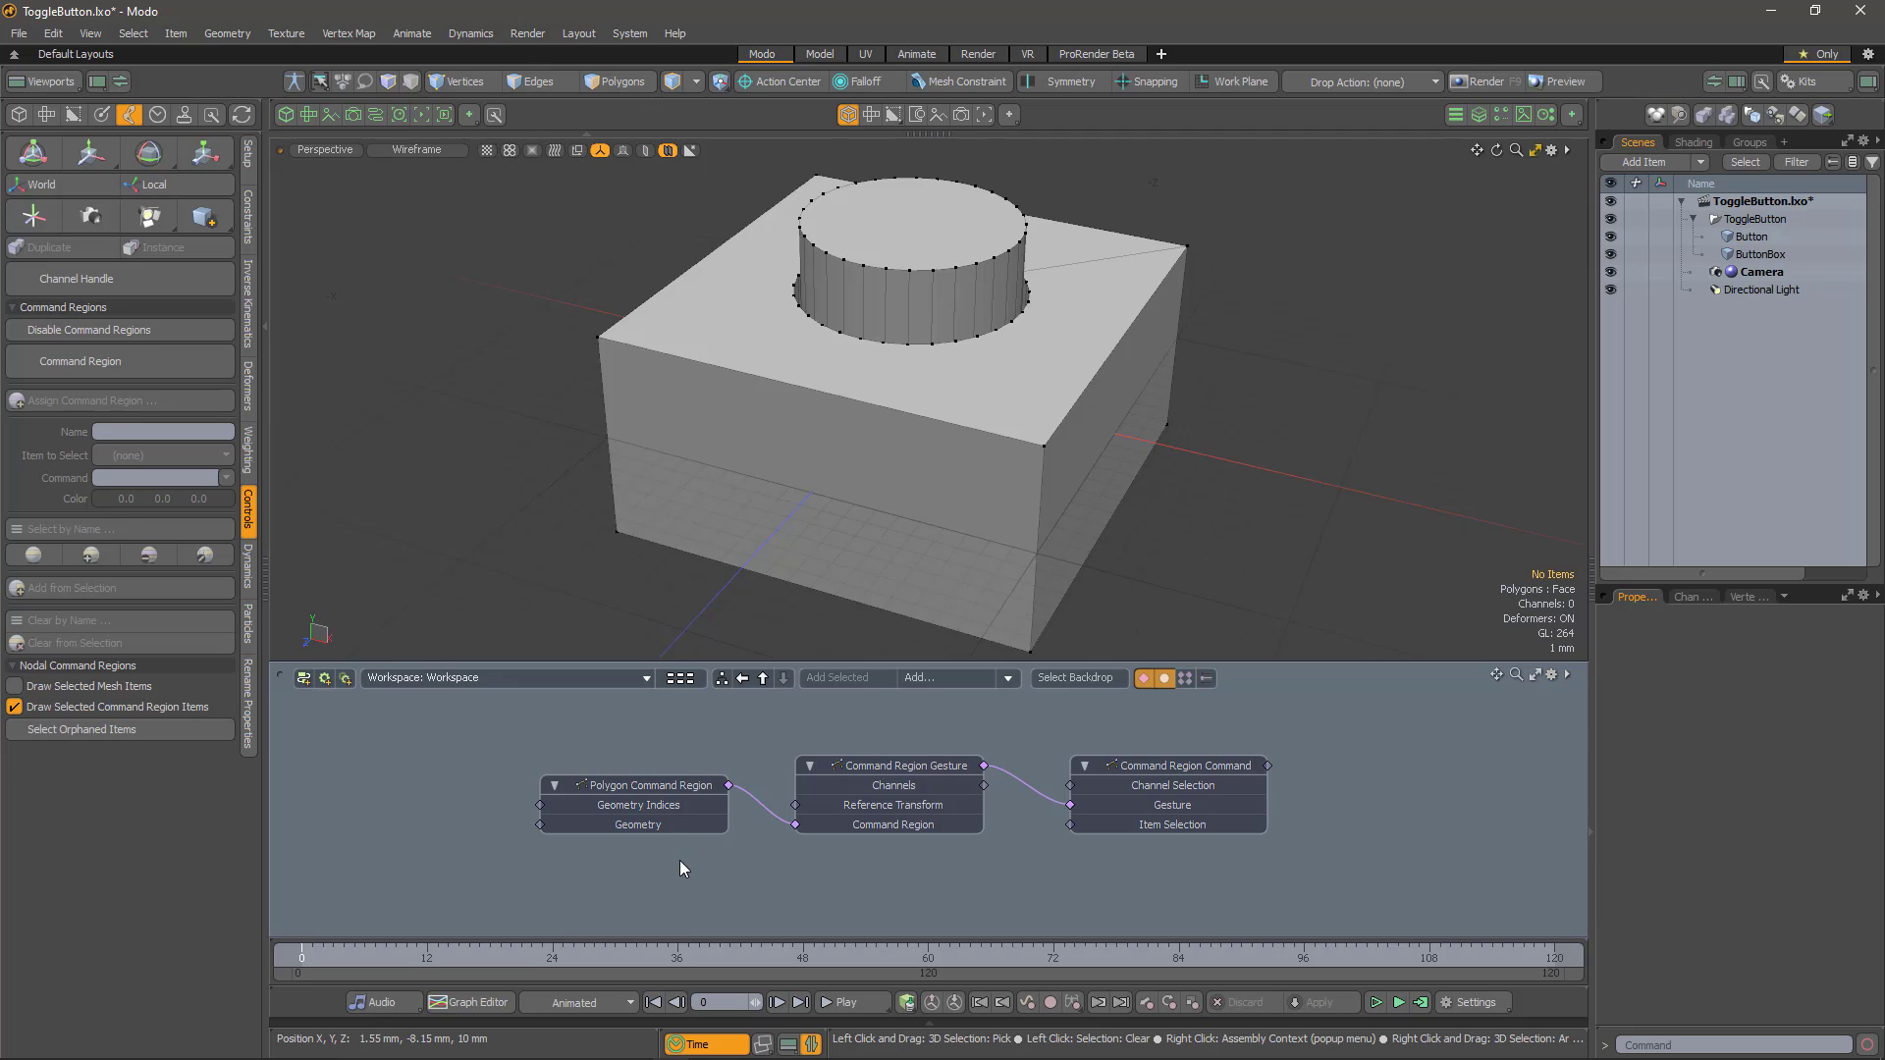
# - Make the Polygon Command Region magenta (green 0.0) and keep the gesture on Left button, Click mode
pyautogui.click(658, 793)
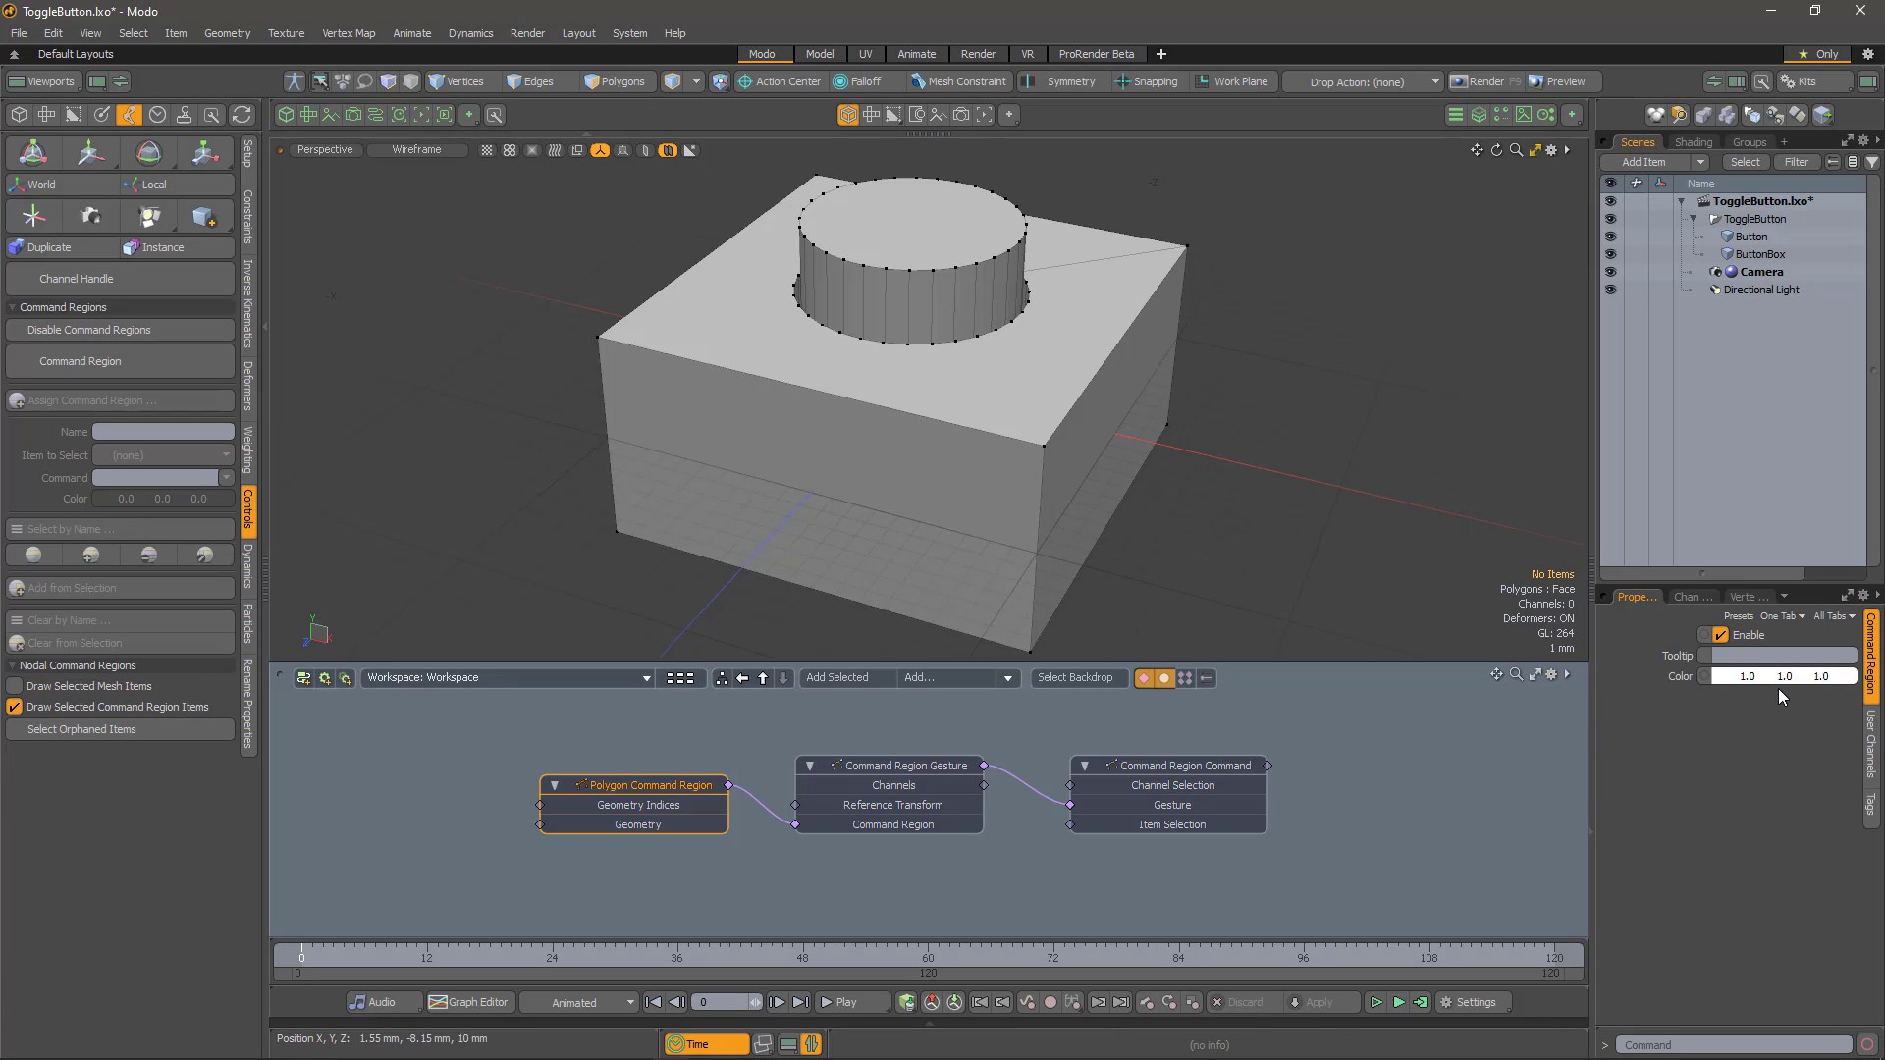
pyautogui.moveTo(1785, 677); pyautogui.dragTo(1718, 677)
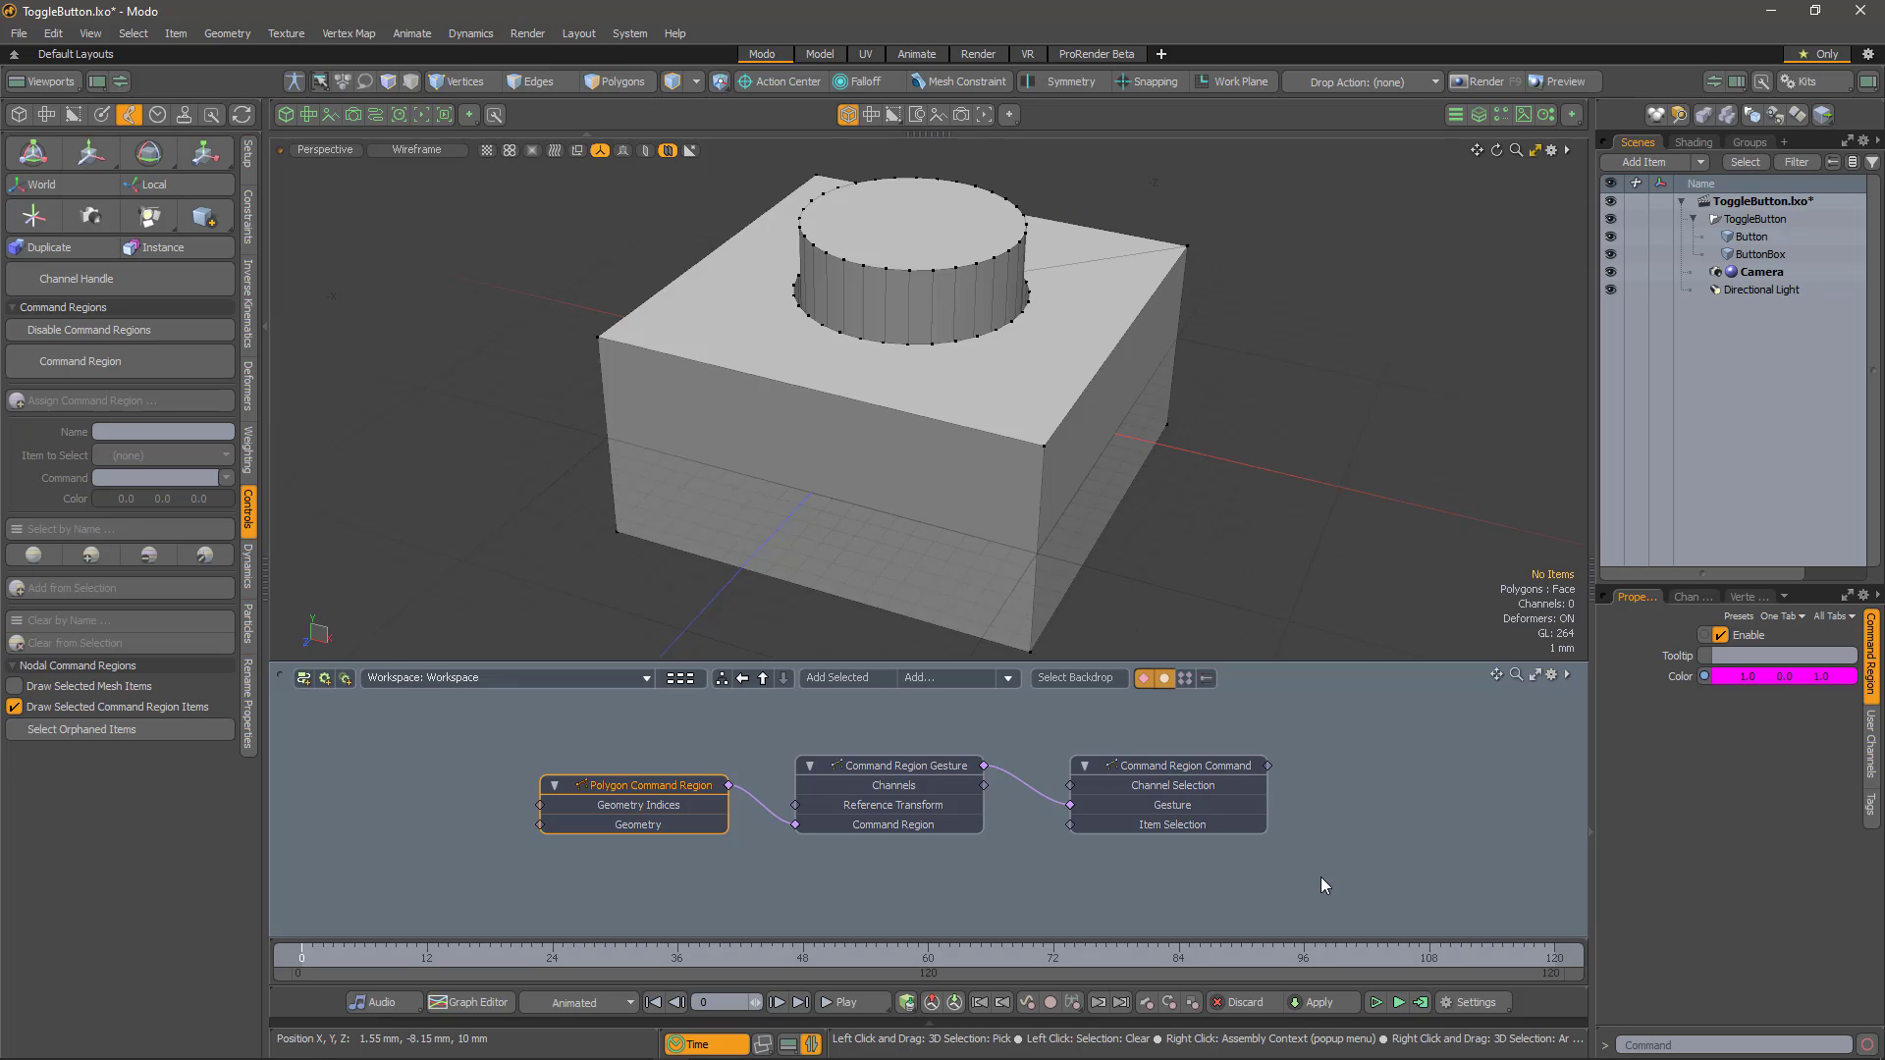
pyautogui.click(905, 767)
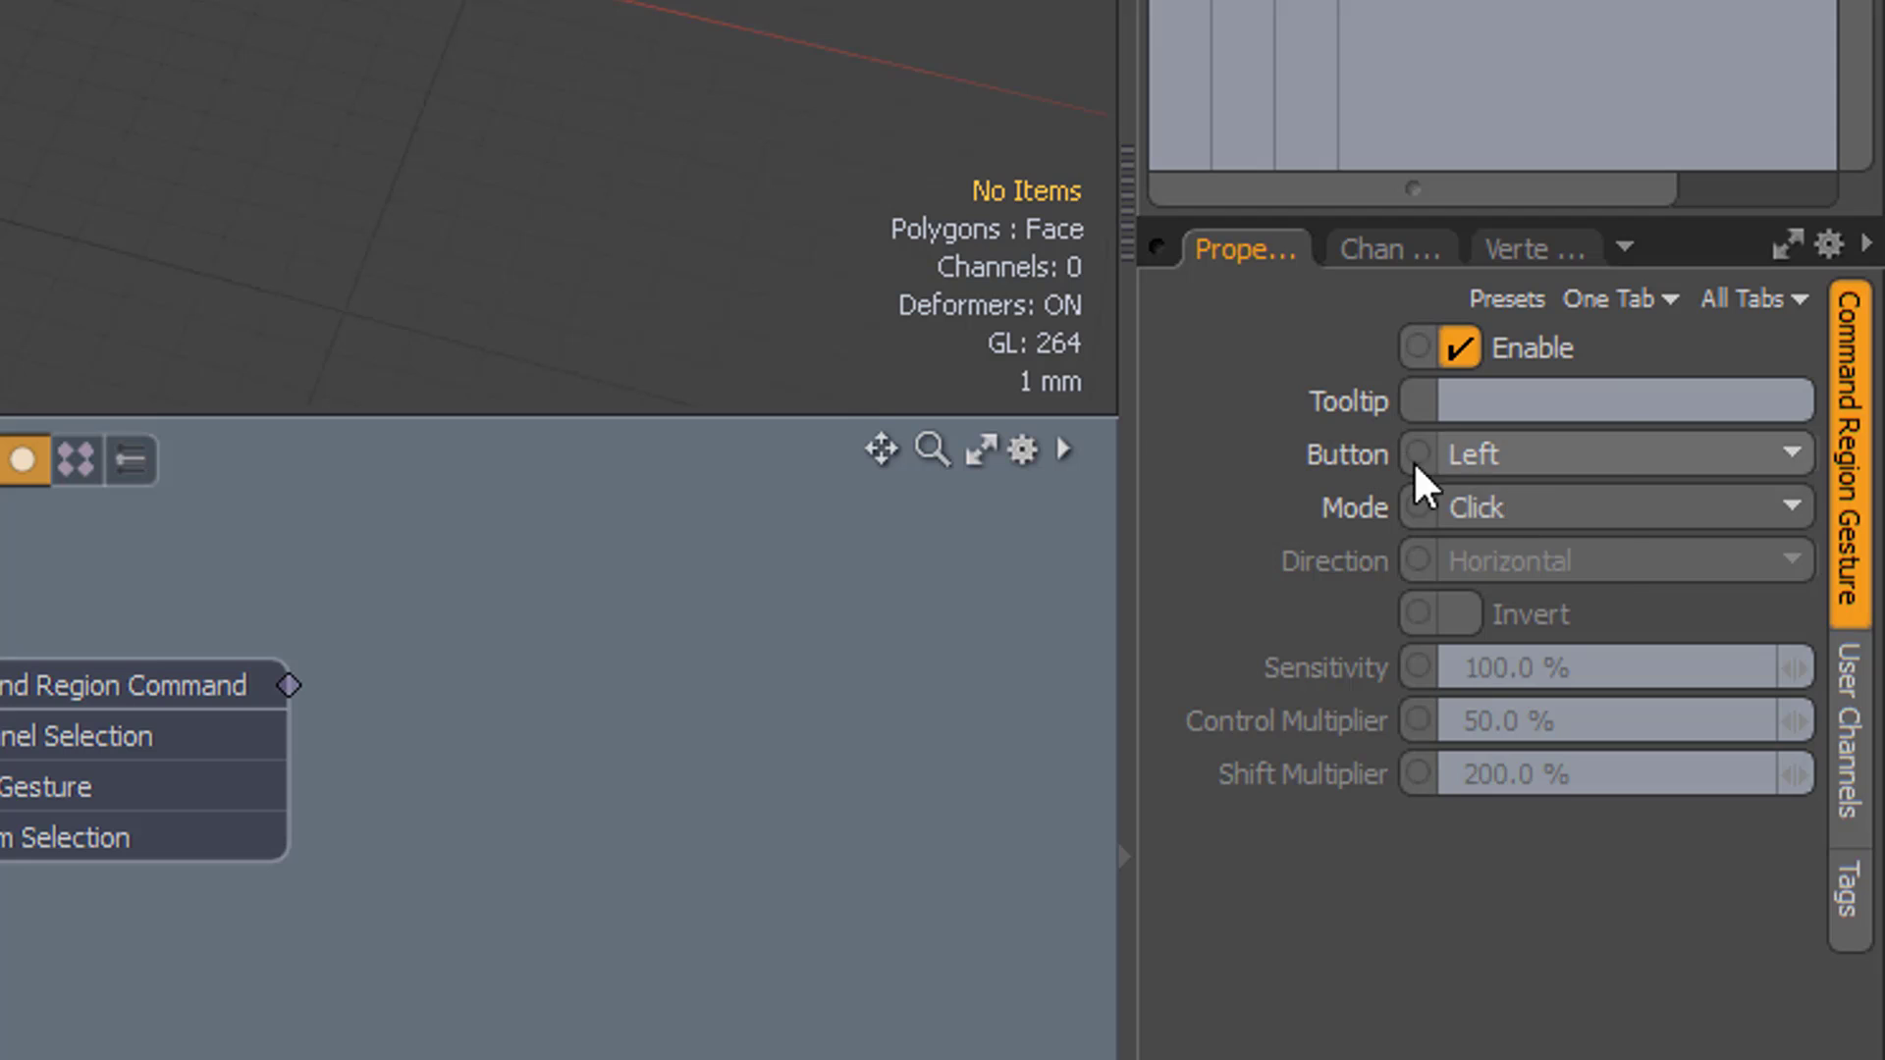
pyautogui.click(1759, 670)
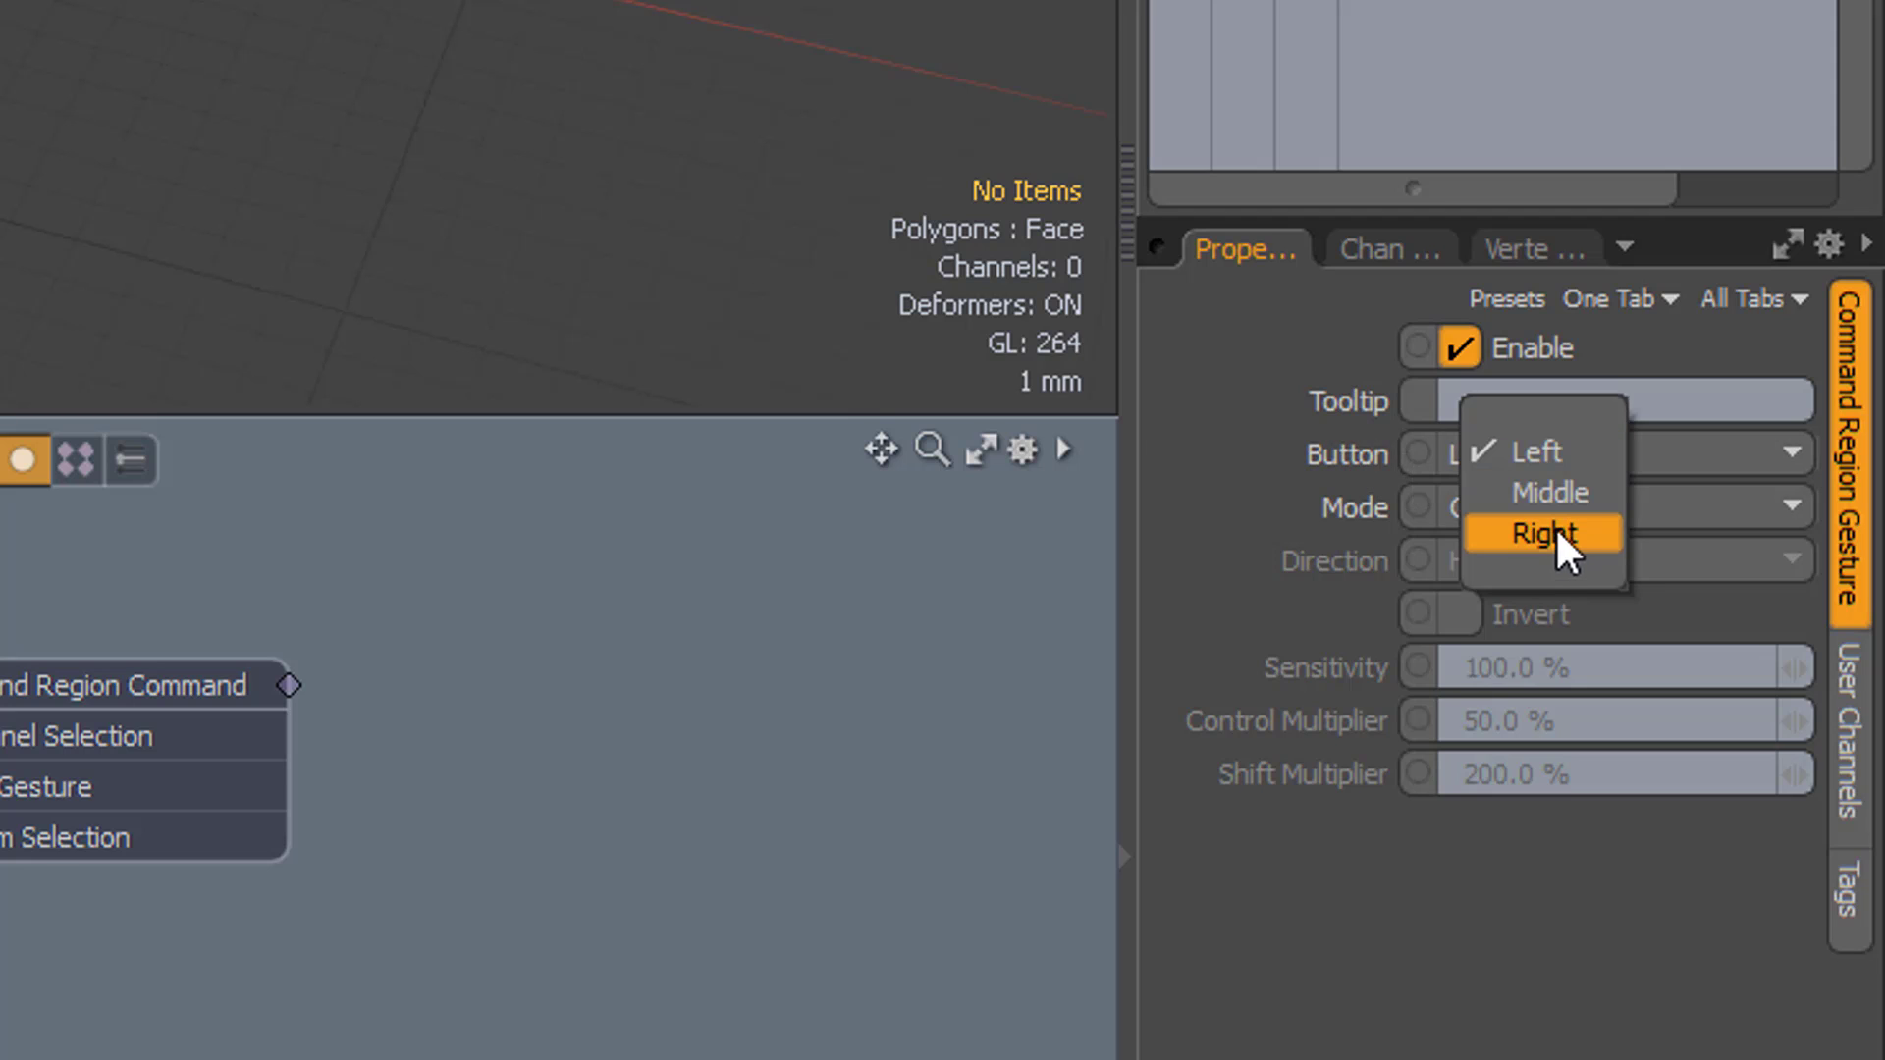
pyautogui.click(1369, 869)
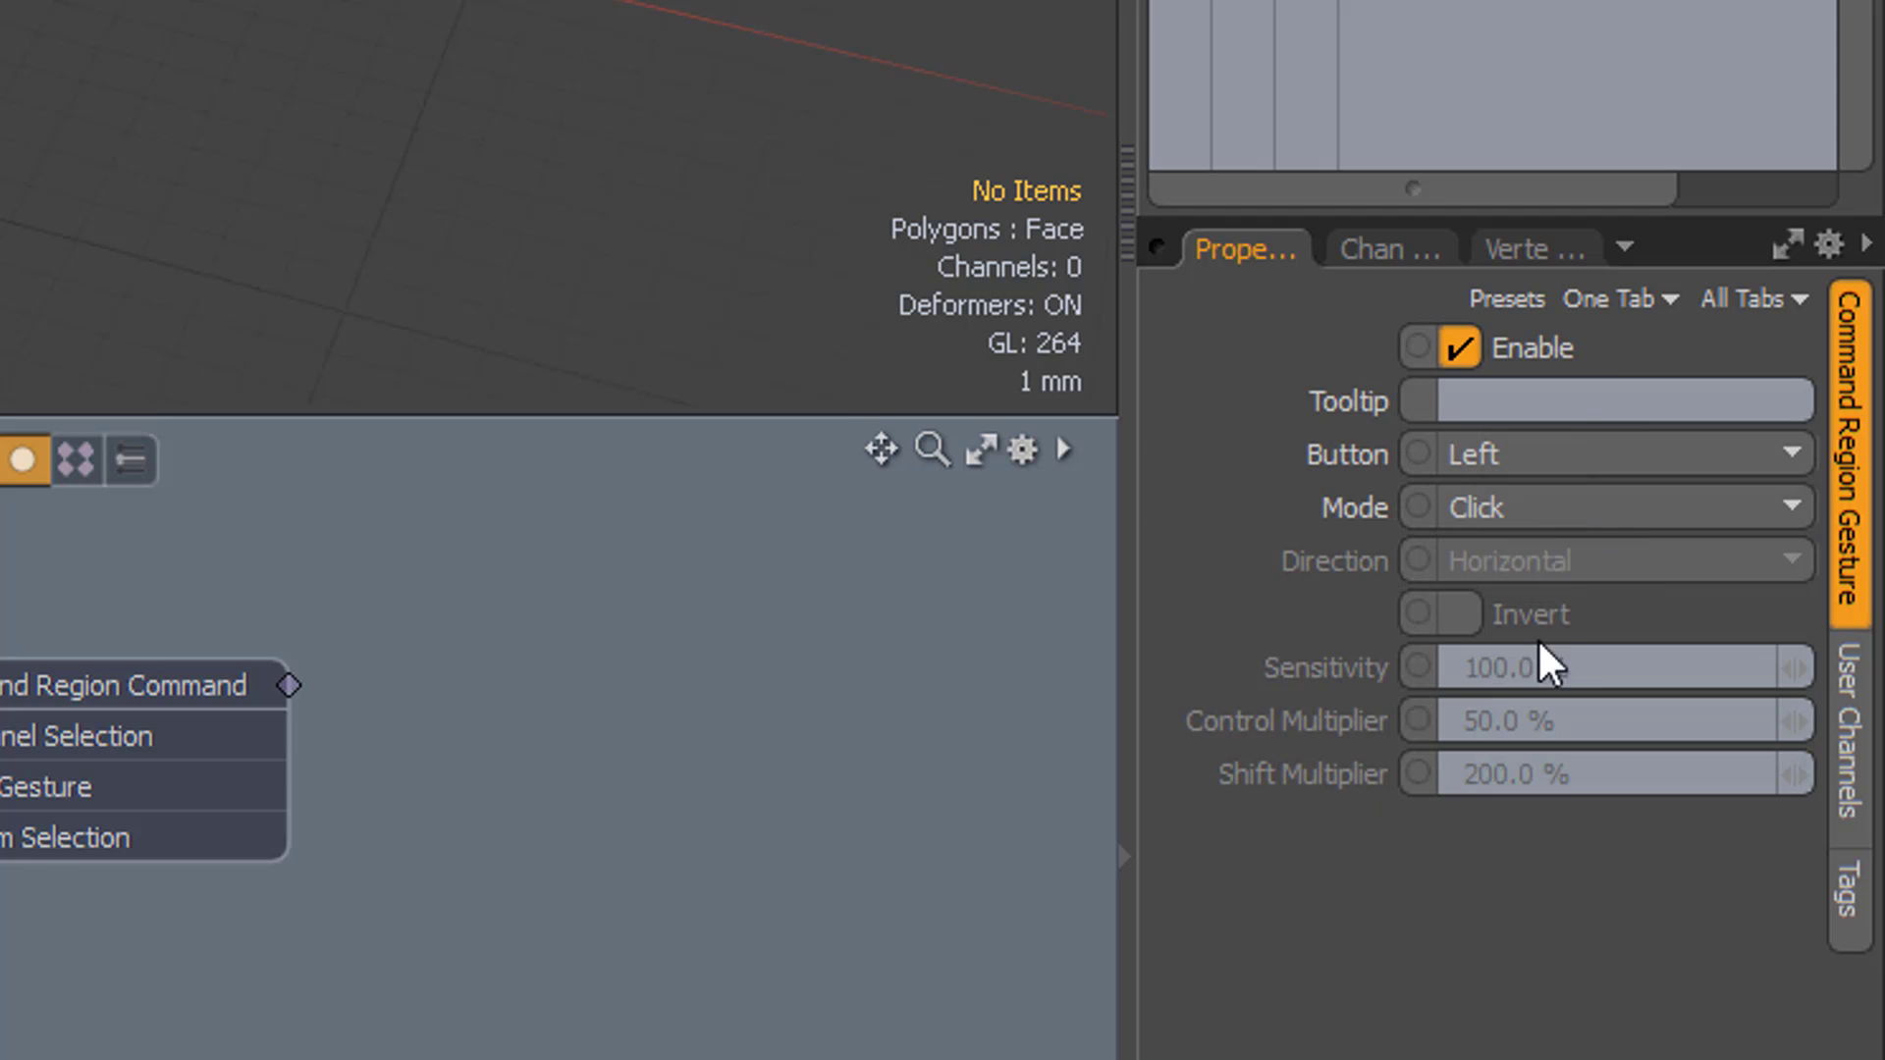
pyautogui.click(1559, 510)
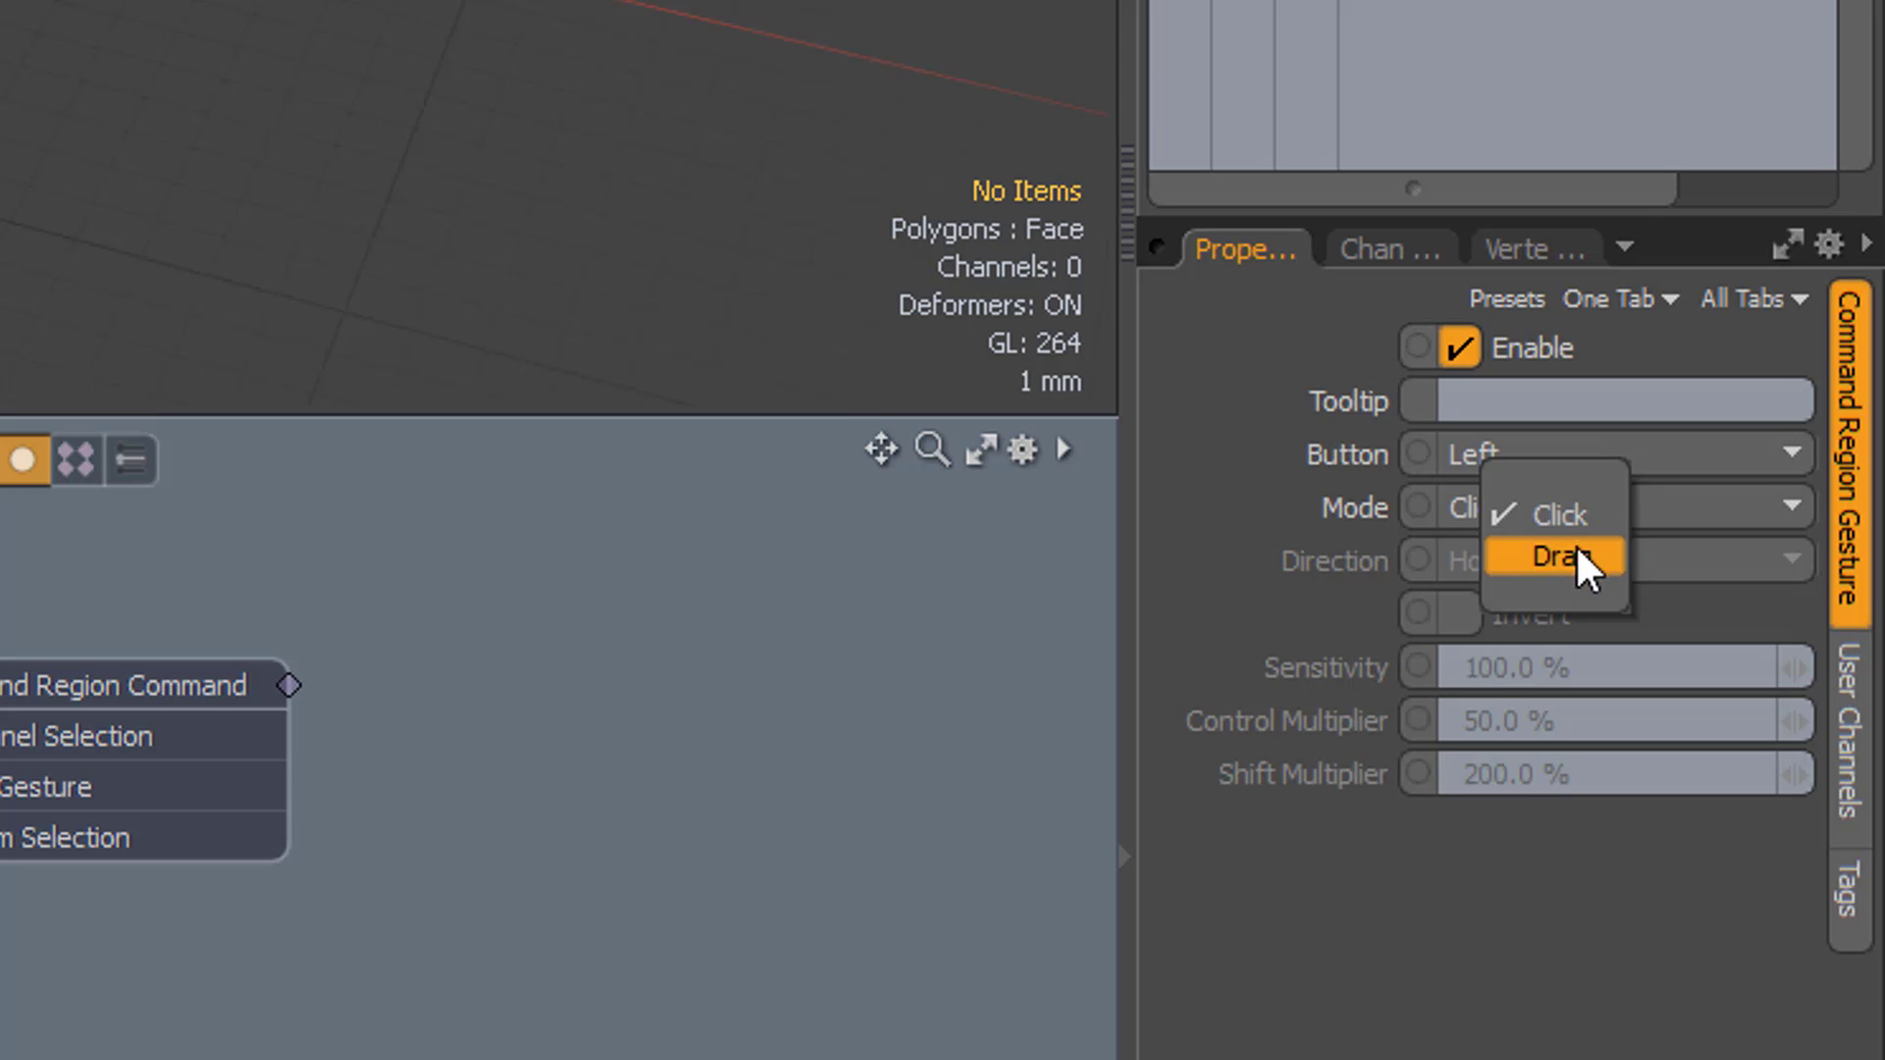
pyautogui.click(1425, 918)
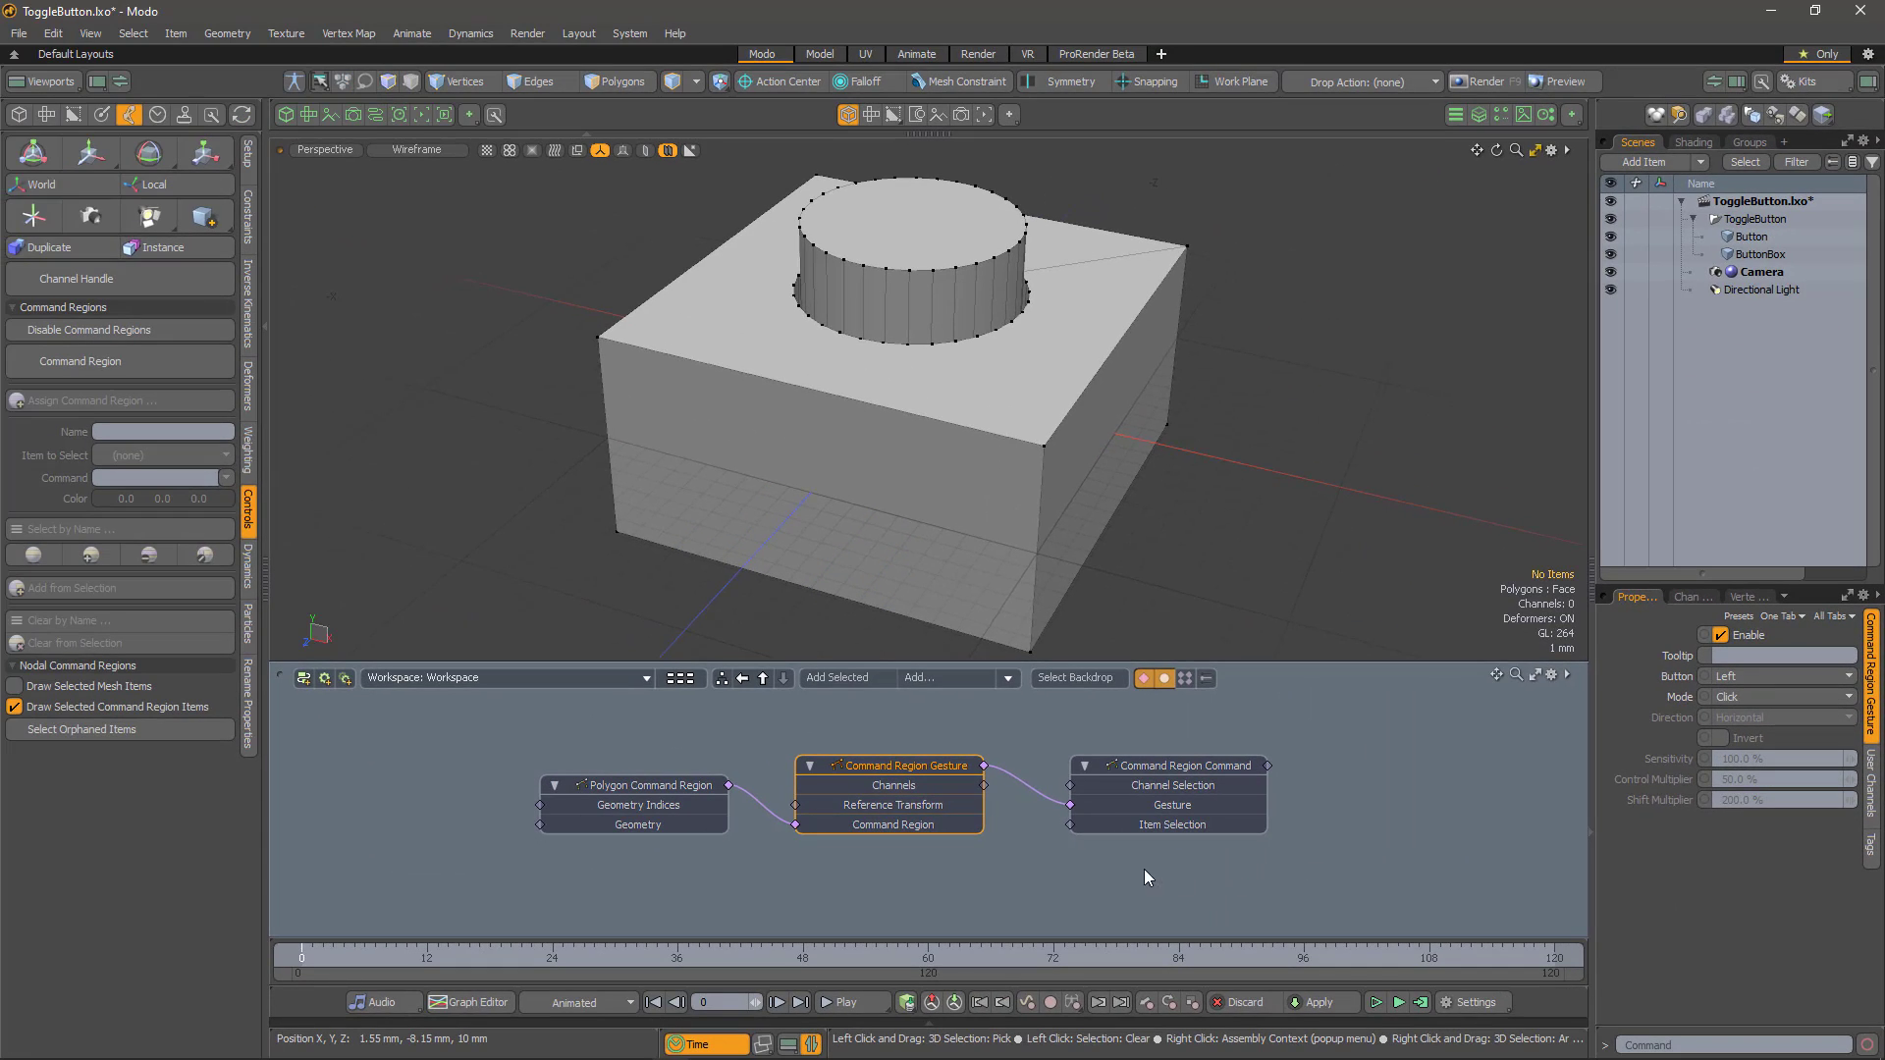
# - Select the Command Region Command node and stagger the gesture and polygon region nodes
pyautogui.click(1168, 768)
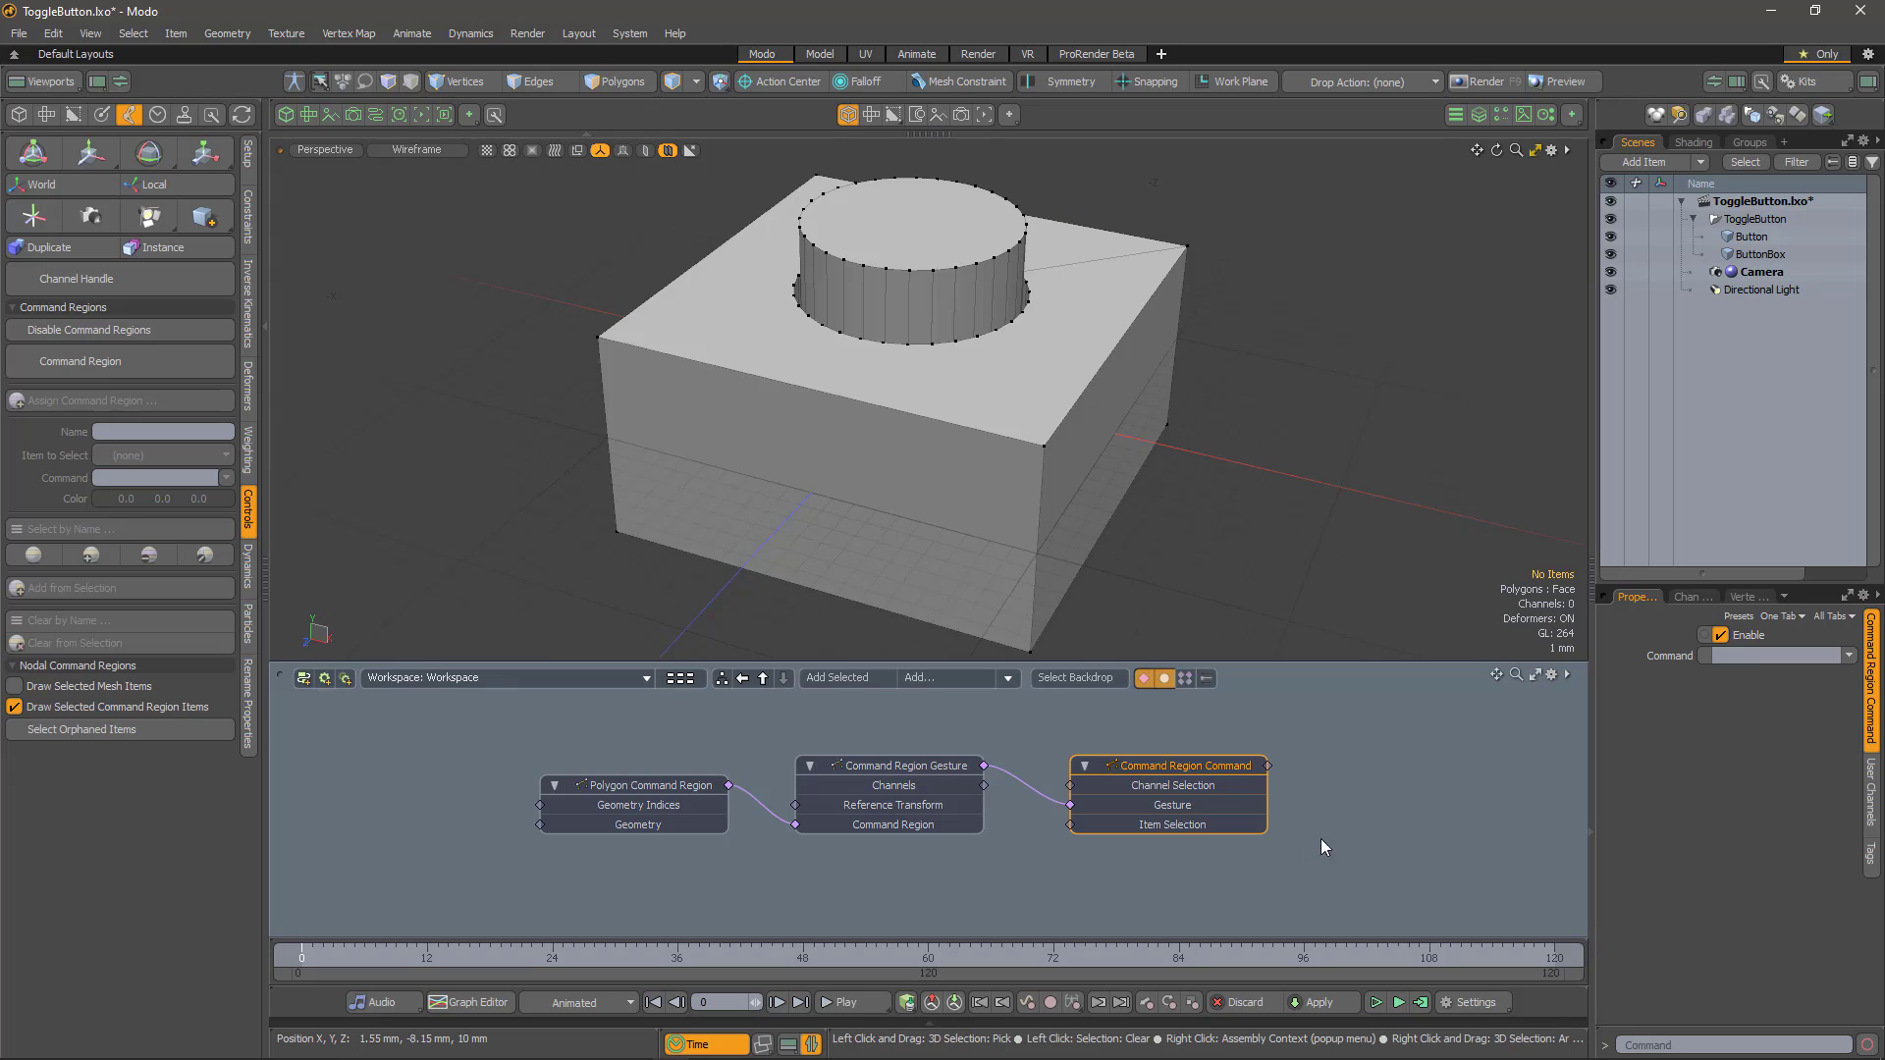
pyautogui.moveTo(910, 781); pyautogui.dragTo(949, 800)
pyautogui.moveTo(673, 807); pyautogui.dragTo(731, 828)
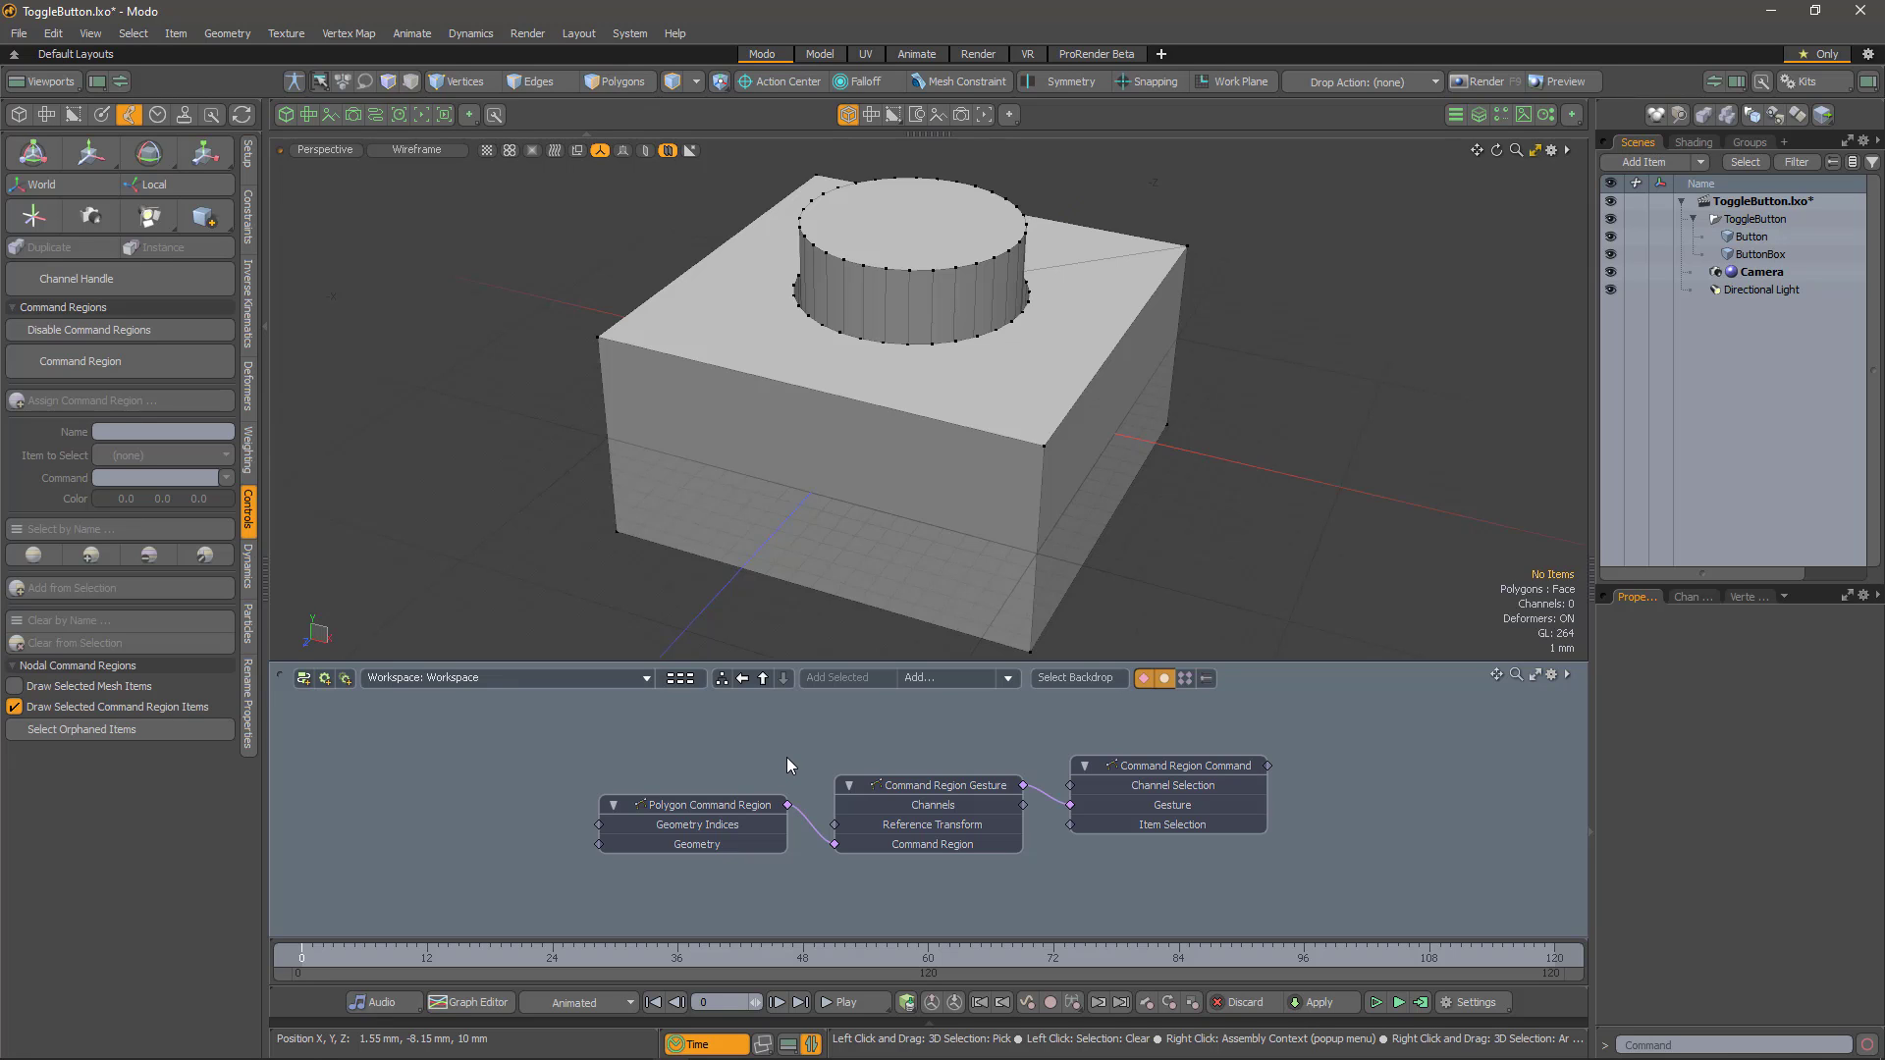
# - Add all the Button cylinder's polygons to the Polygon Command Region, then clear the selection
pyautogui.click(1740, 237)
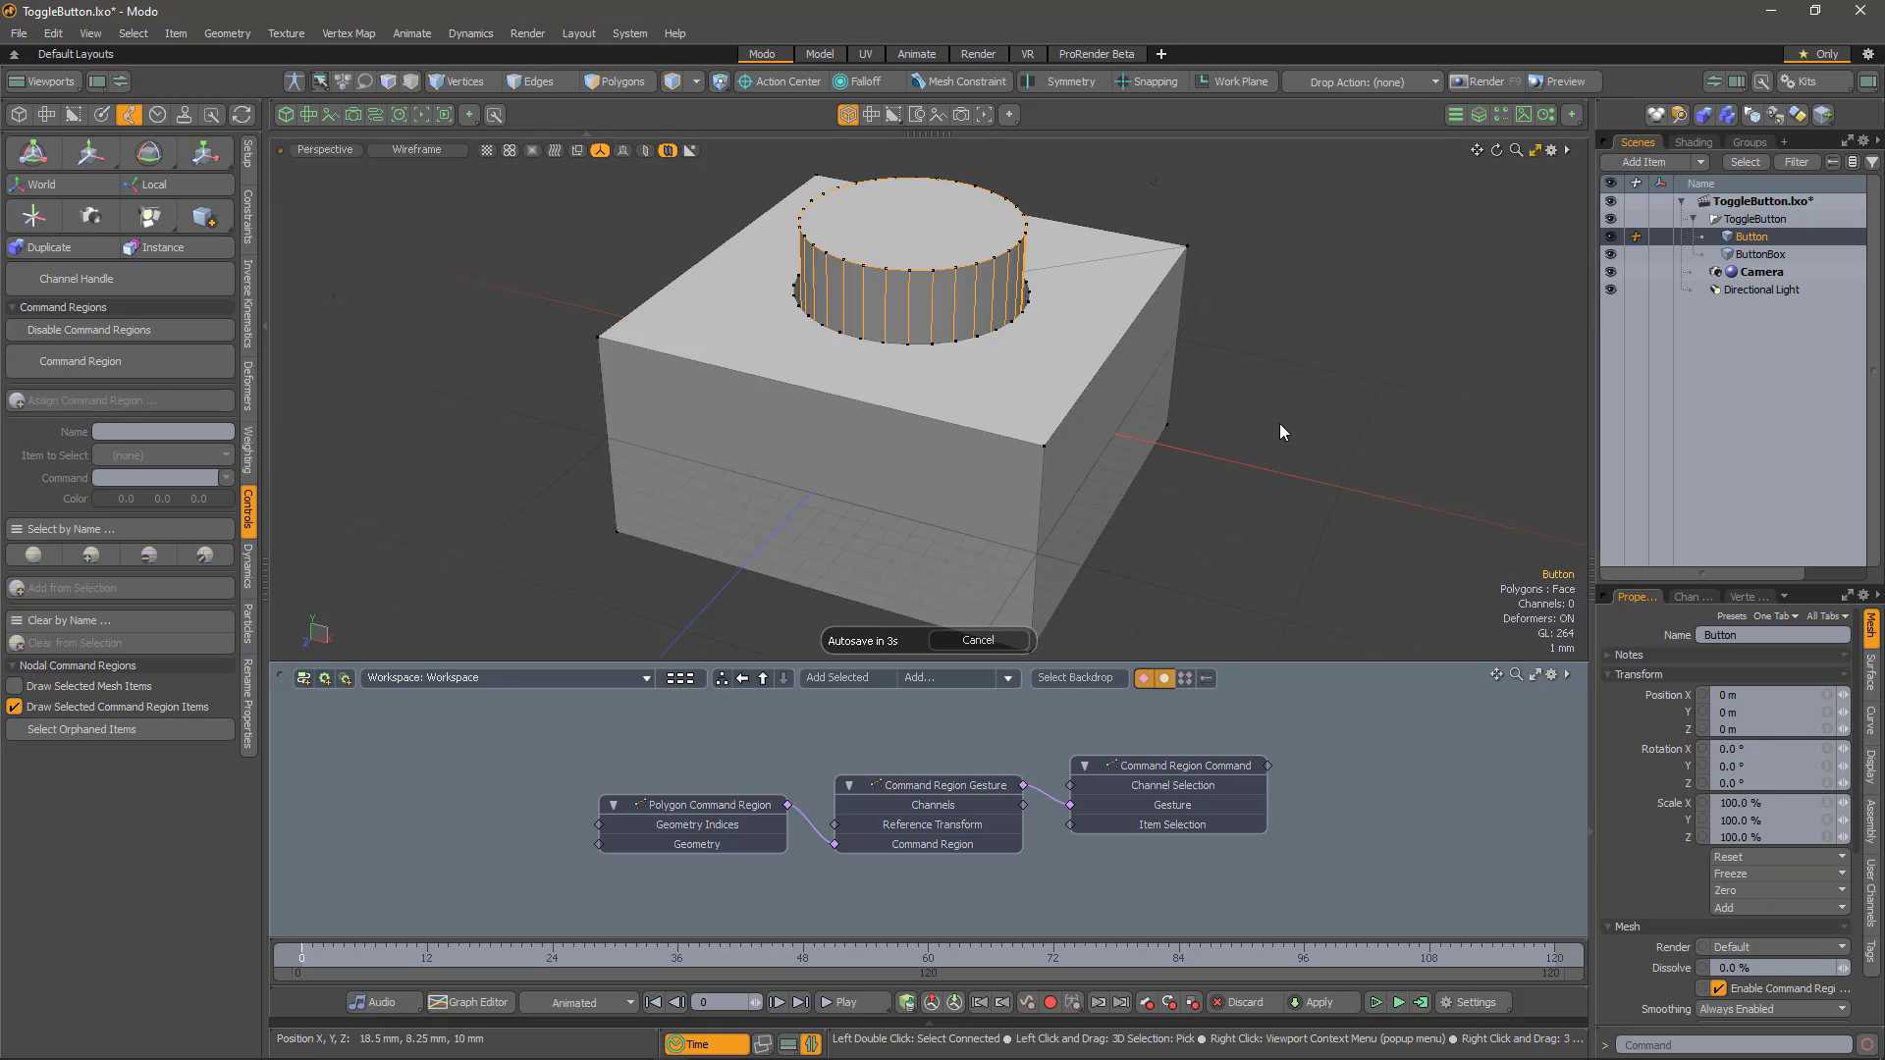
pyautogui.click(623, 82)
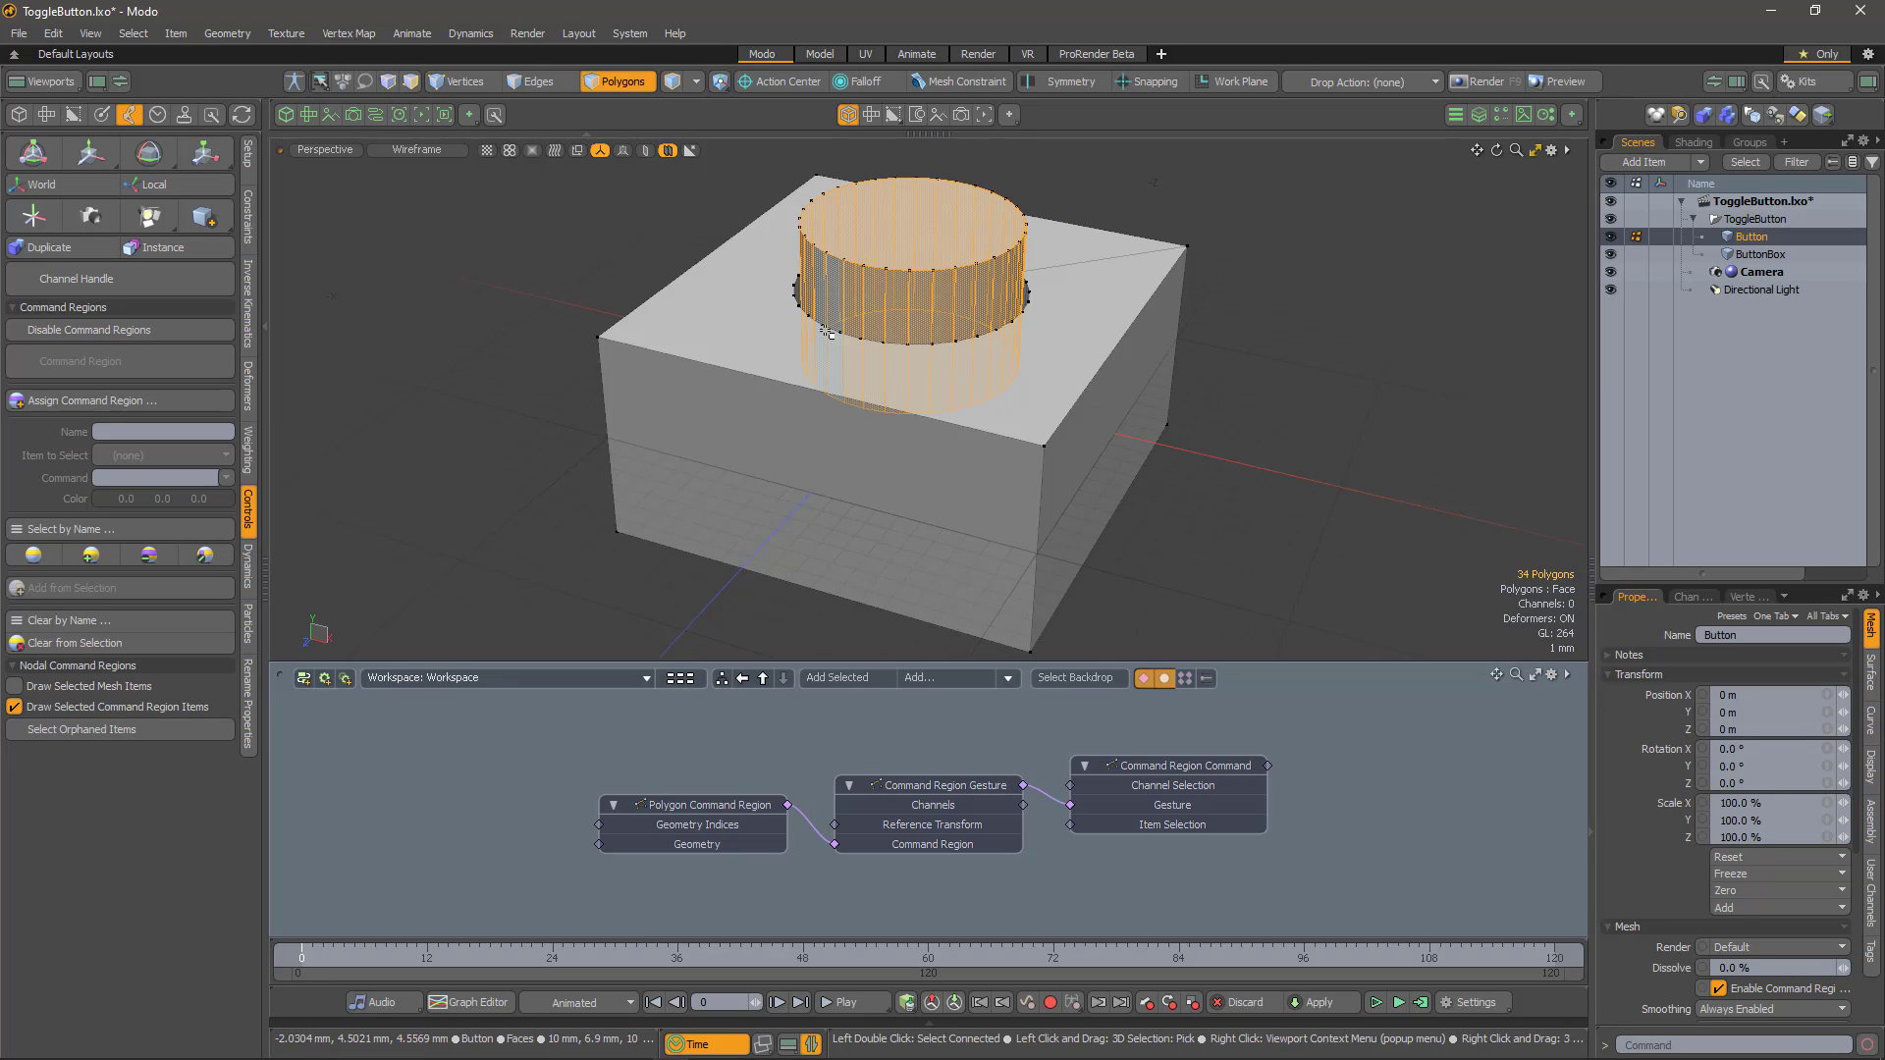
pyautogui.press('ctrl')
pyautogui.click(692, 805)
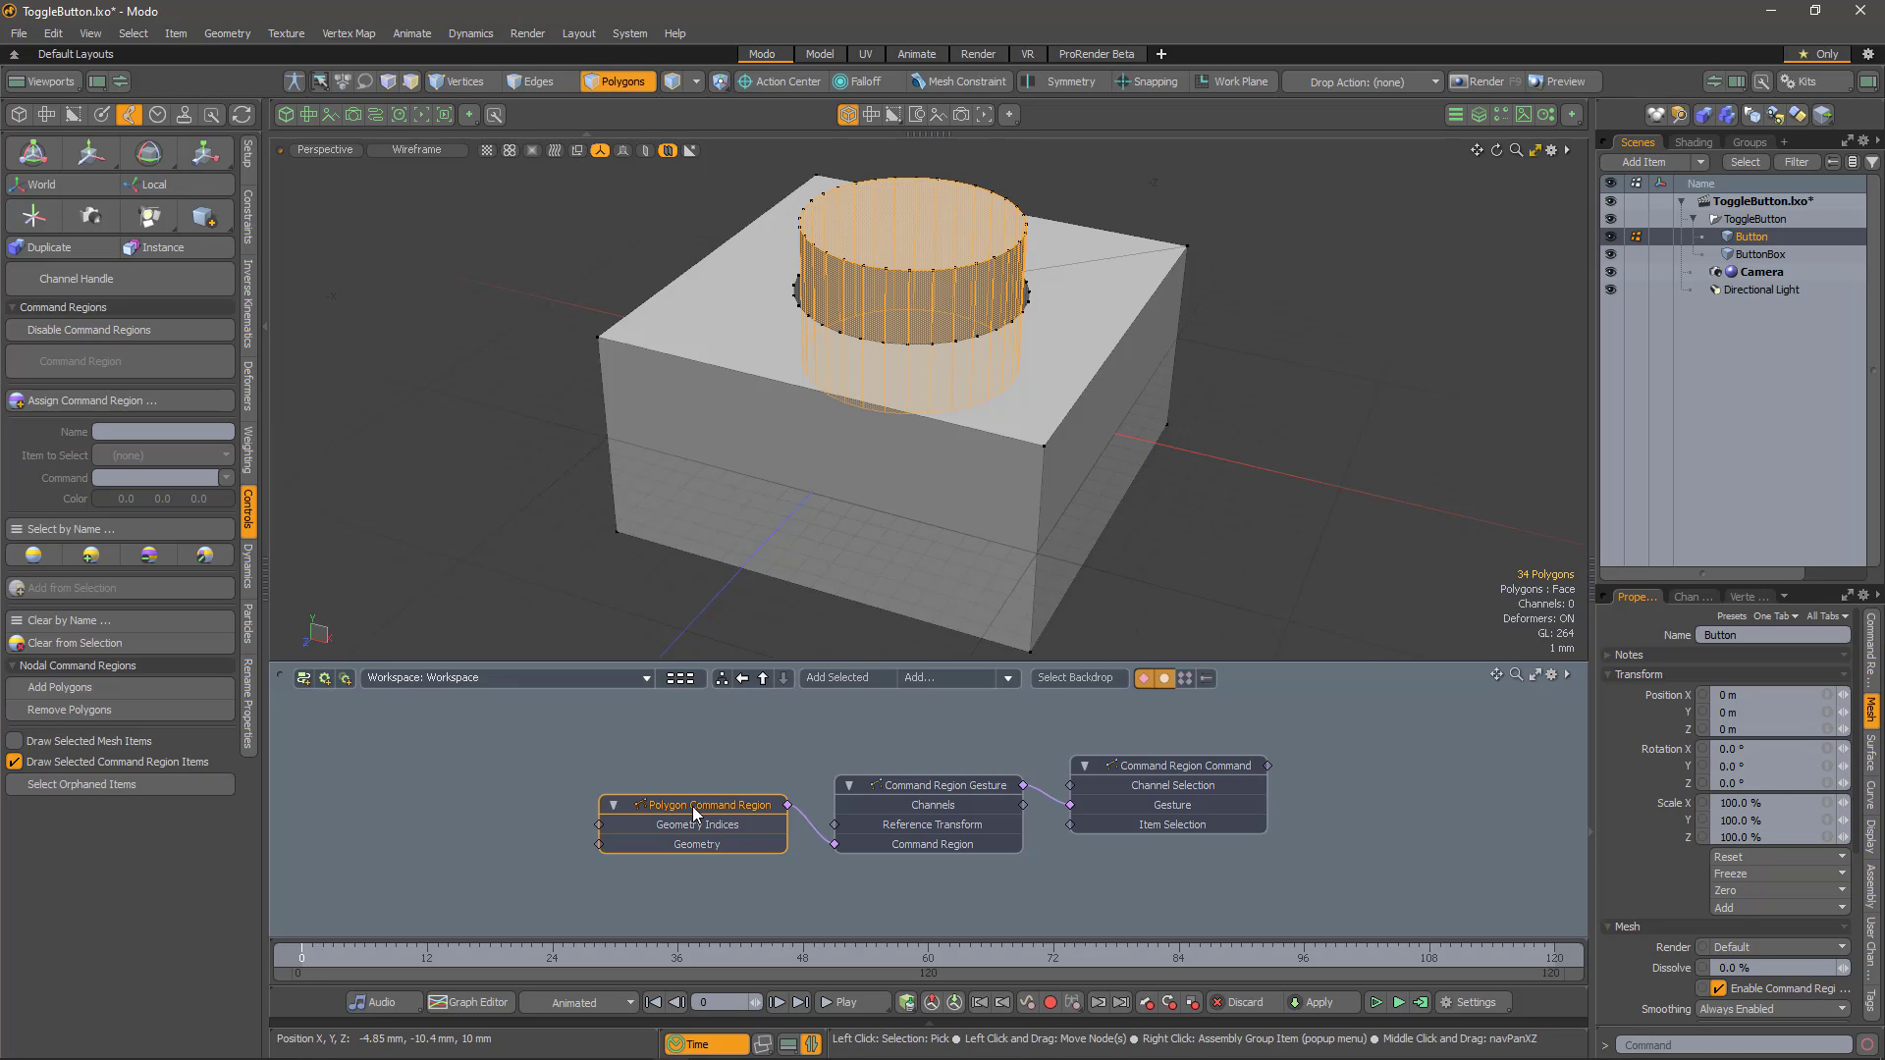
pyautogui.click(102, 691)
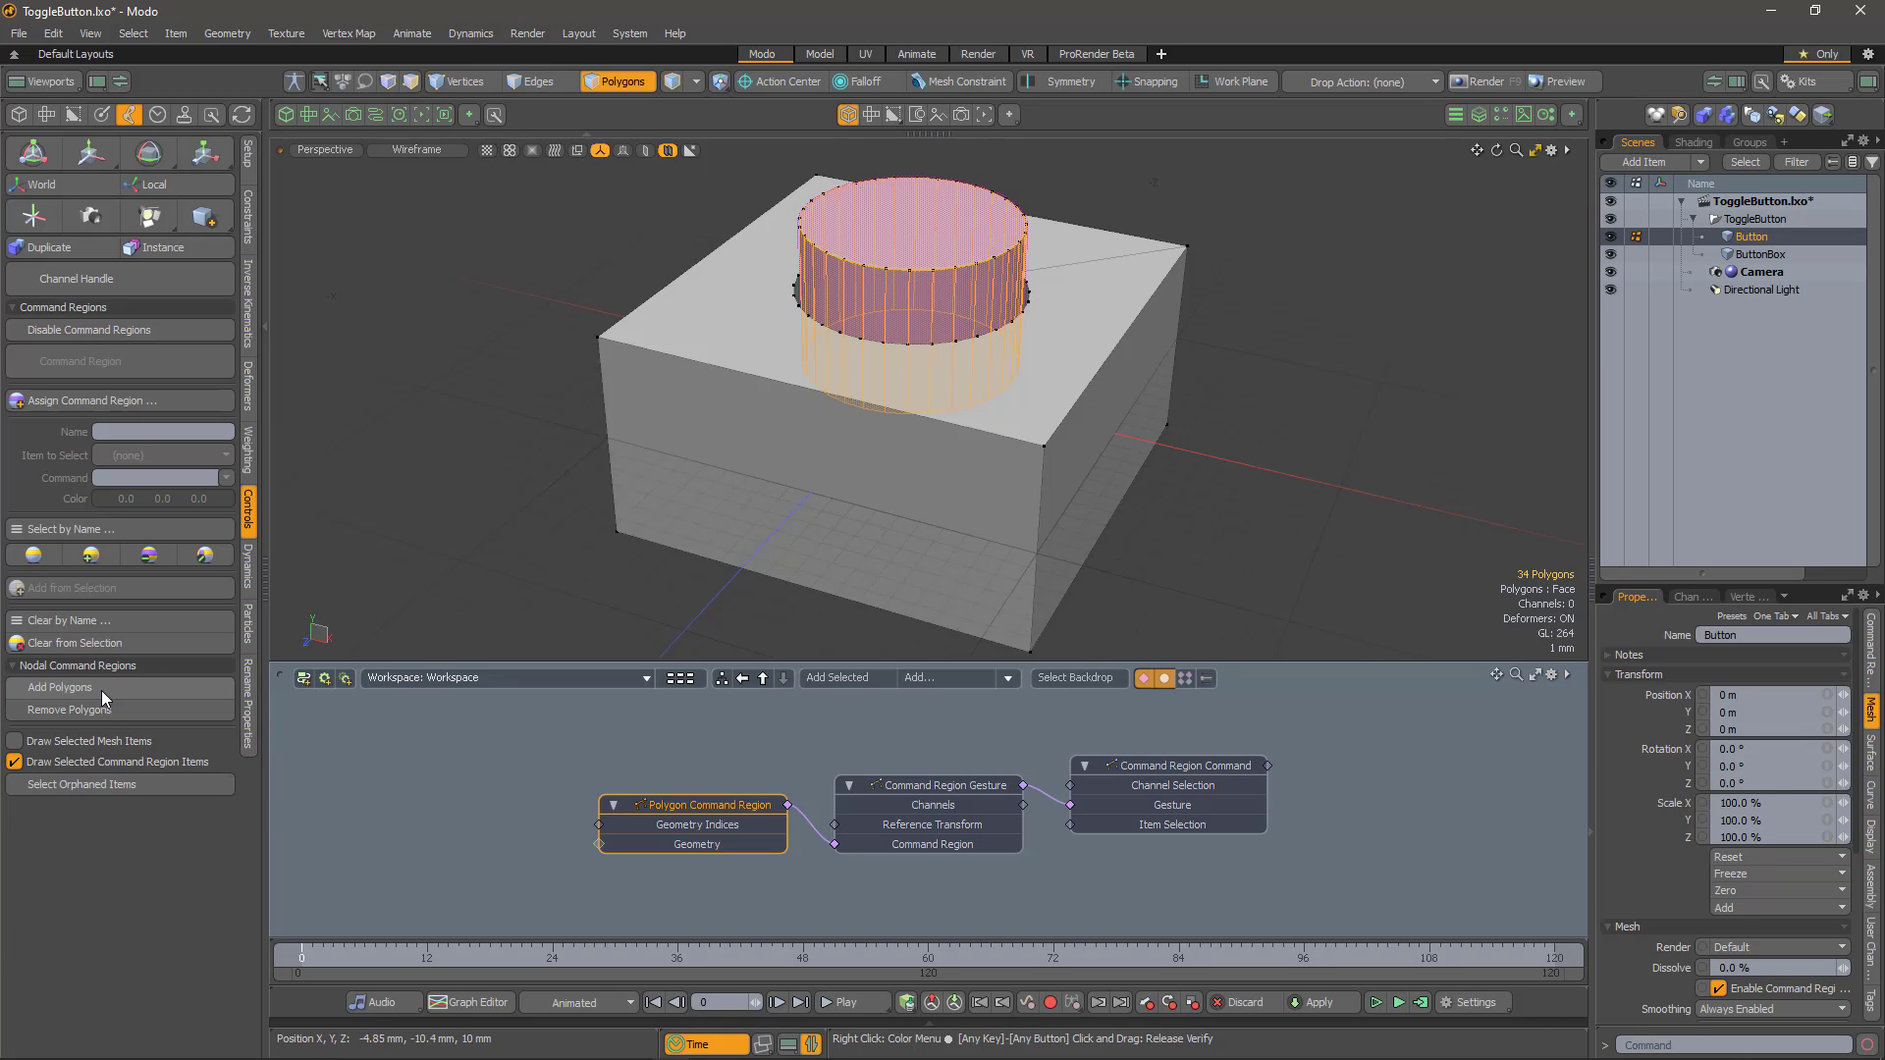
pyautogui.click(429, 454)
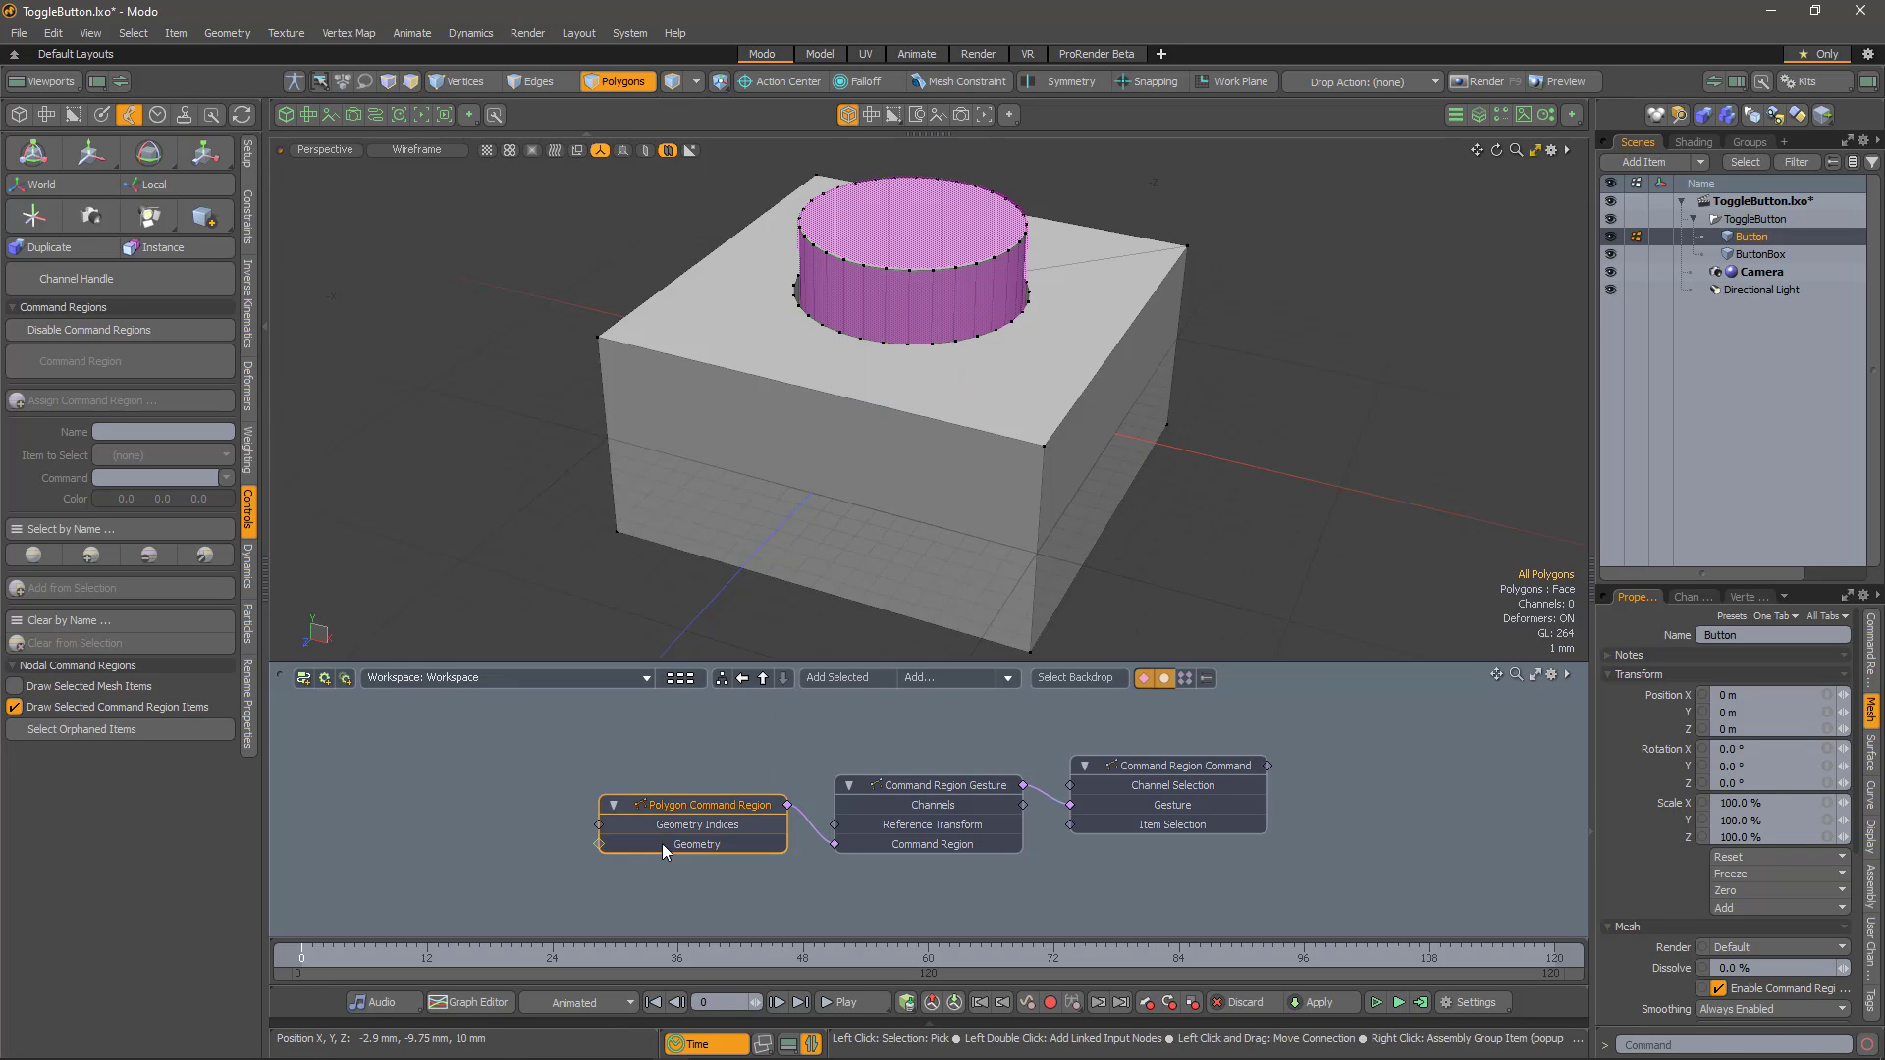
# - Add a Button node wired into the region's Geometry input and position it
pyautogui.doubleClick(597, 845)
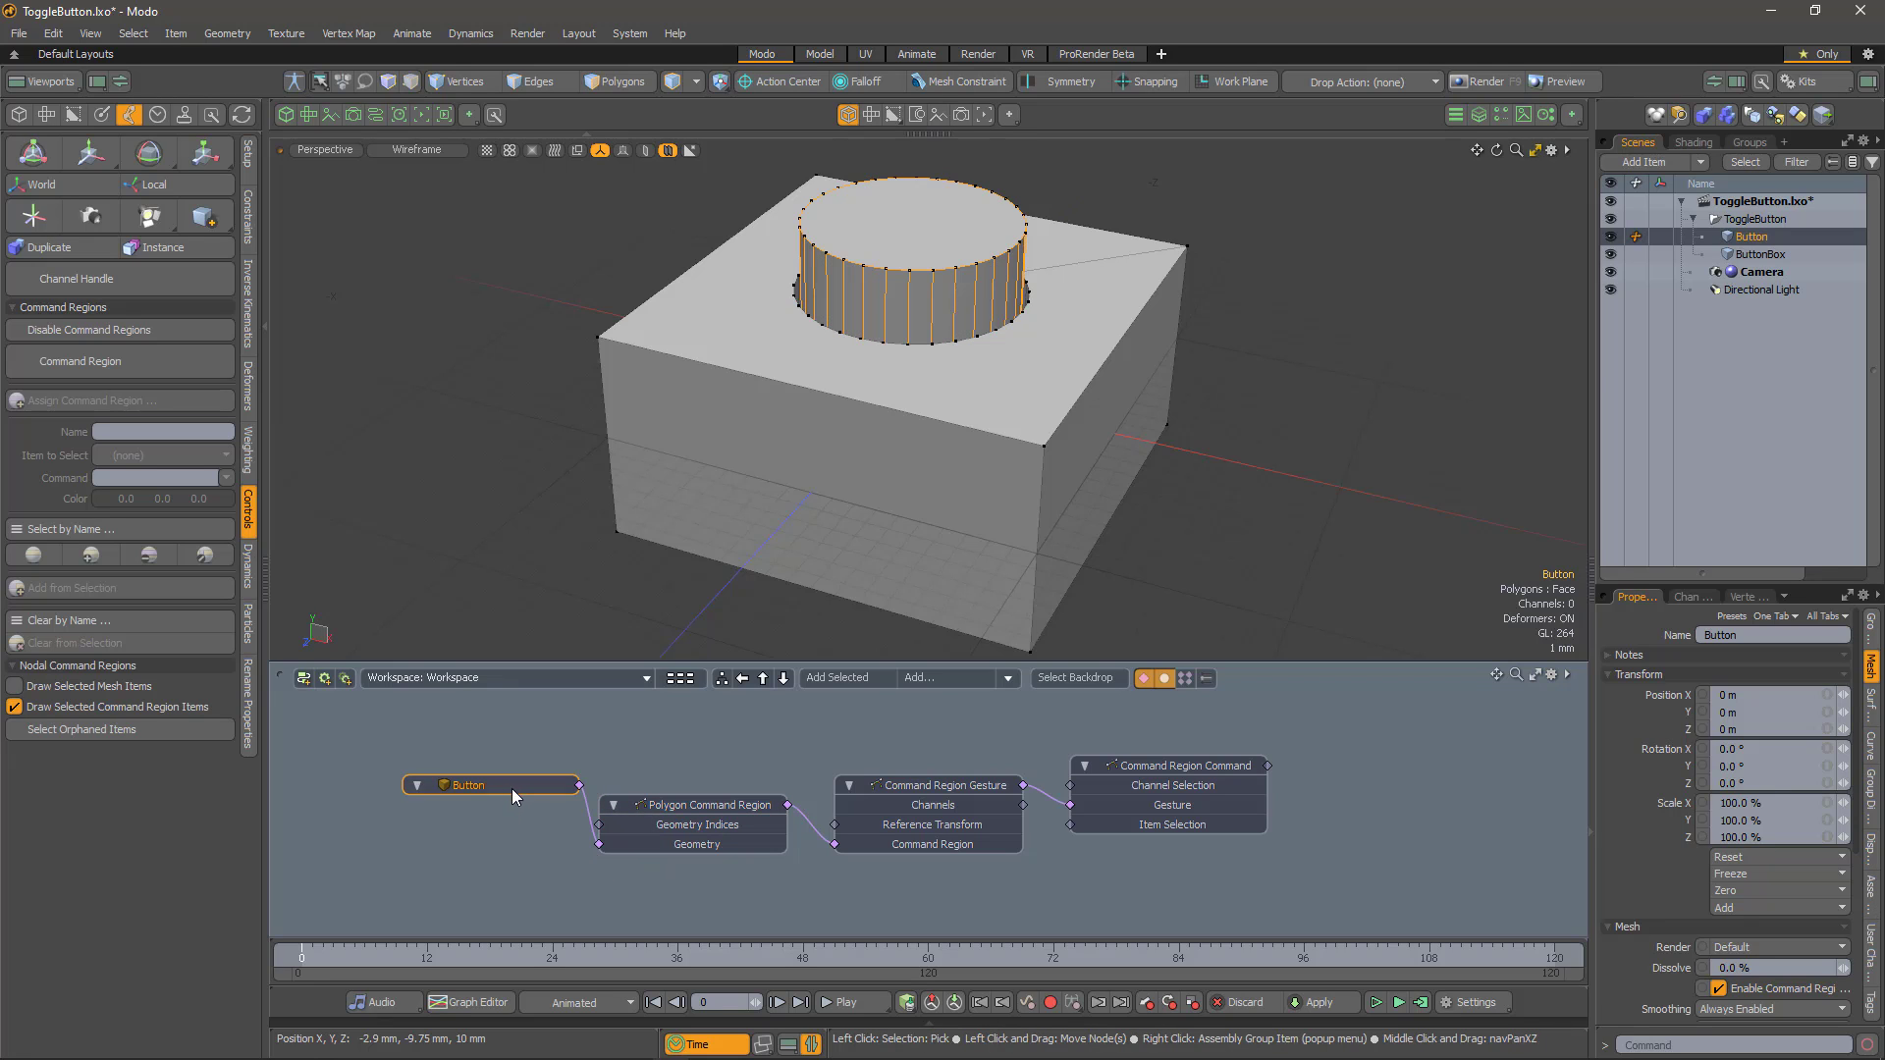
pyautogui.moveTo(509, 787); pyautogui.dragTo(475, 826)
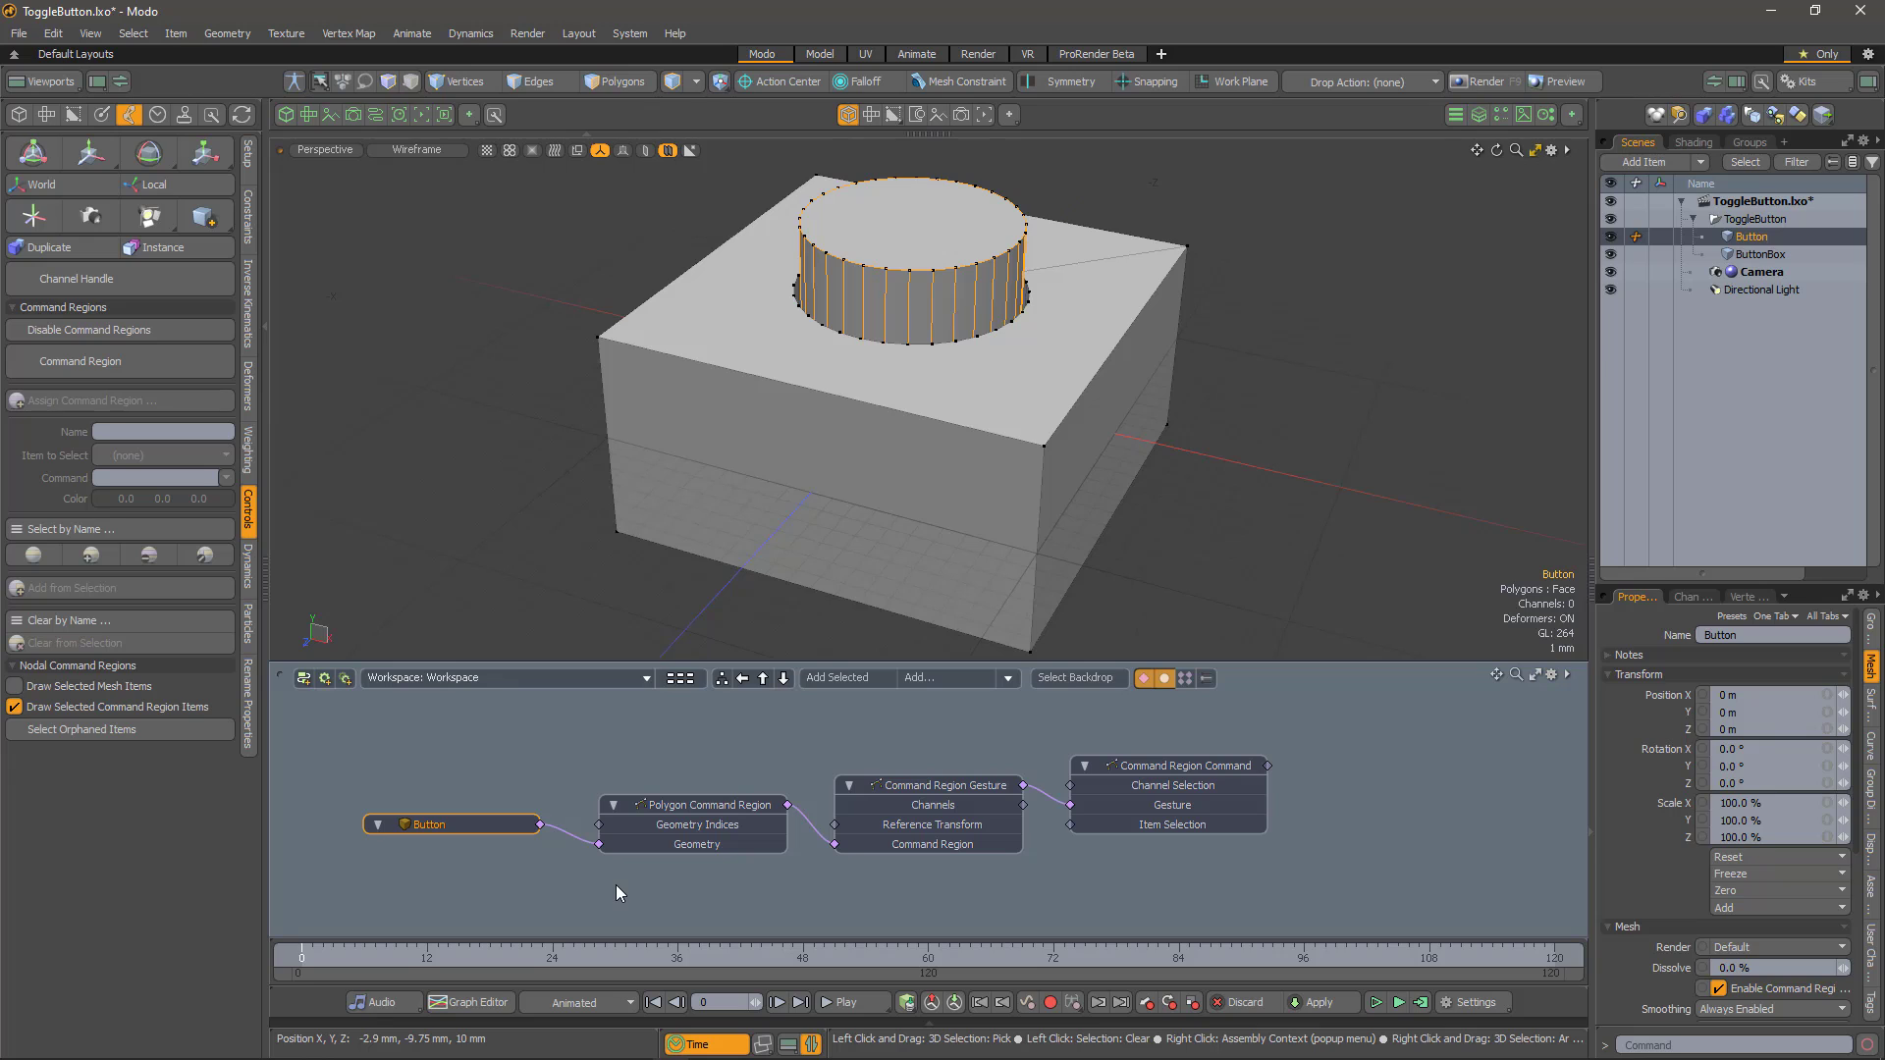
pyautogui.moveTo(633, 899); pyautogui.dragTo(681, 889, button='middle')
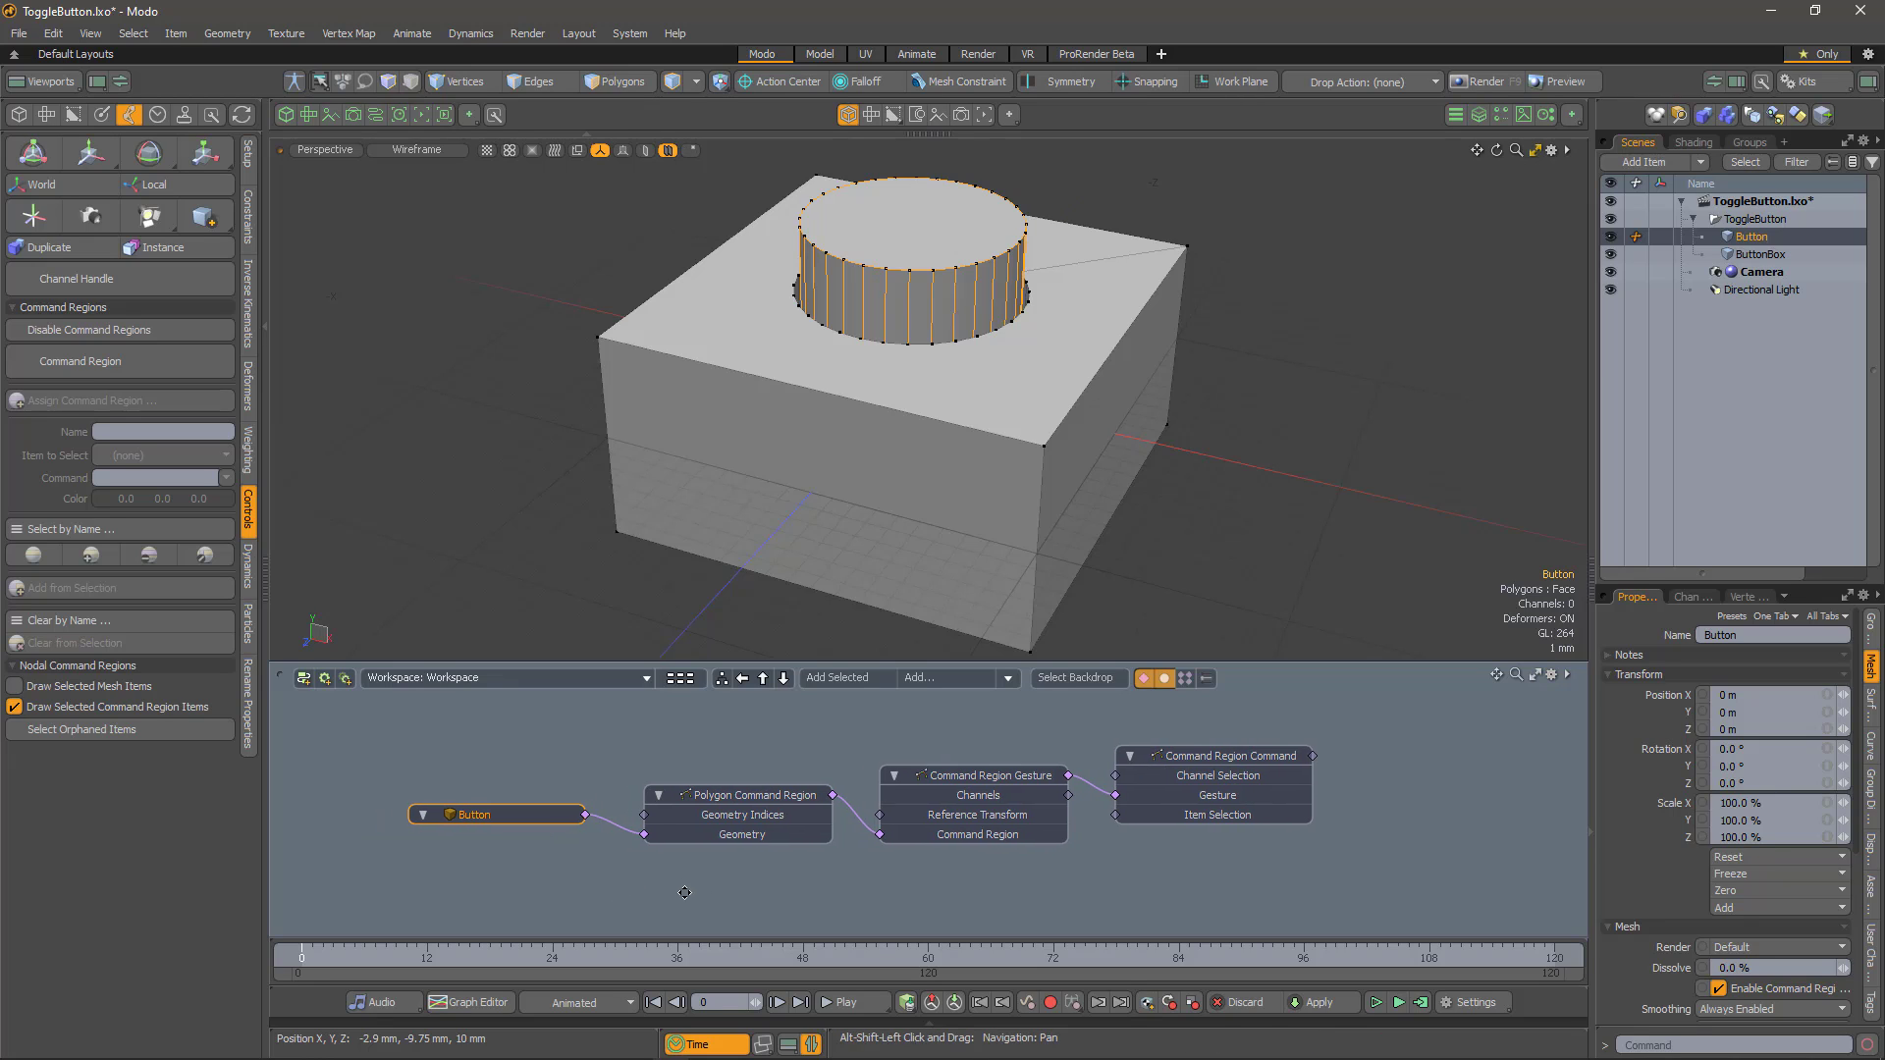
pyautogui.moveTo(520, 820); pyautogui.dragTo(499, 785)
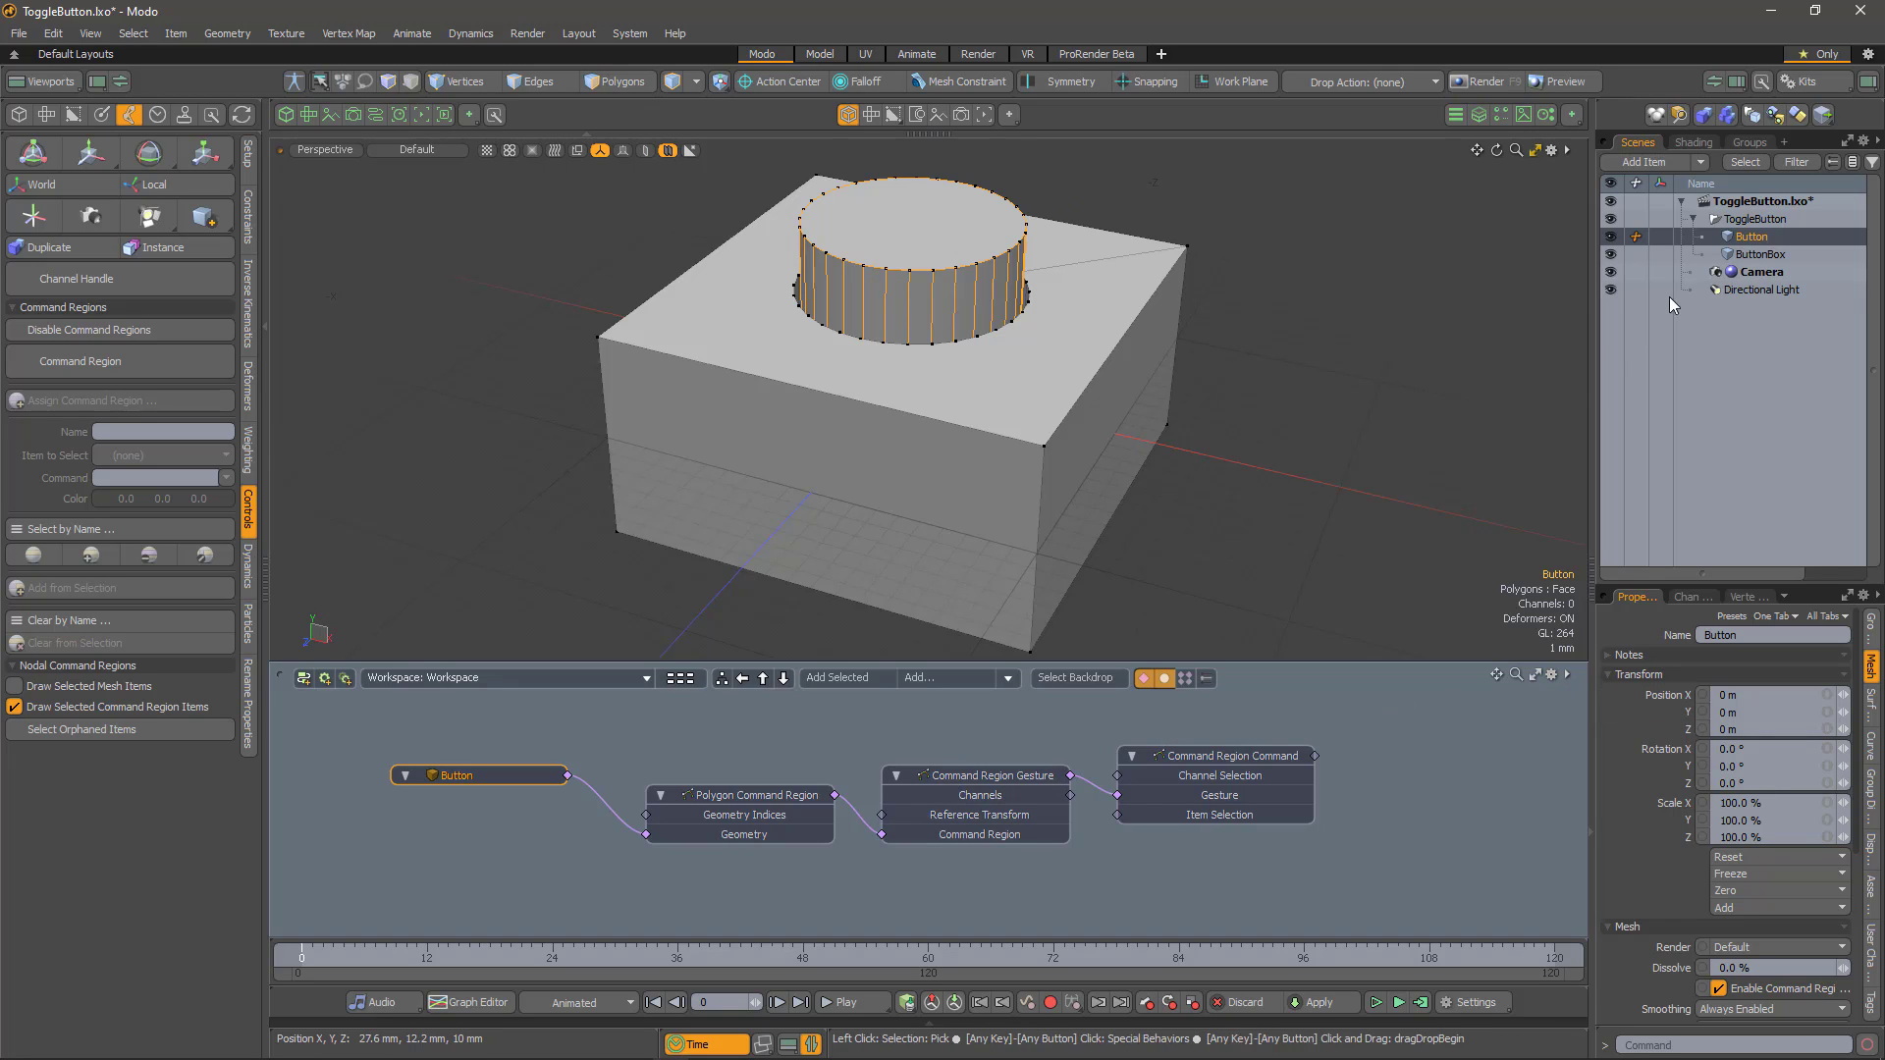
# - Create a Boolean user channel named ButtonState on the Button item
pyautogui.moveTo(1727, 586); pyautogui.dragTo(1727, 412)
pyautogui.click(1871, 846)
pyautogui.click(1777, 444)
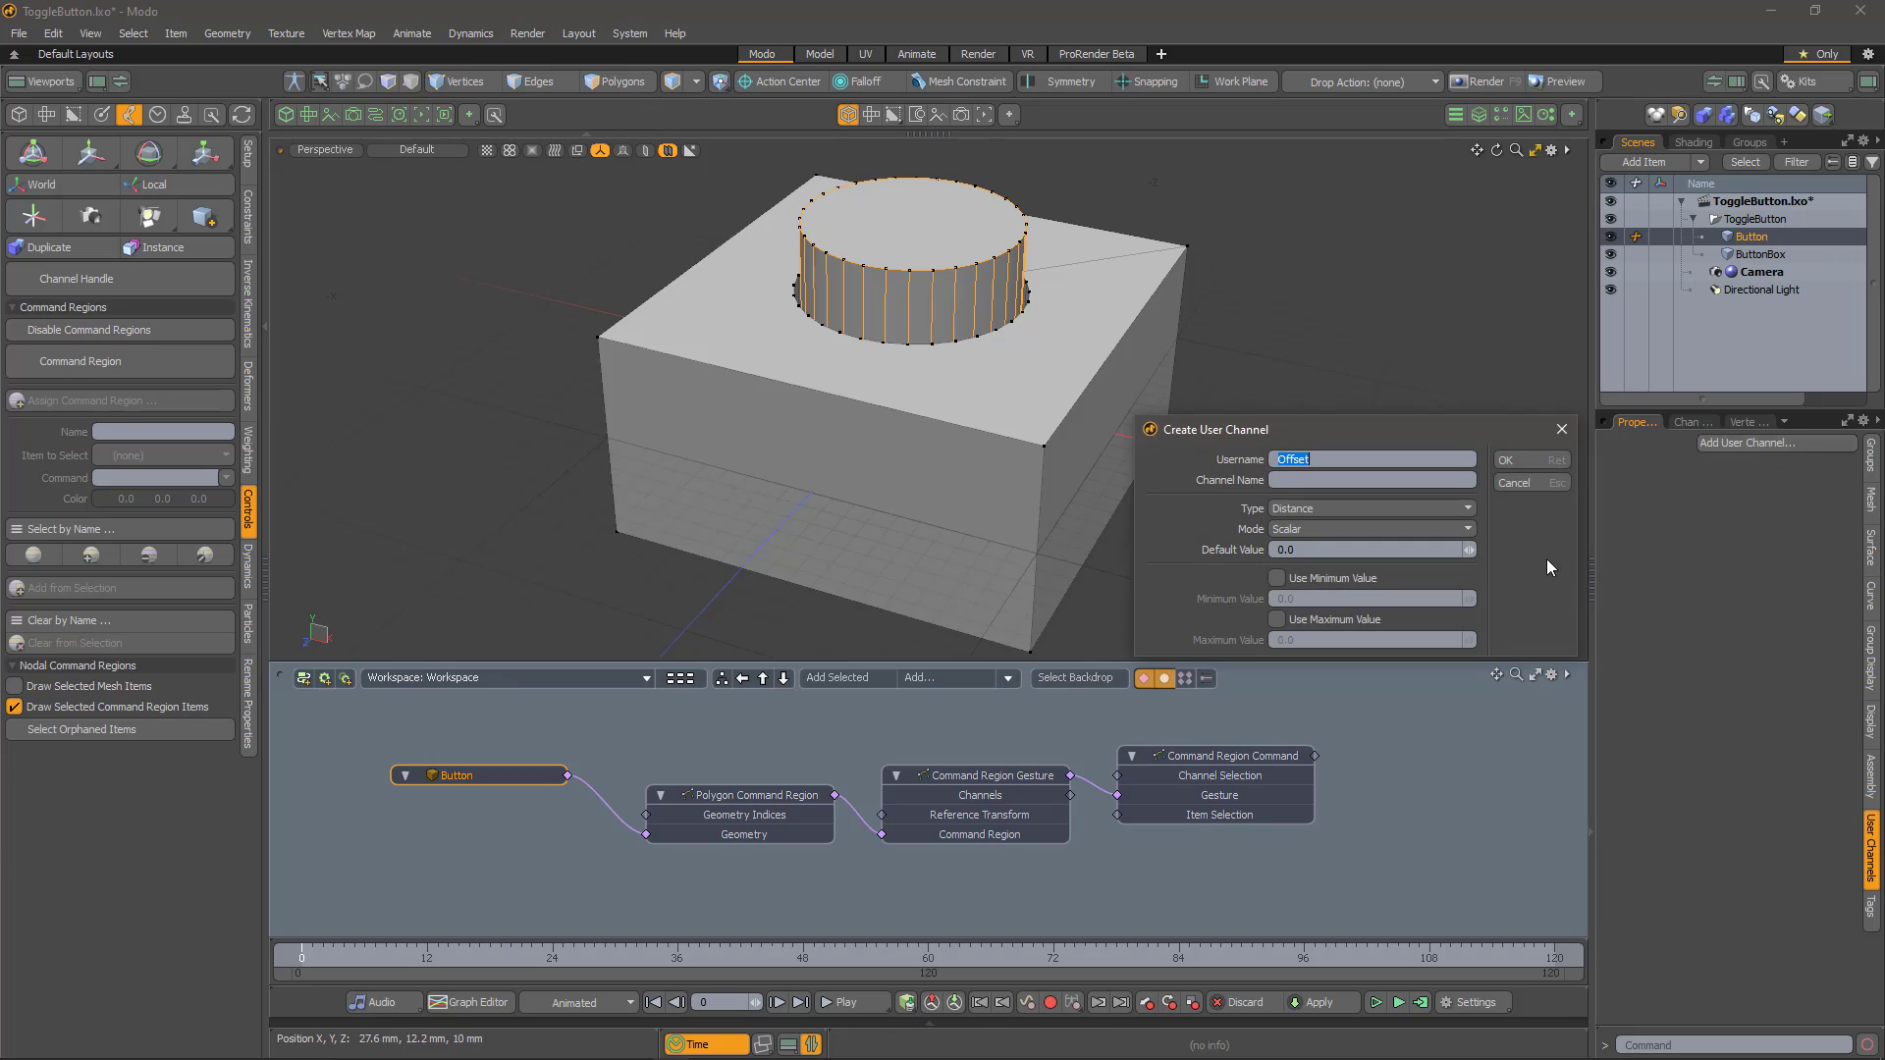
pyautogui.write('Button')
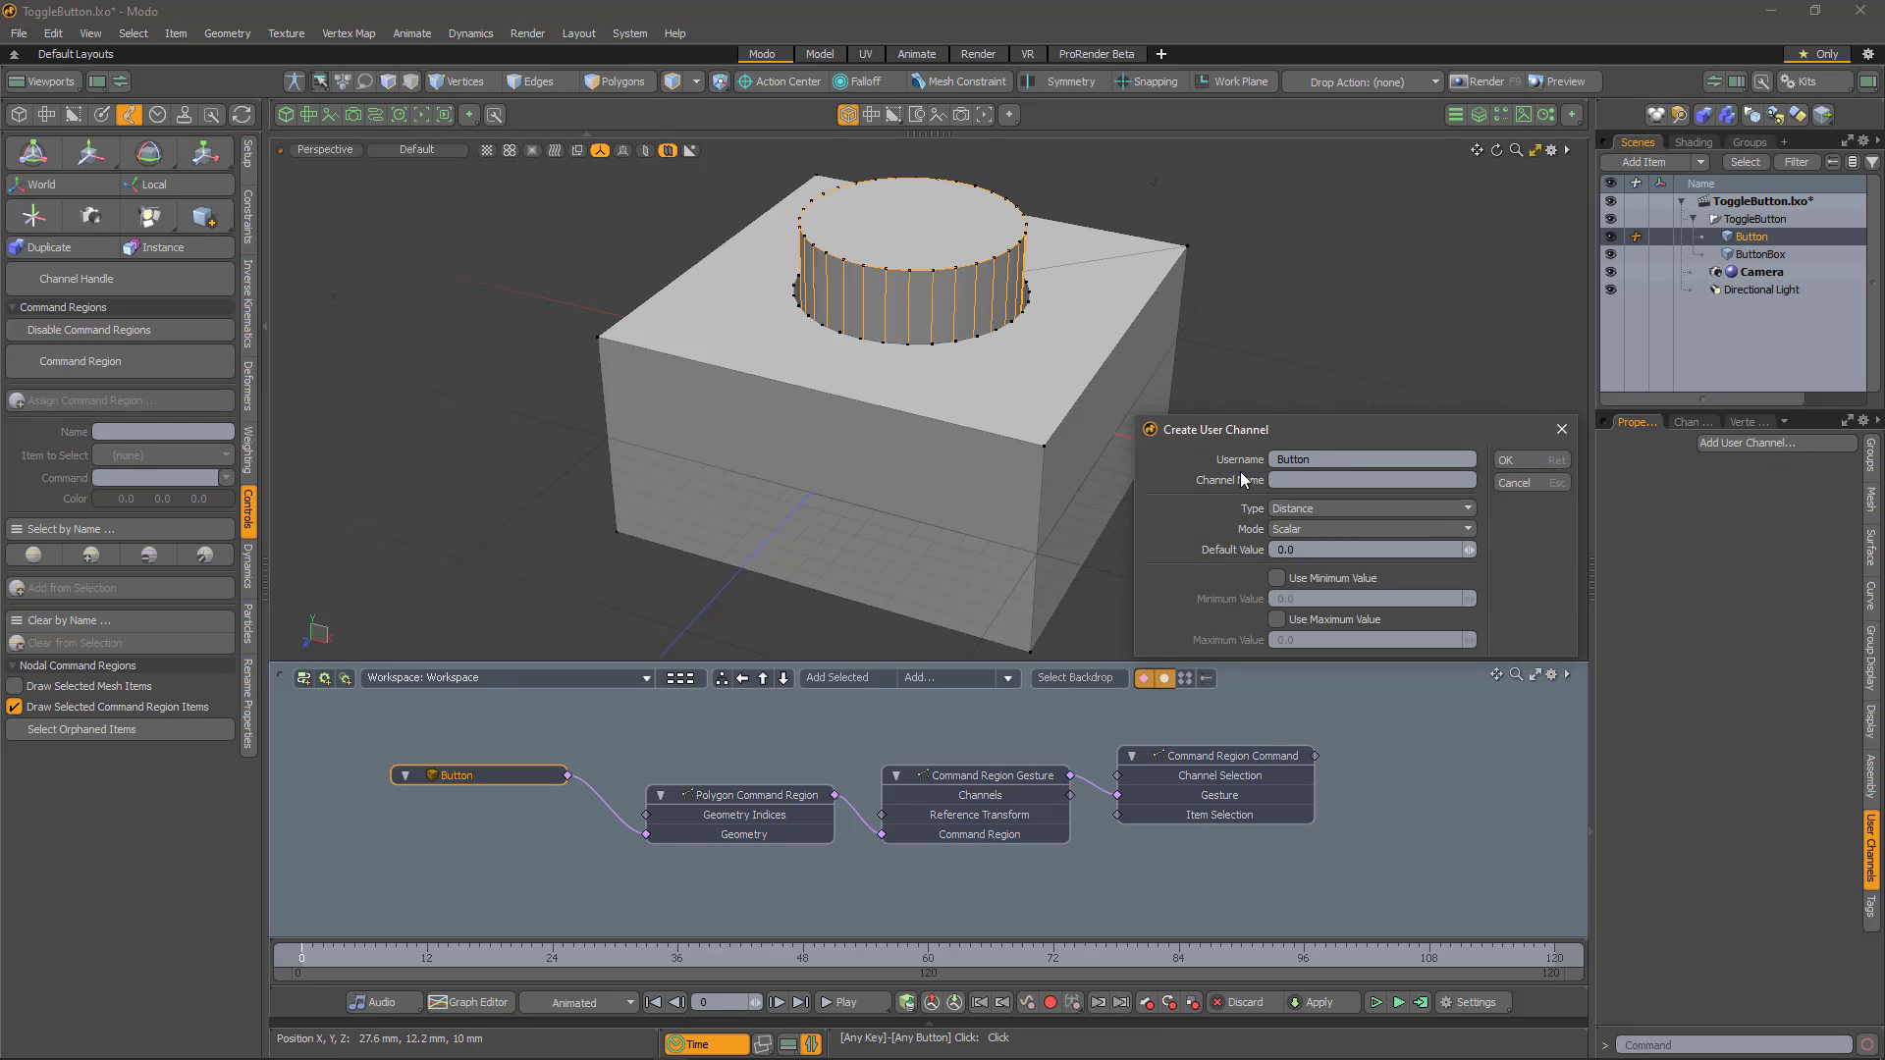
pyautogui.write('State')
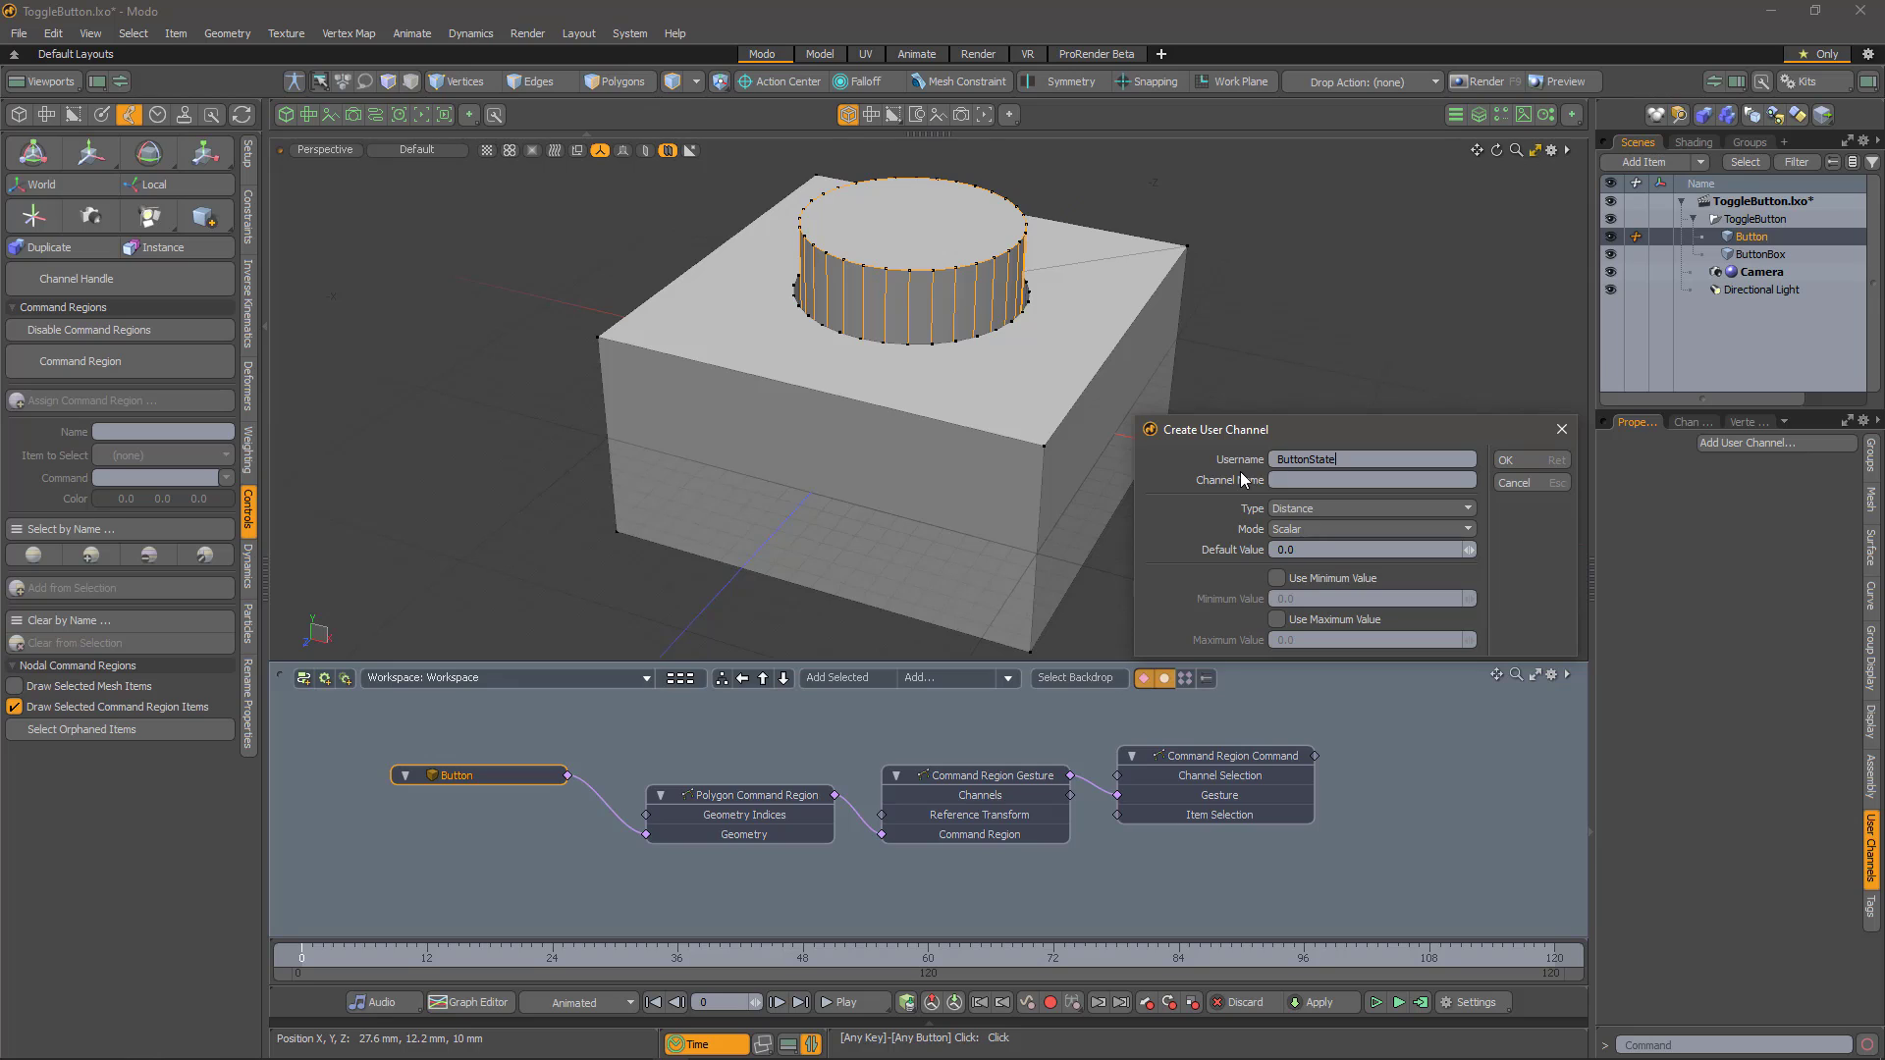
pyautogui.click(1350, 510)
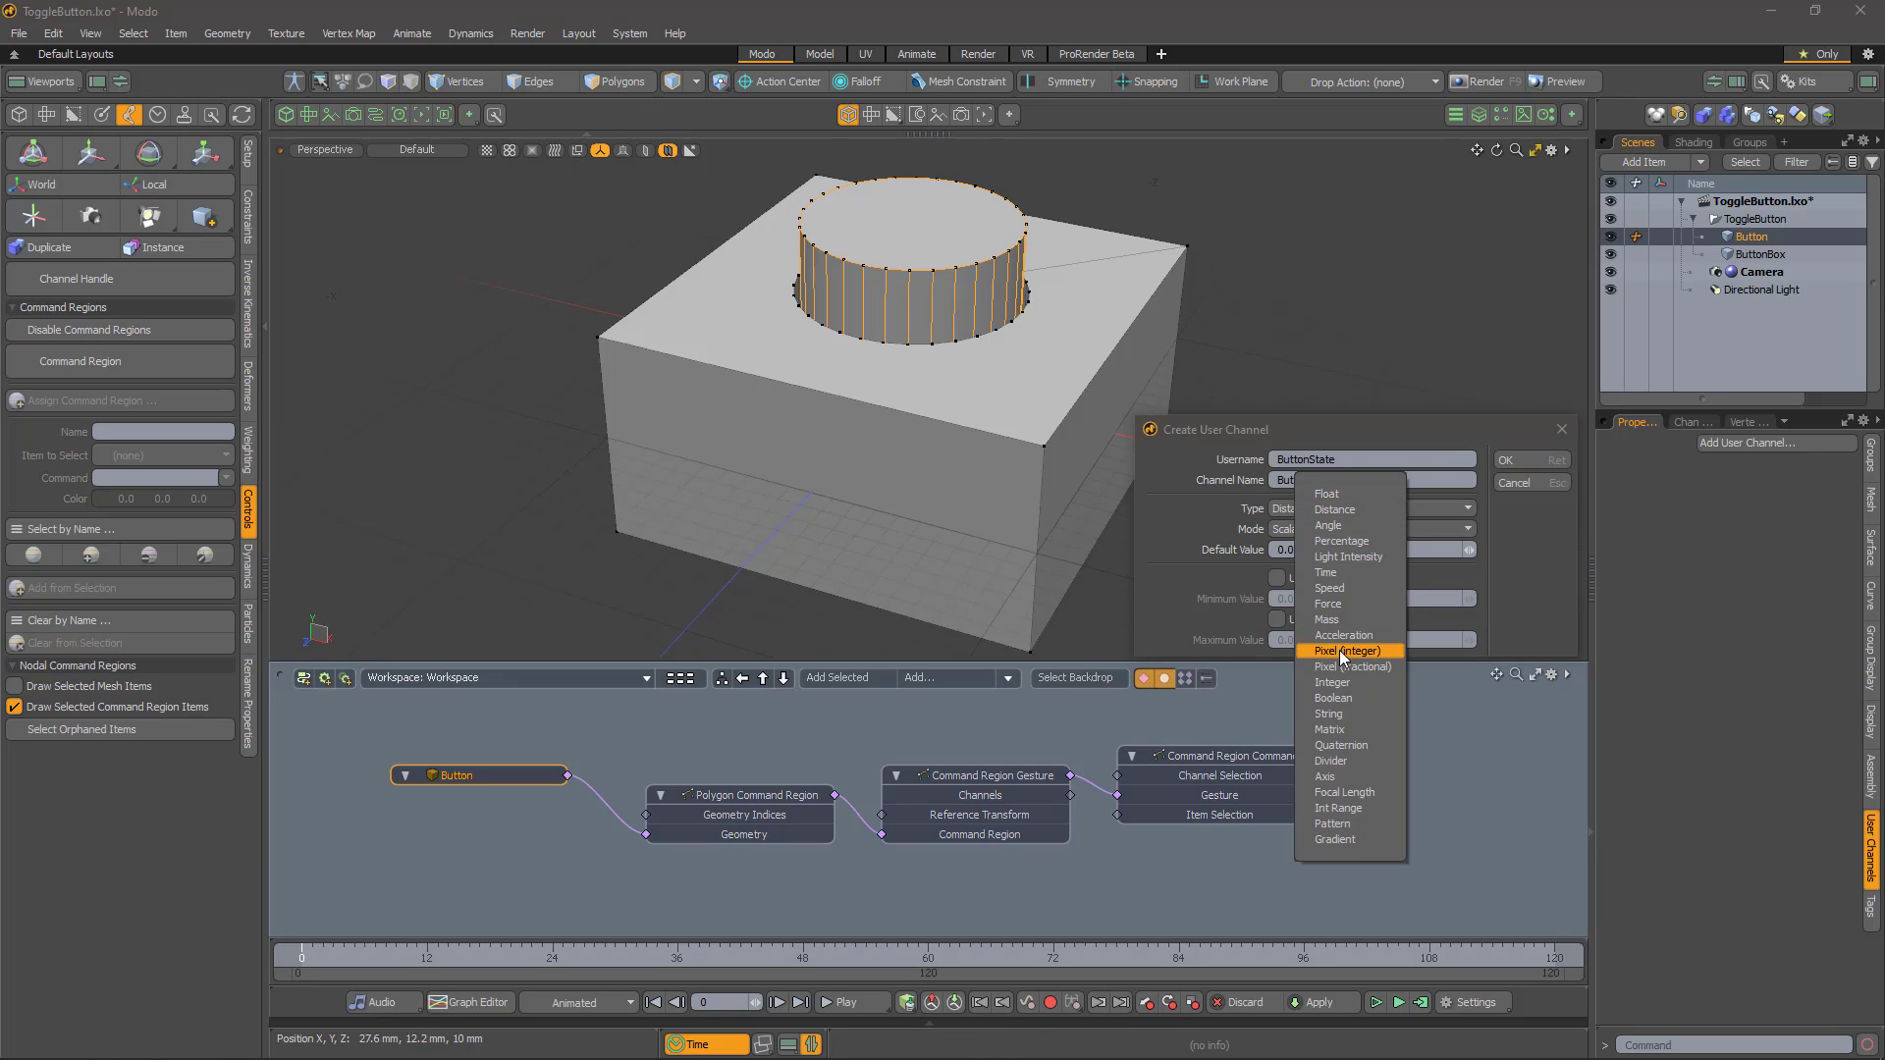
pyautogui.click(1349, 699)
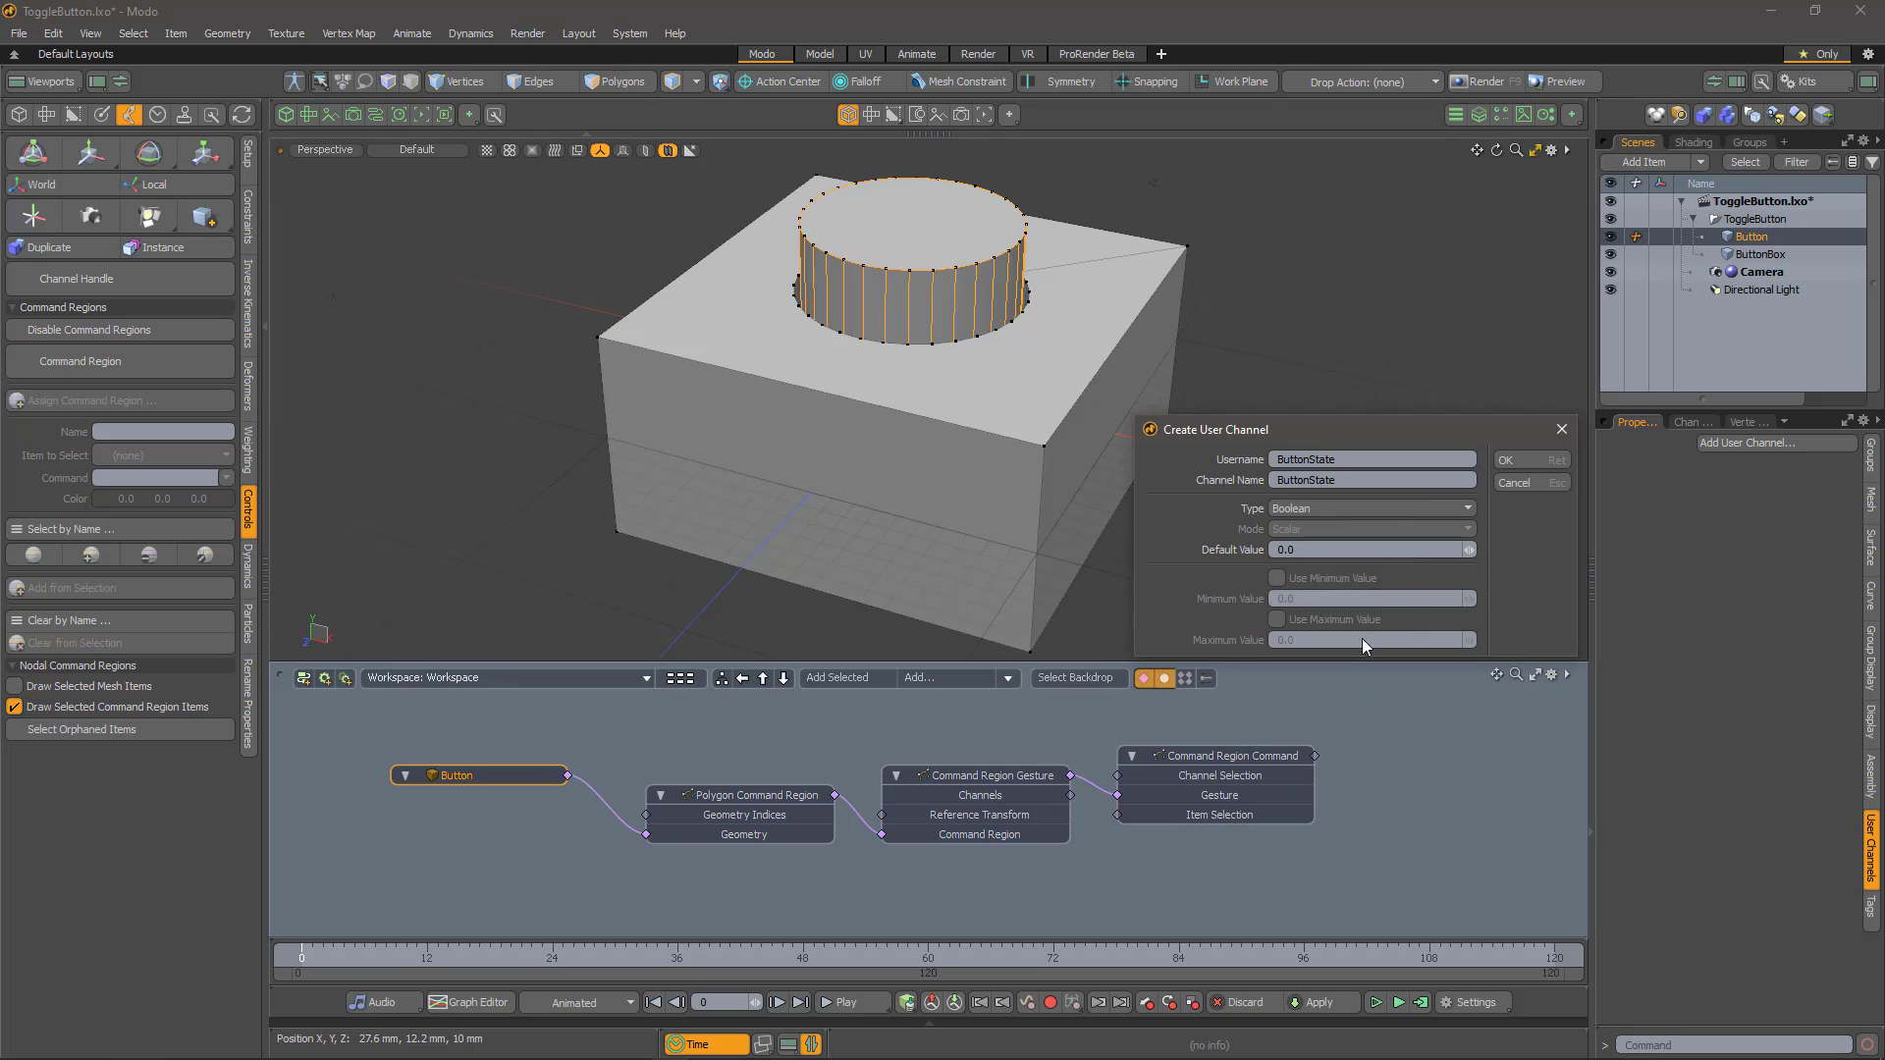
pyautogui.click(1516, 460)
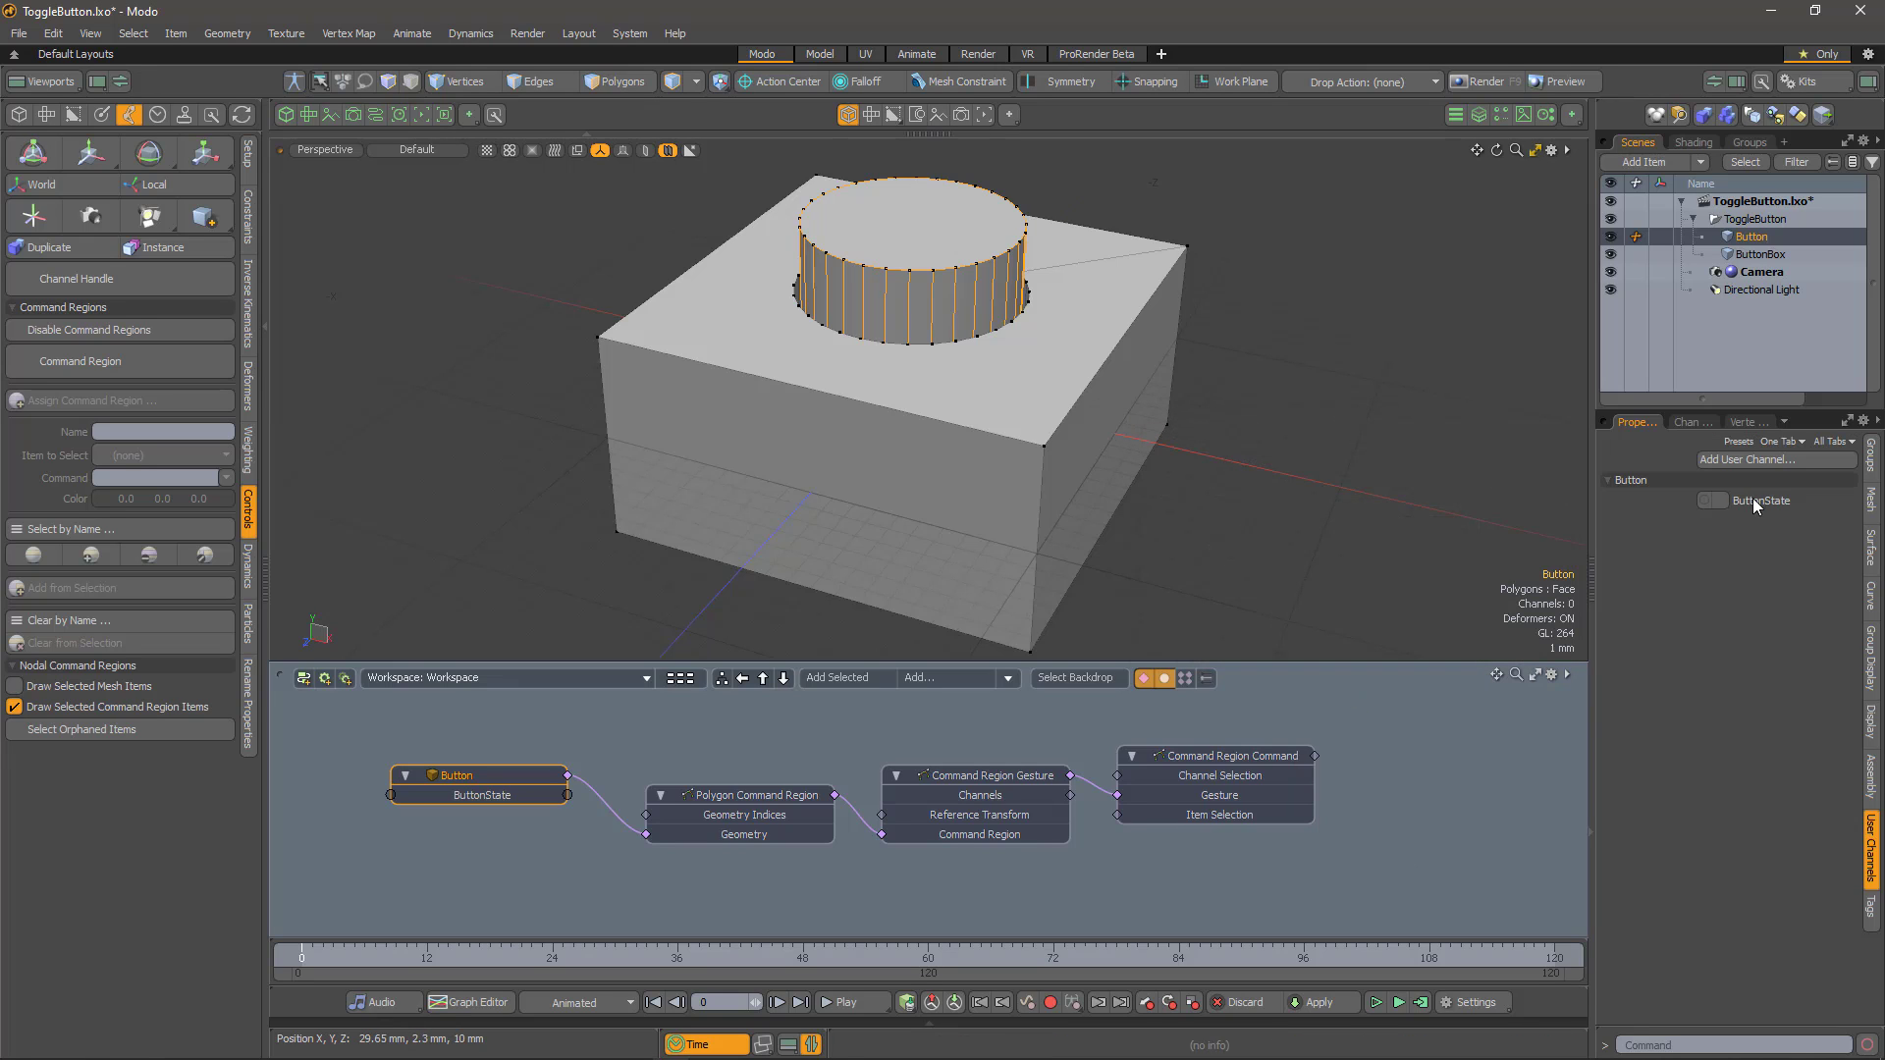
# - Define a second user channel named Offset with the Distance type
pyautogui.click(1764, 459)
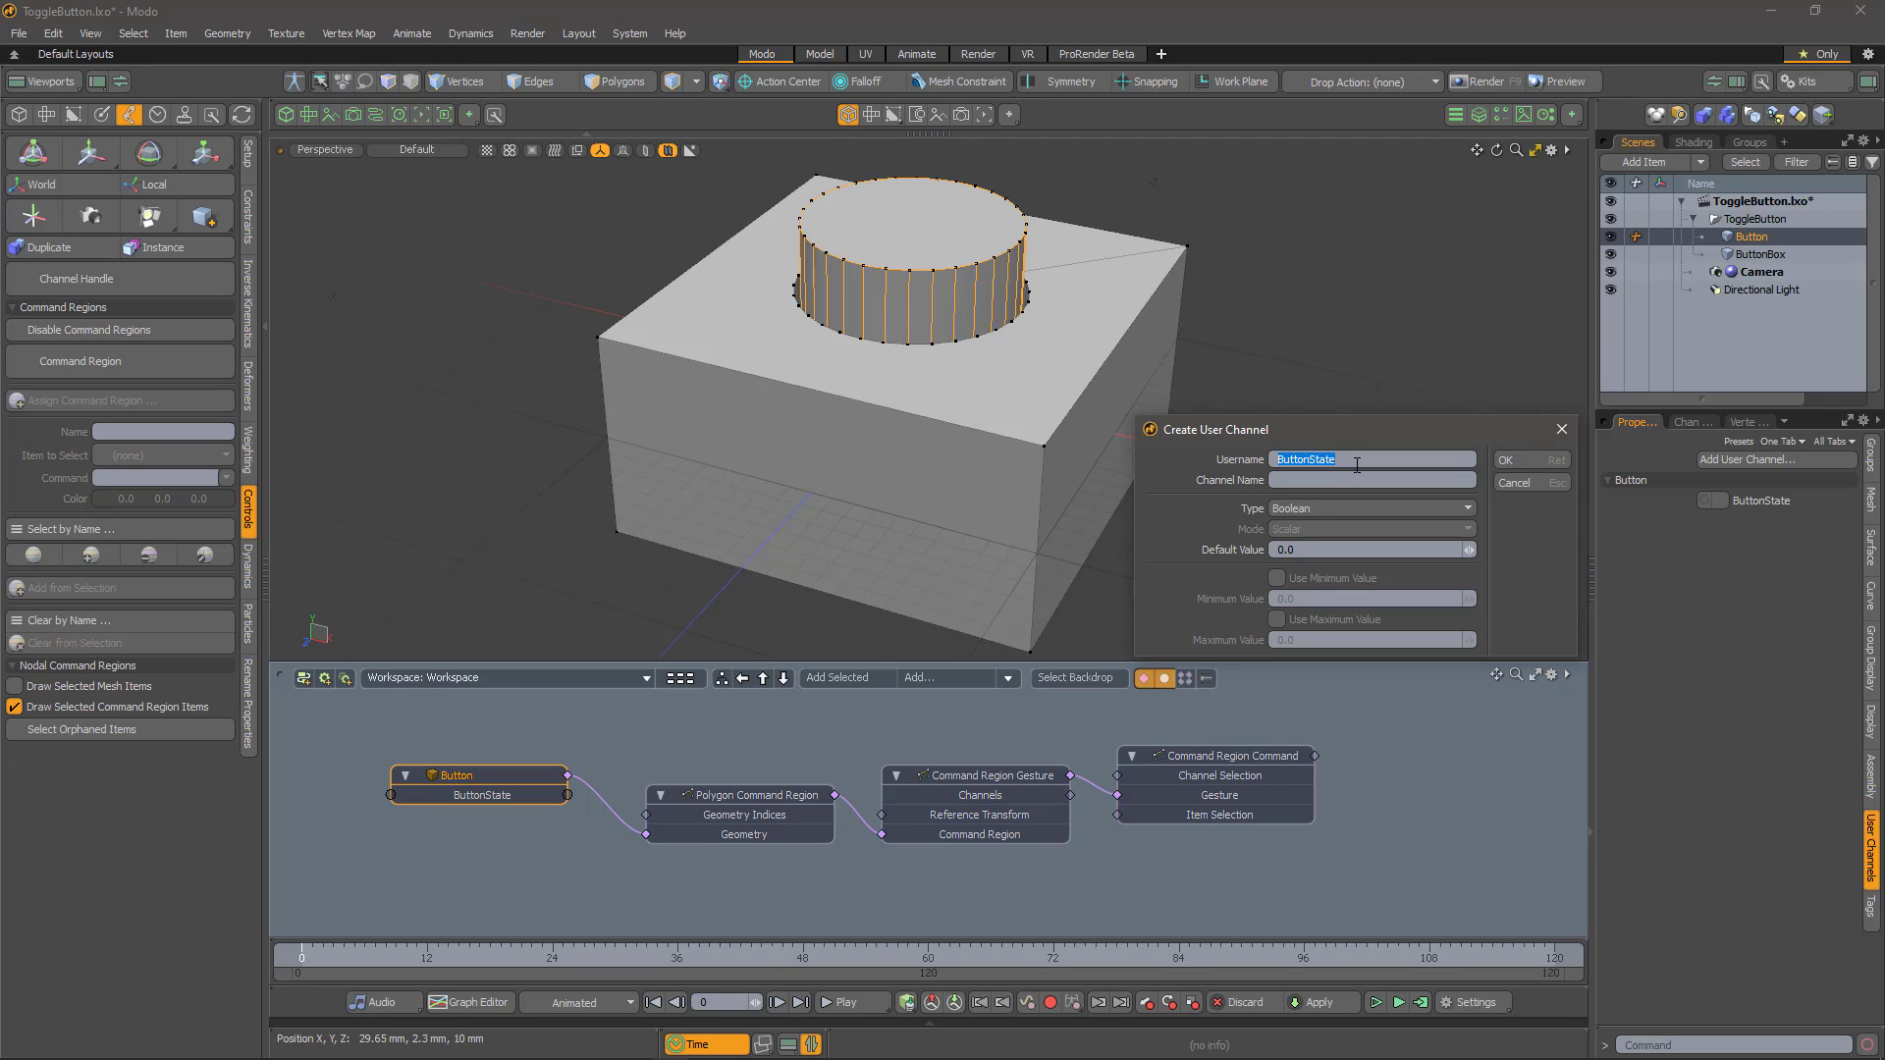
pyautogui.write('Offset')
pyautogui.click(1388, 511)
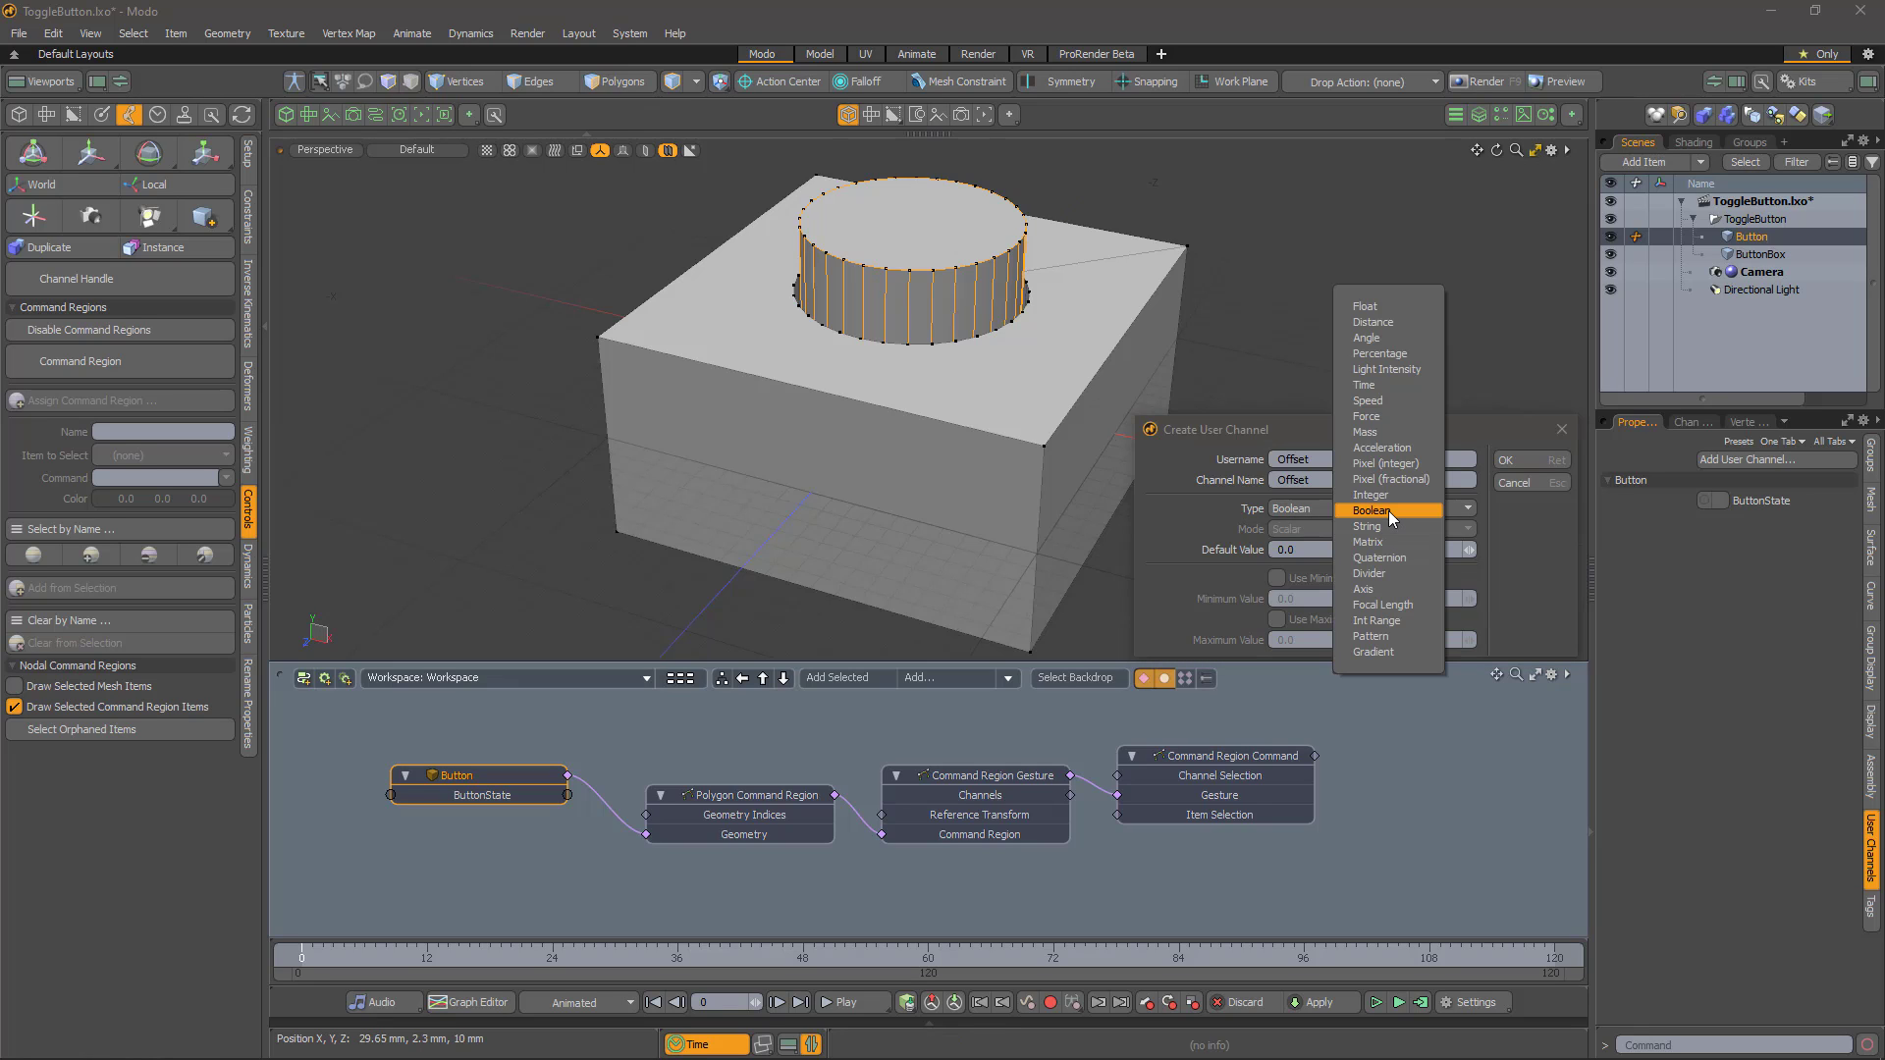
pyautogui.click(1404, 323)
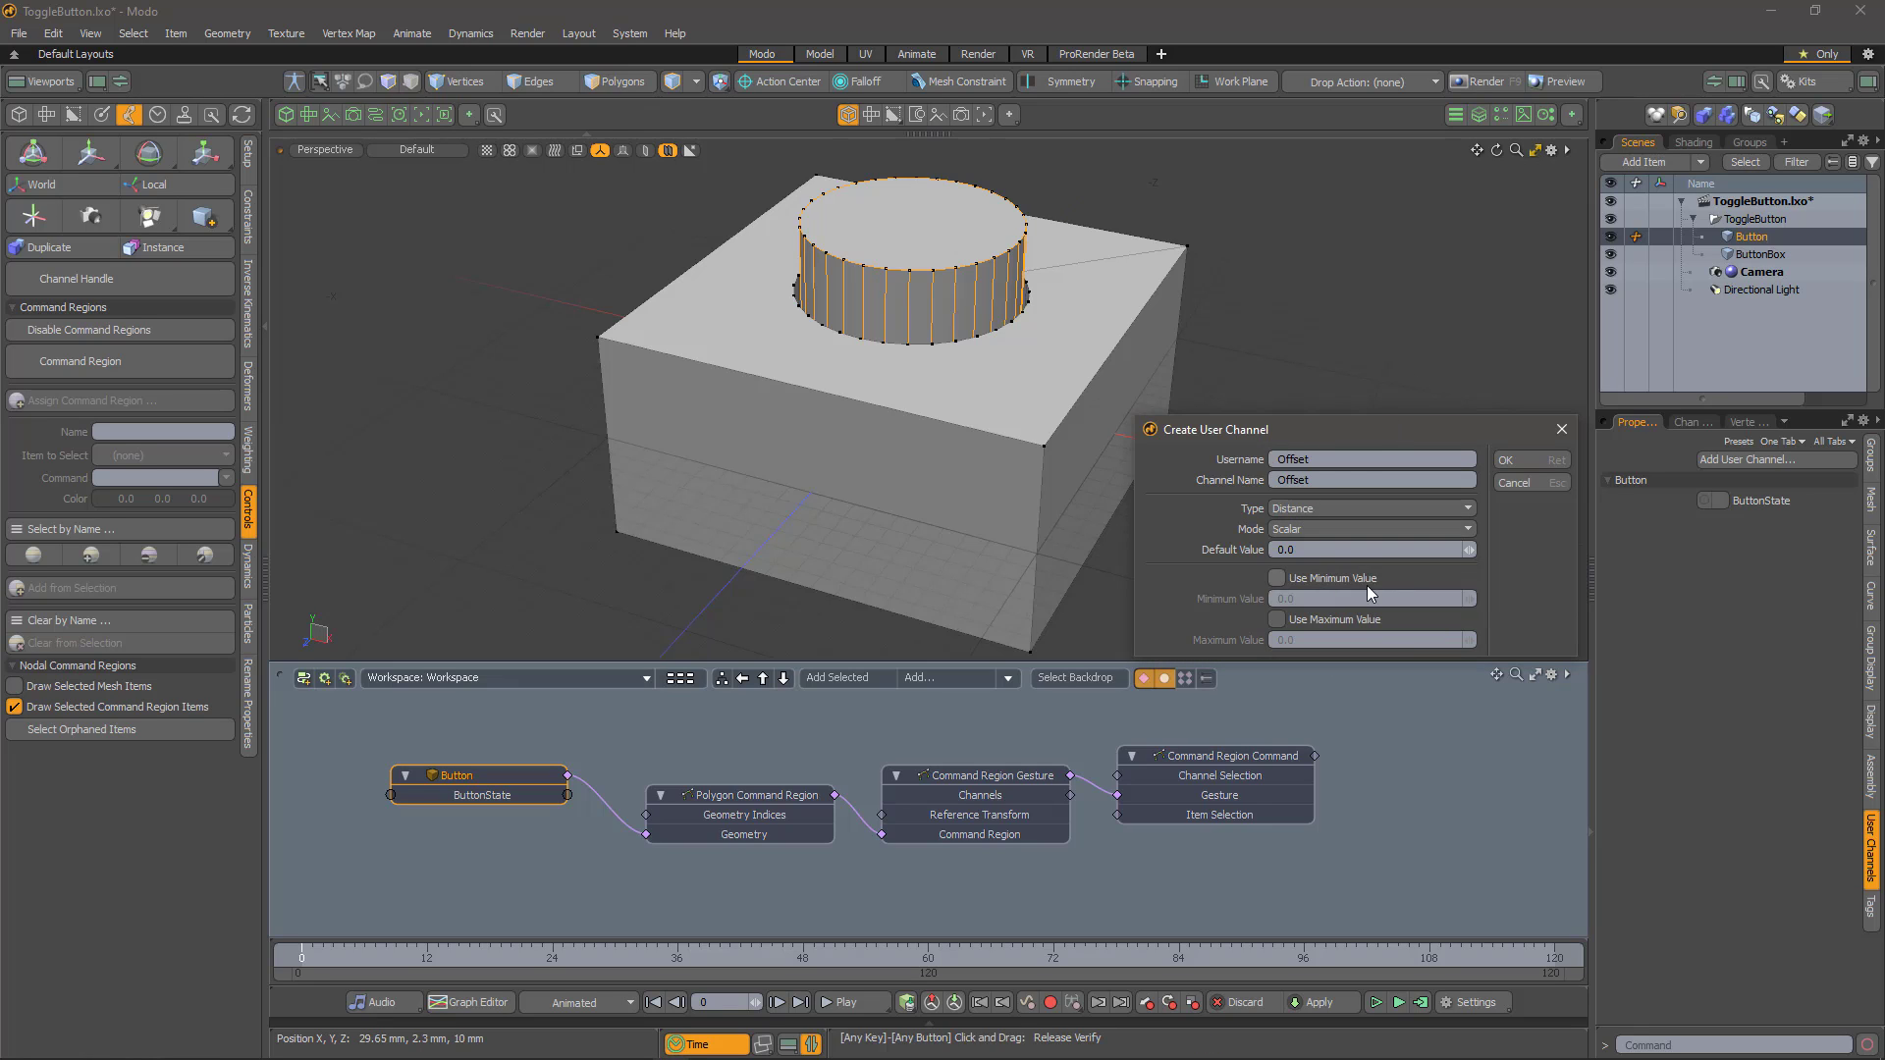
# - Create the Offset channel and reselect the Button item
pyautogui.click(1523, 462)
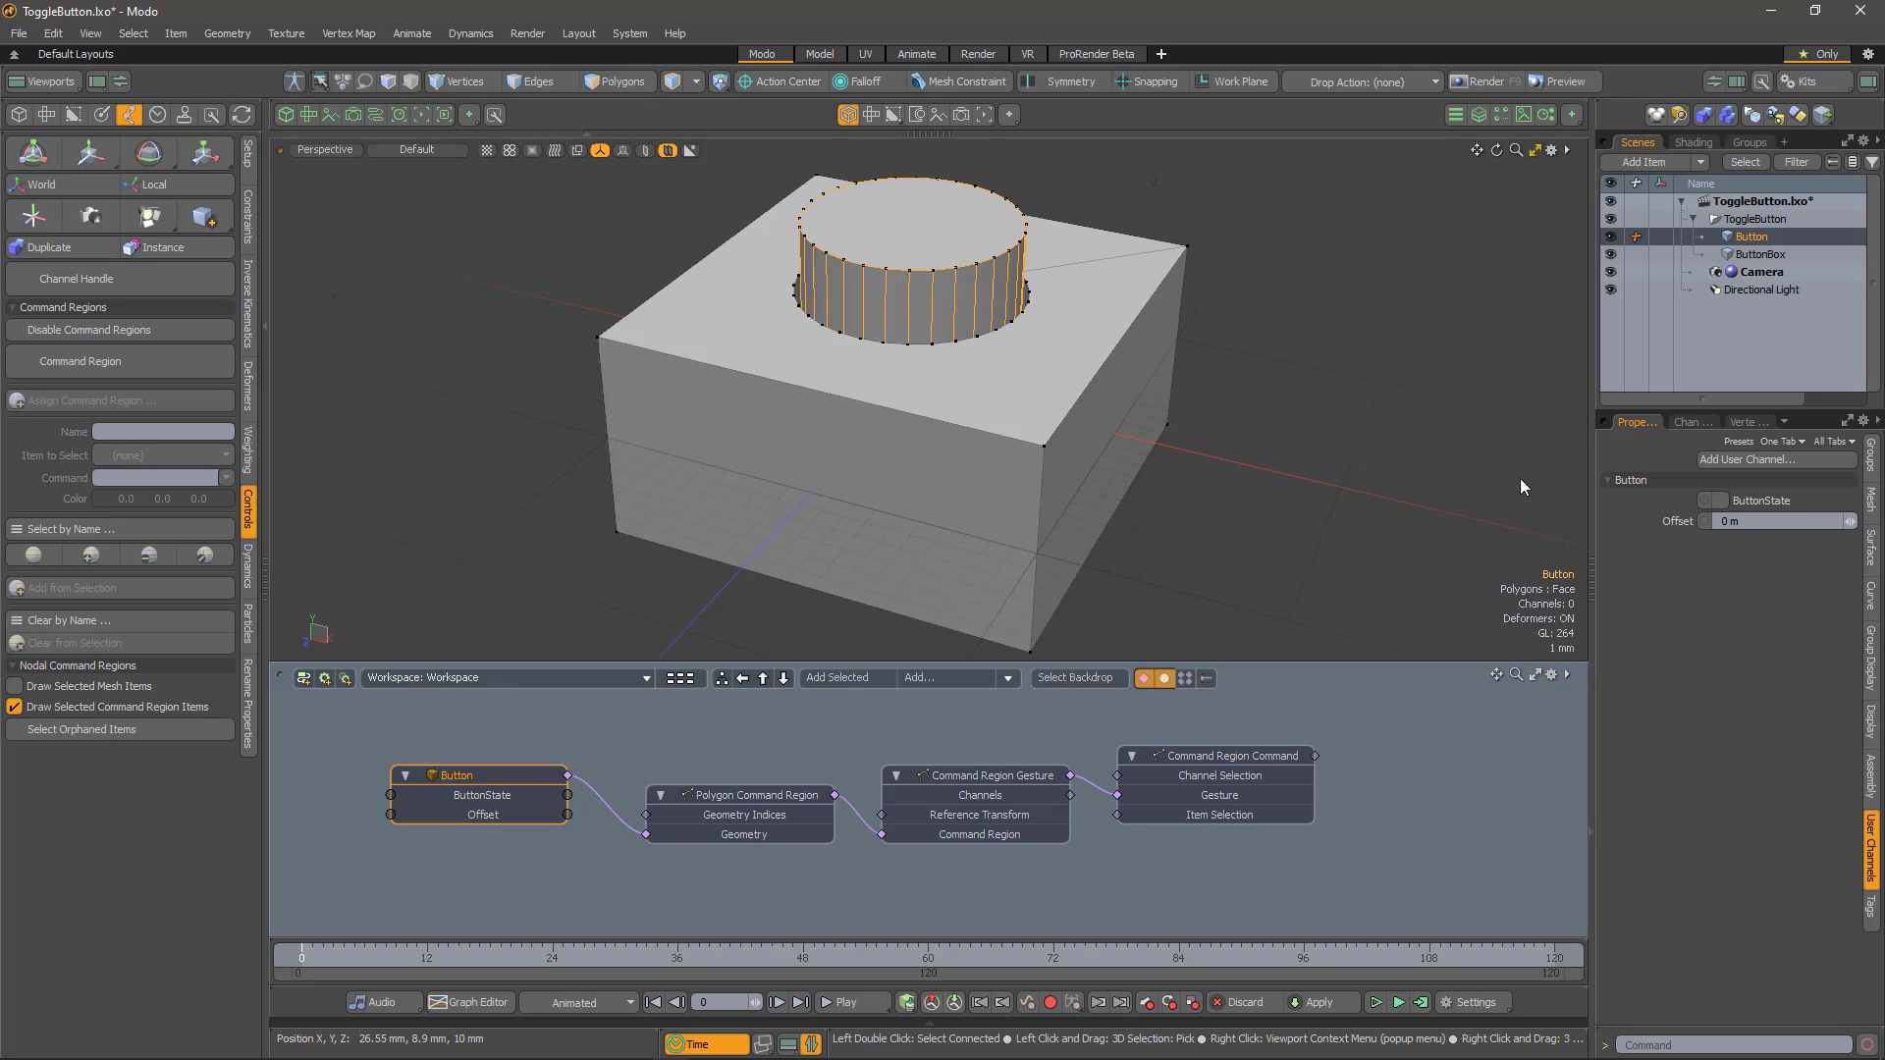
pyautogui.click(527, 845)
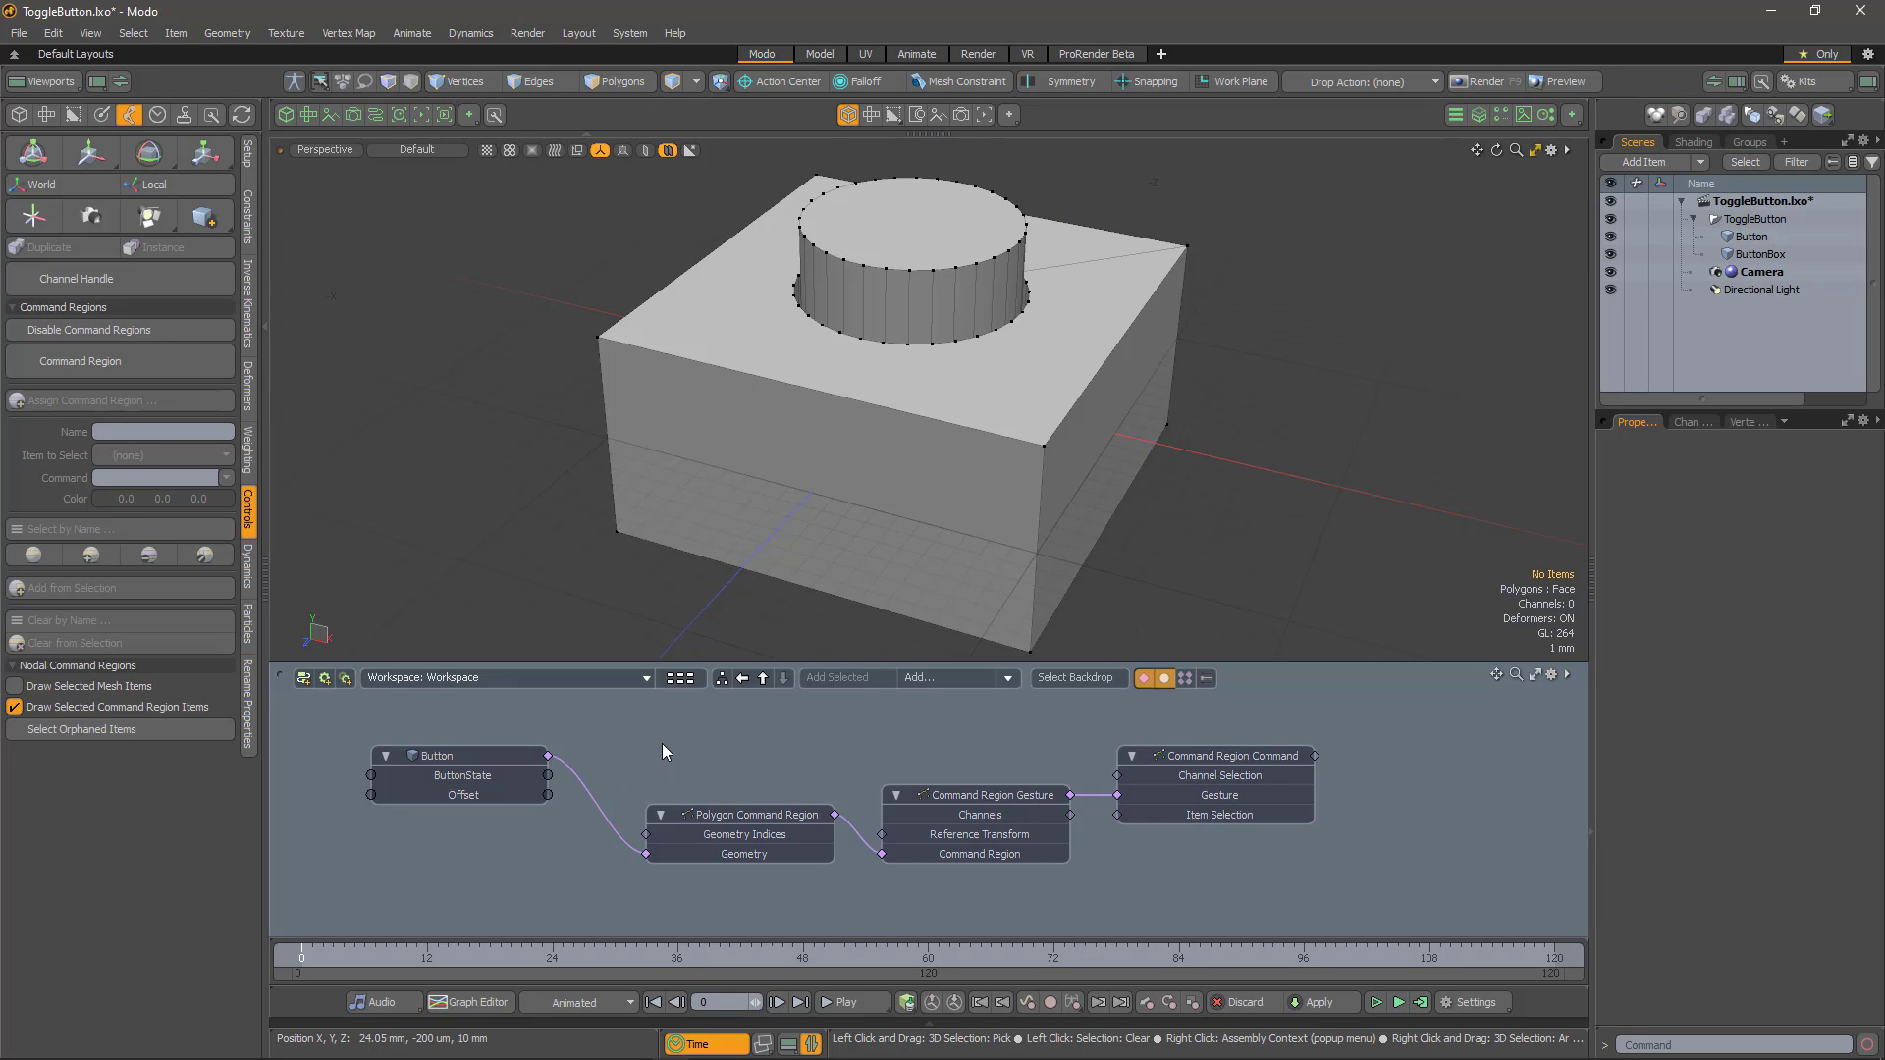
pyautogui.click(509, 754)
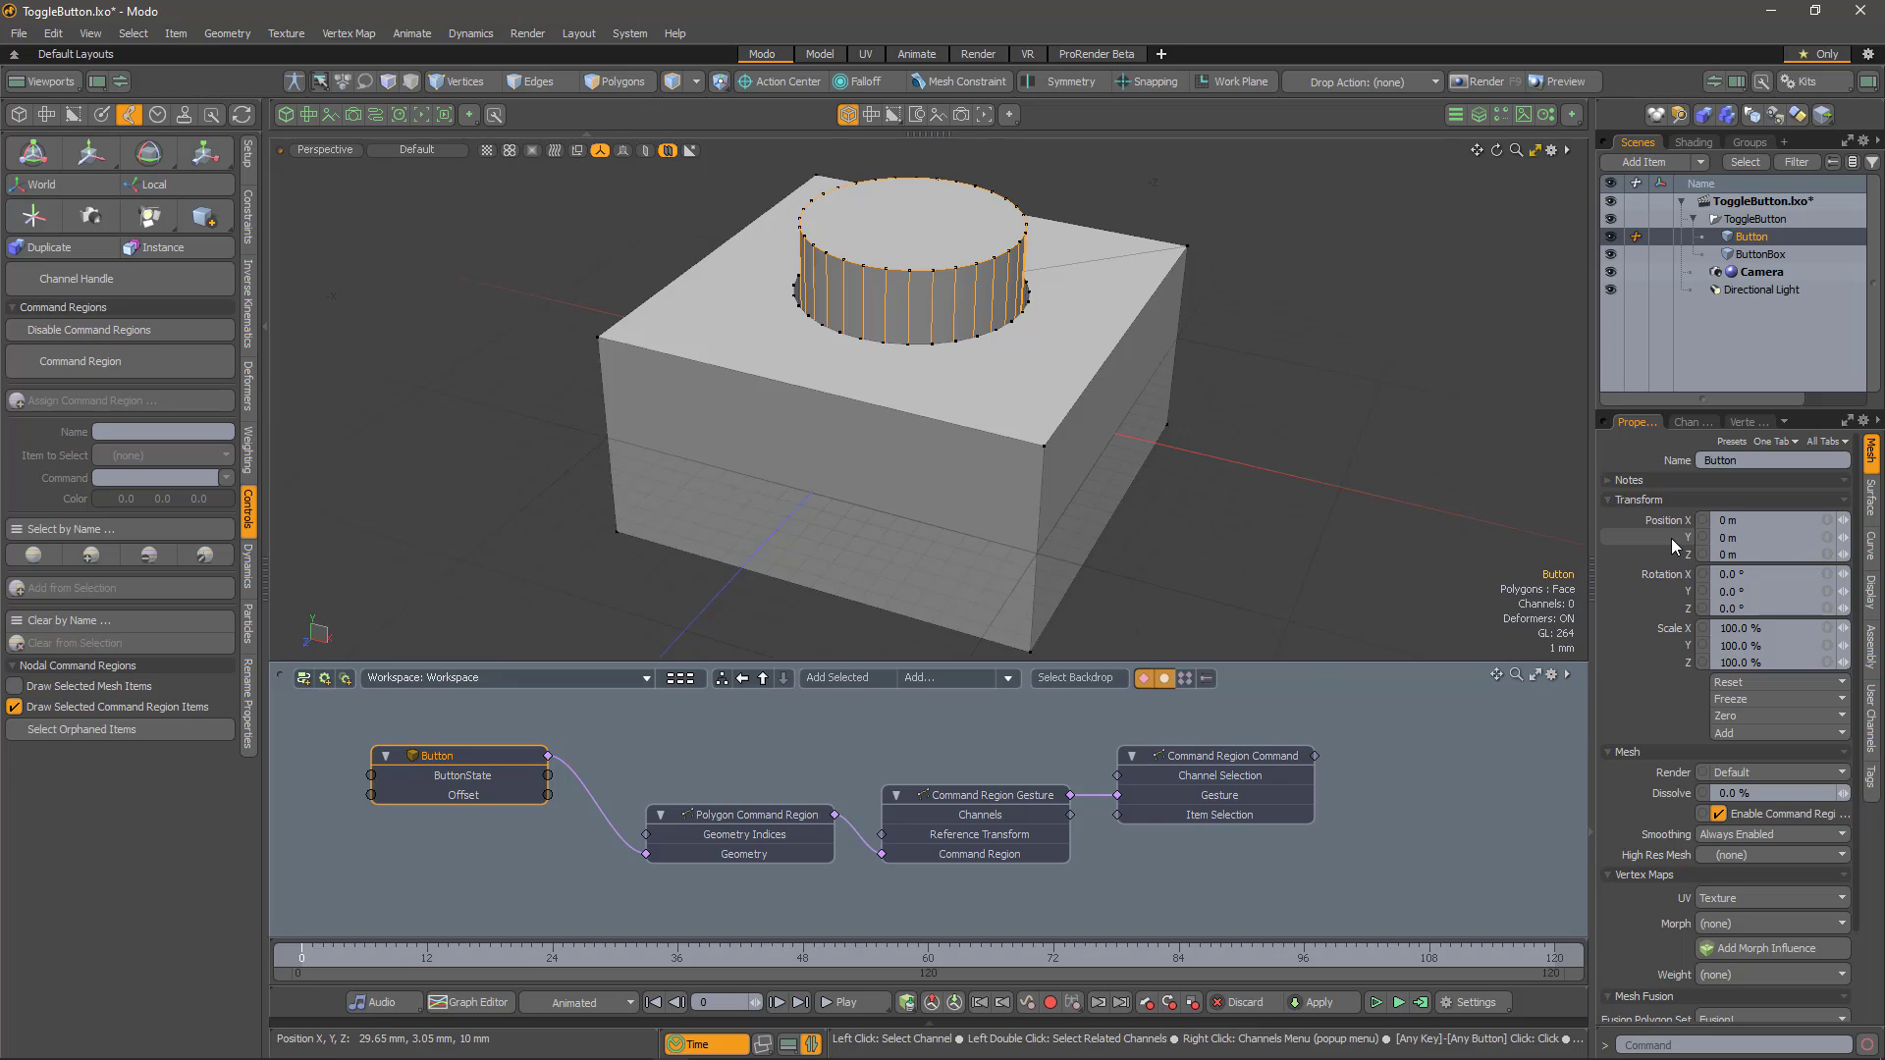
# - Add the Button's Position channel to the schematic and separate it into its own node
pyautogui.moveTo(1675, 547); pyautogui.dragTo(833, 724)
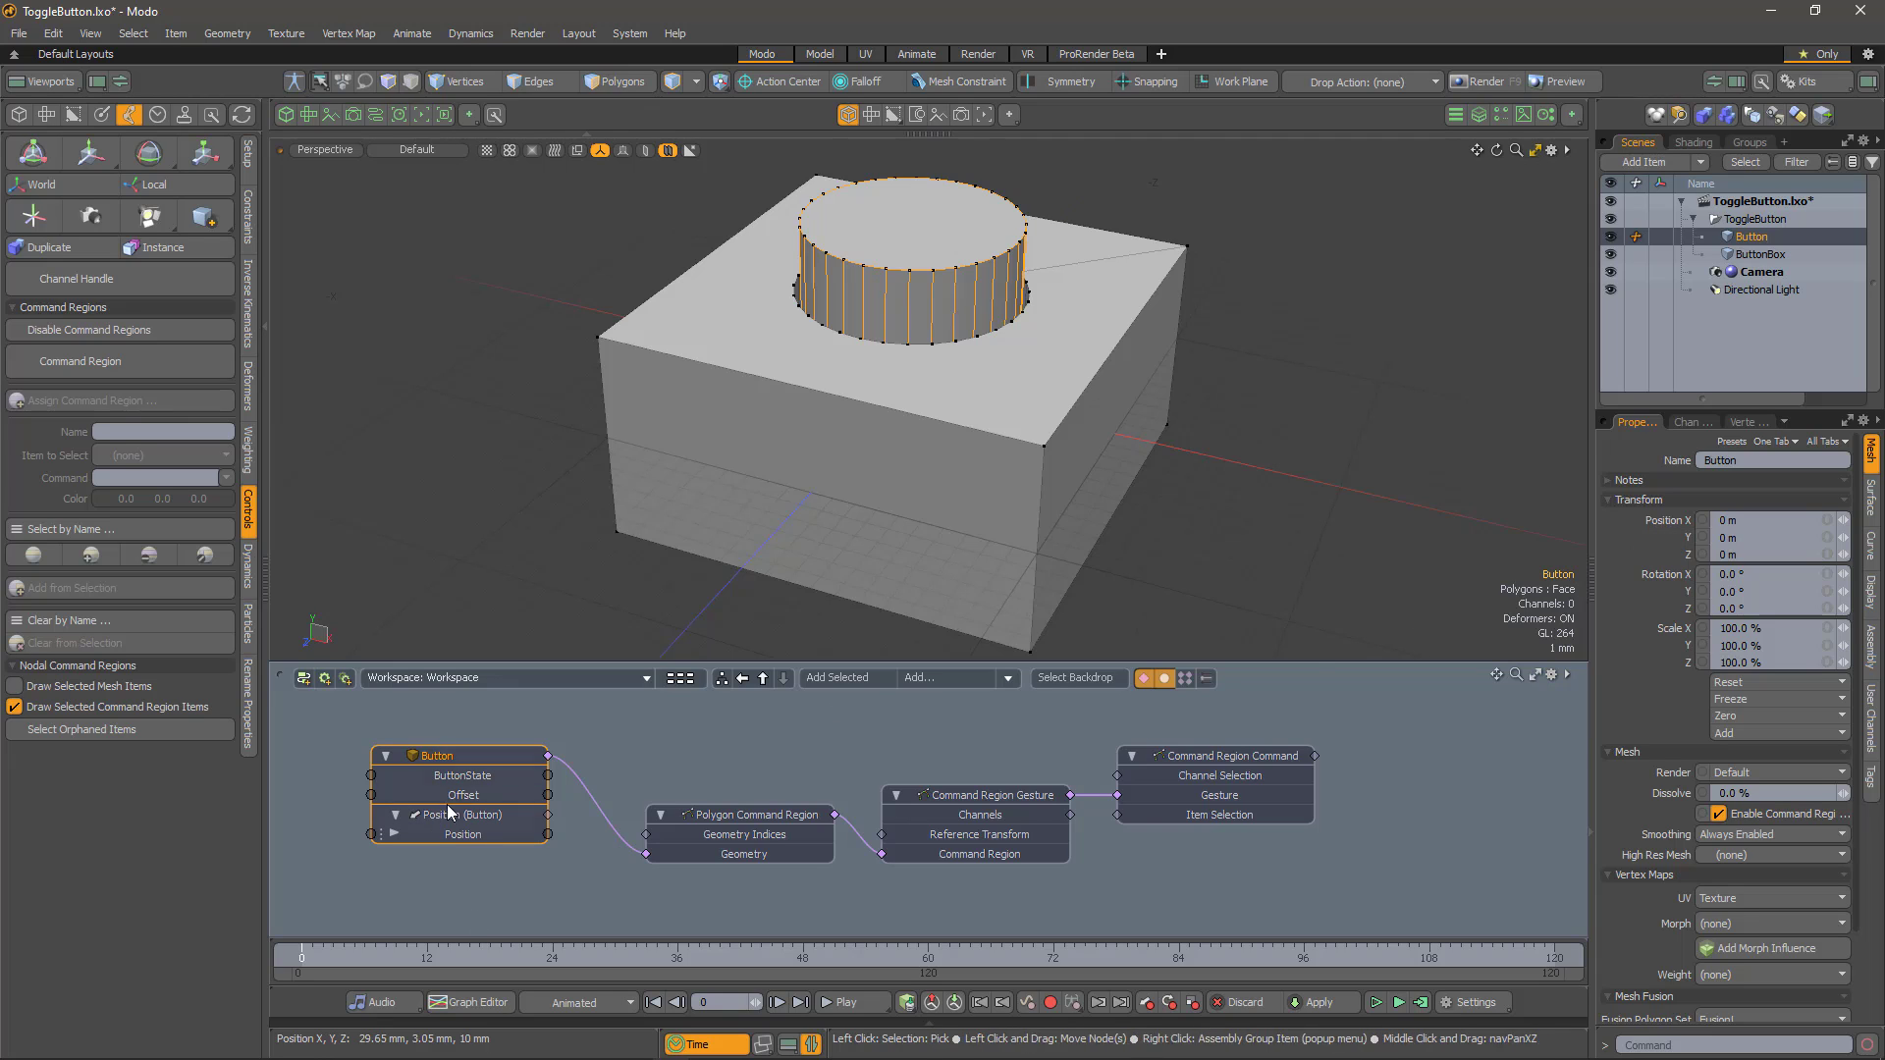
pyautogui.rightClick(452, 831)
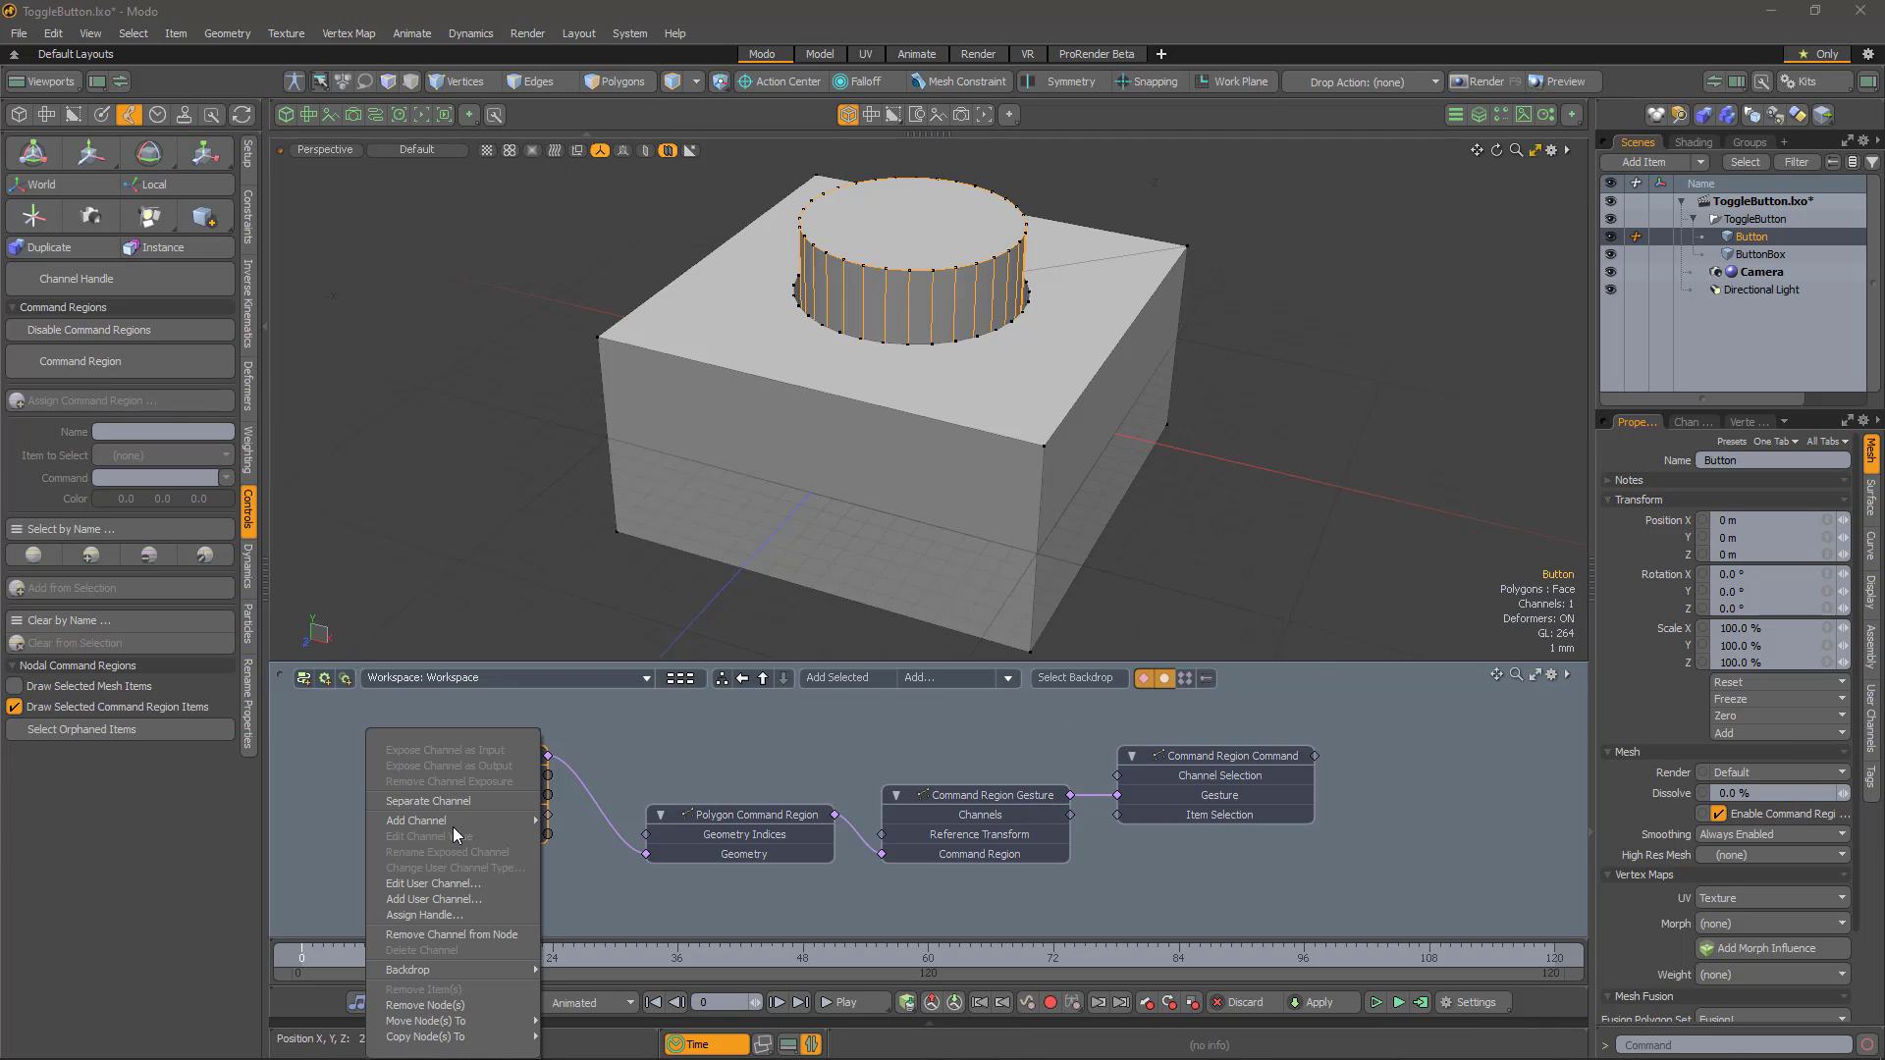
pyautogui.click(452, 801)
pyautogui.moveTo(641, 790); pyautogui.dragTo(774, 721)
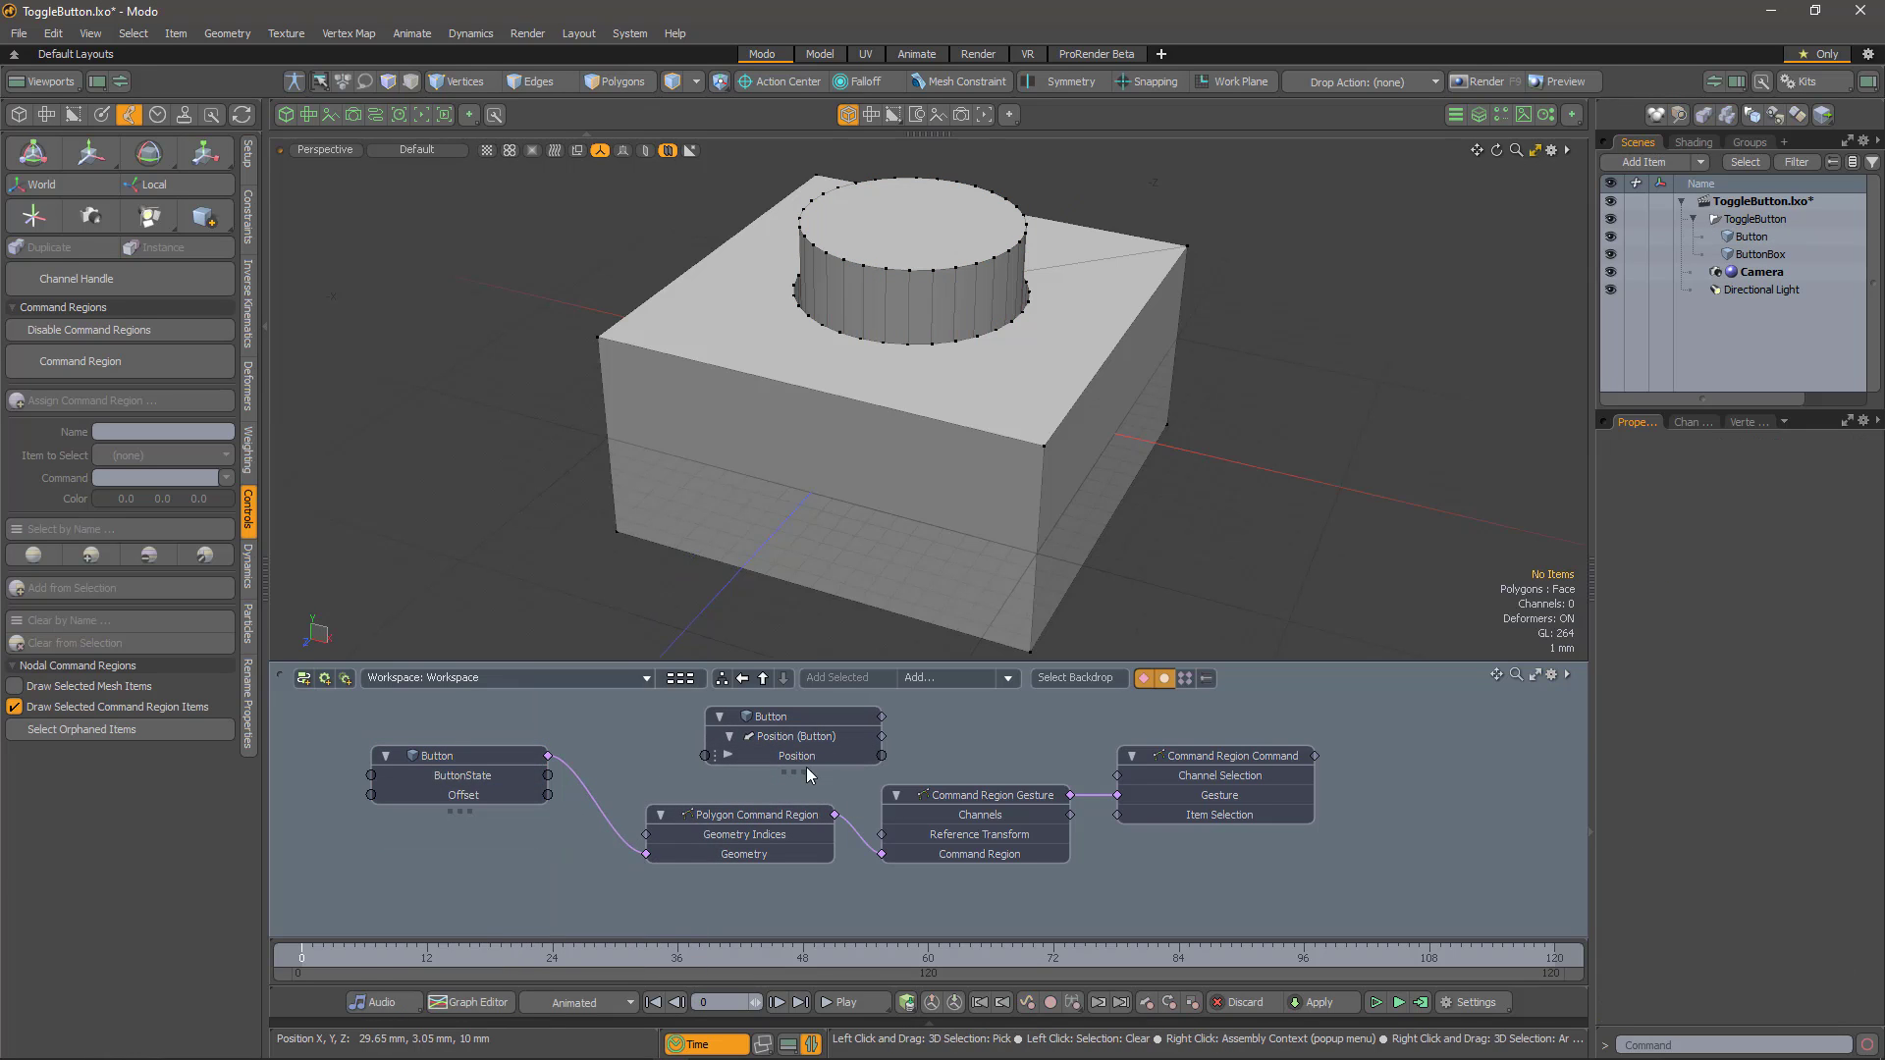
# - Add a Basic Math Multiply node to the schematic via the 'mult' search
pyautogui.click(953, 676)
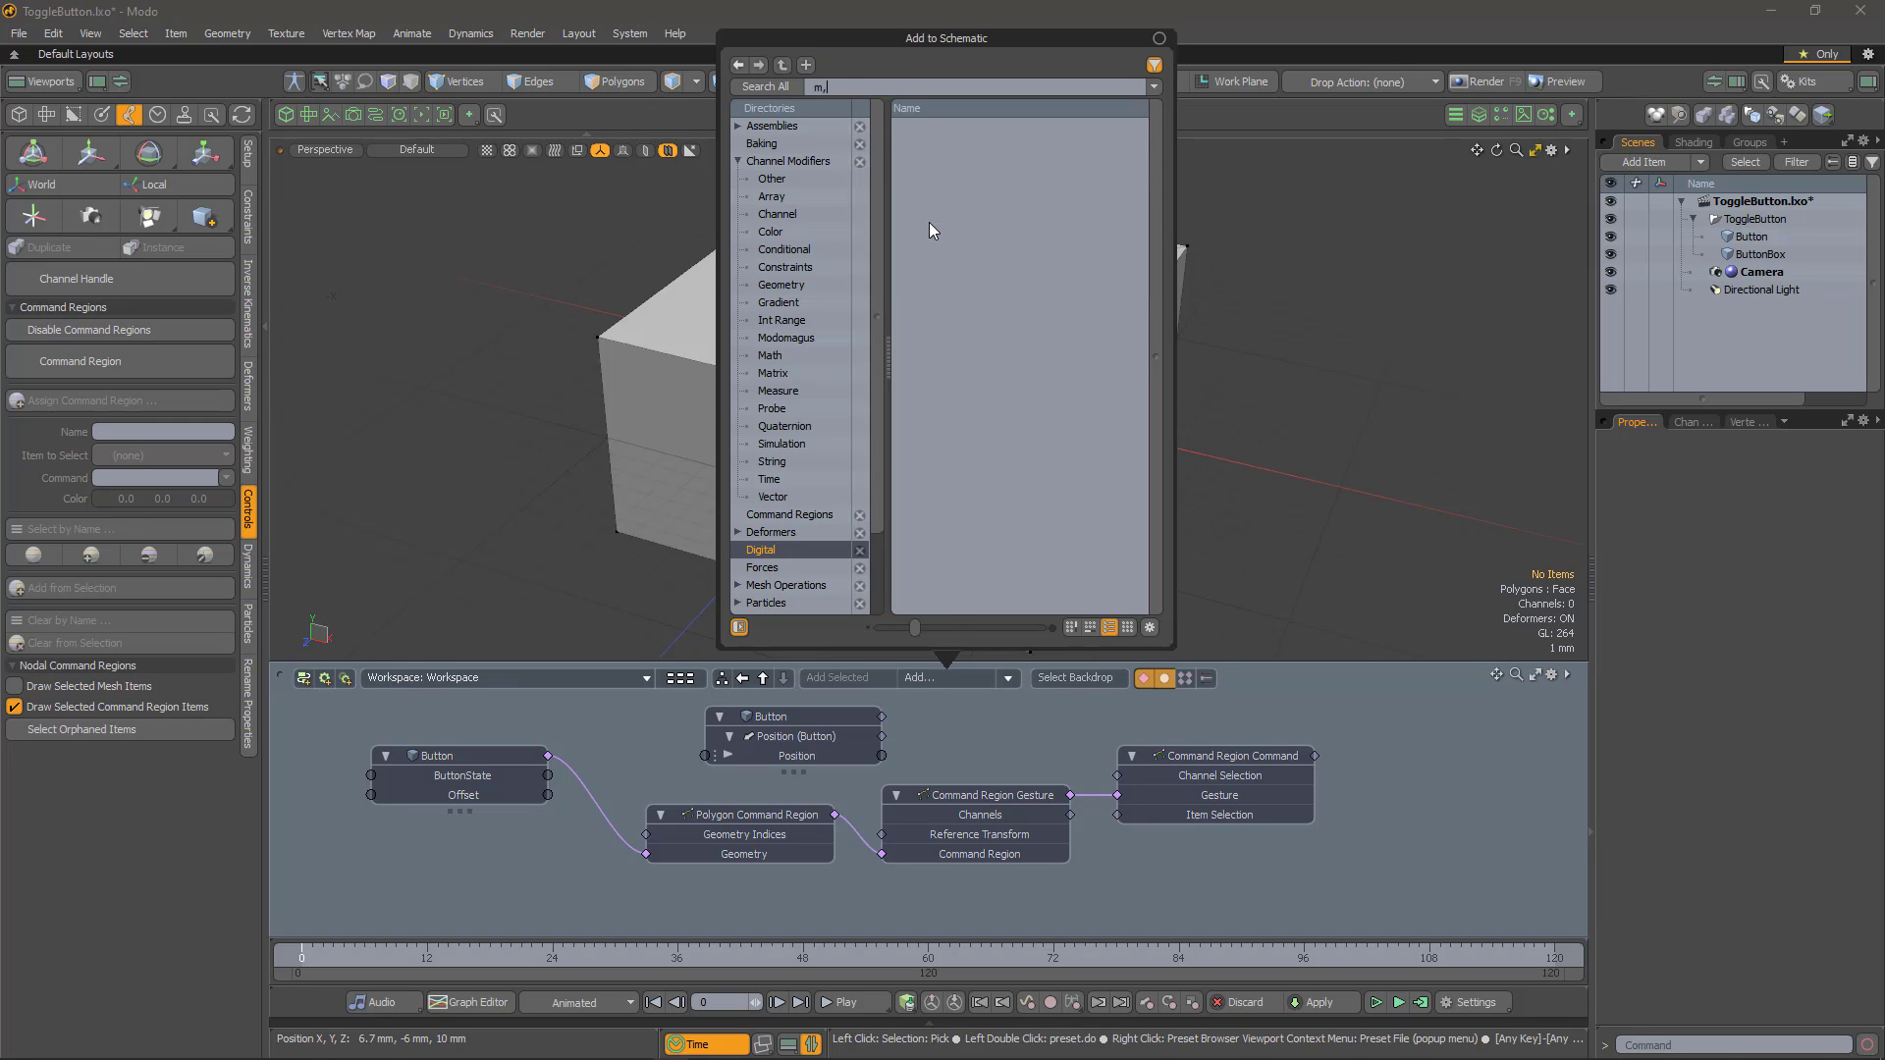
pyautogui.write('multipl')
pyautogui.moveTo(1011, 242); pyautogui.dragTo(619, 712)
# - Feed ButtonState and Offset into the Multiply inputs and lower the command region nodes
pyautogui.moveTo(548, 775); pyautogui.dragTo(624, 705)
pyautogui.moveTo(548, 796); pyautogui.dragTo(705, 756)
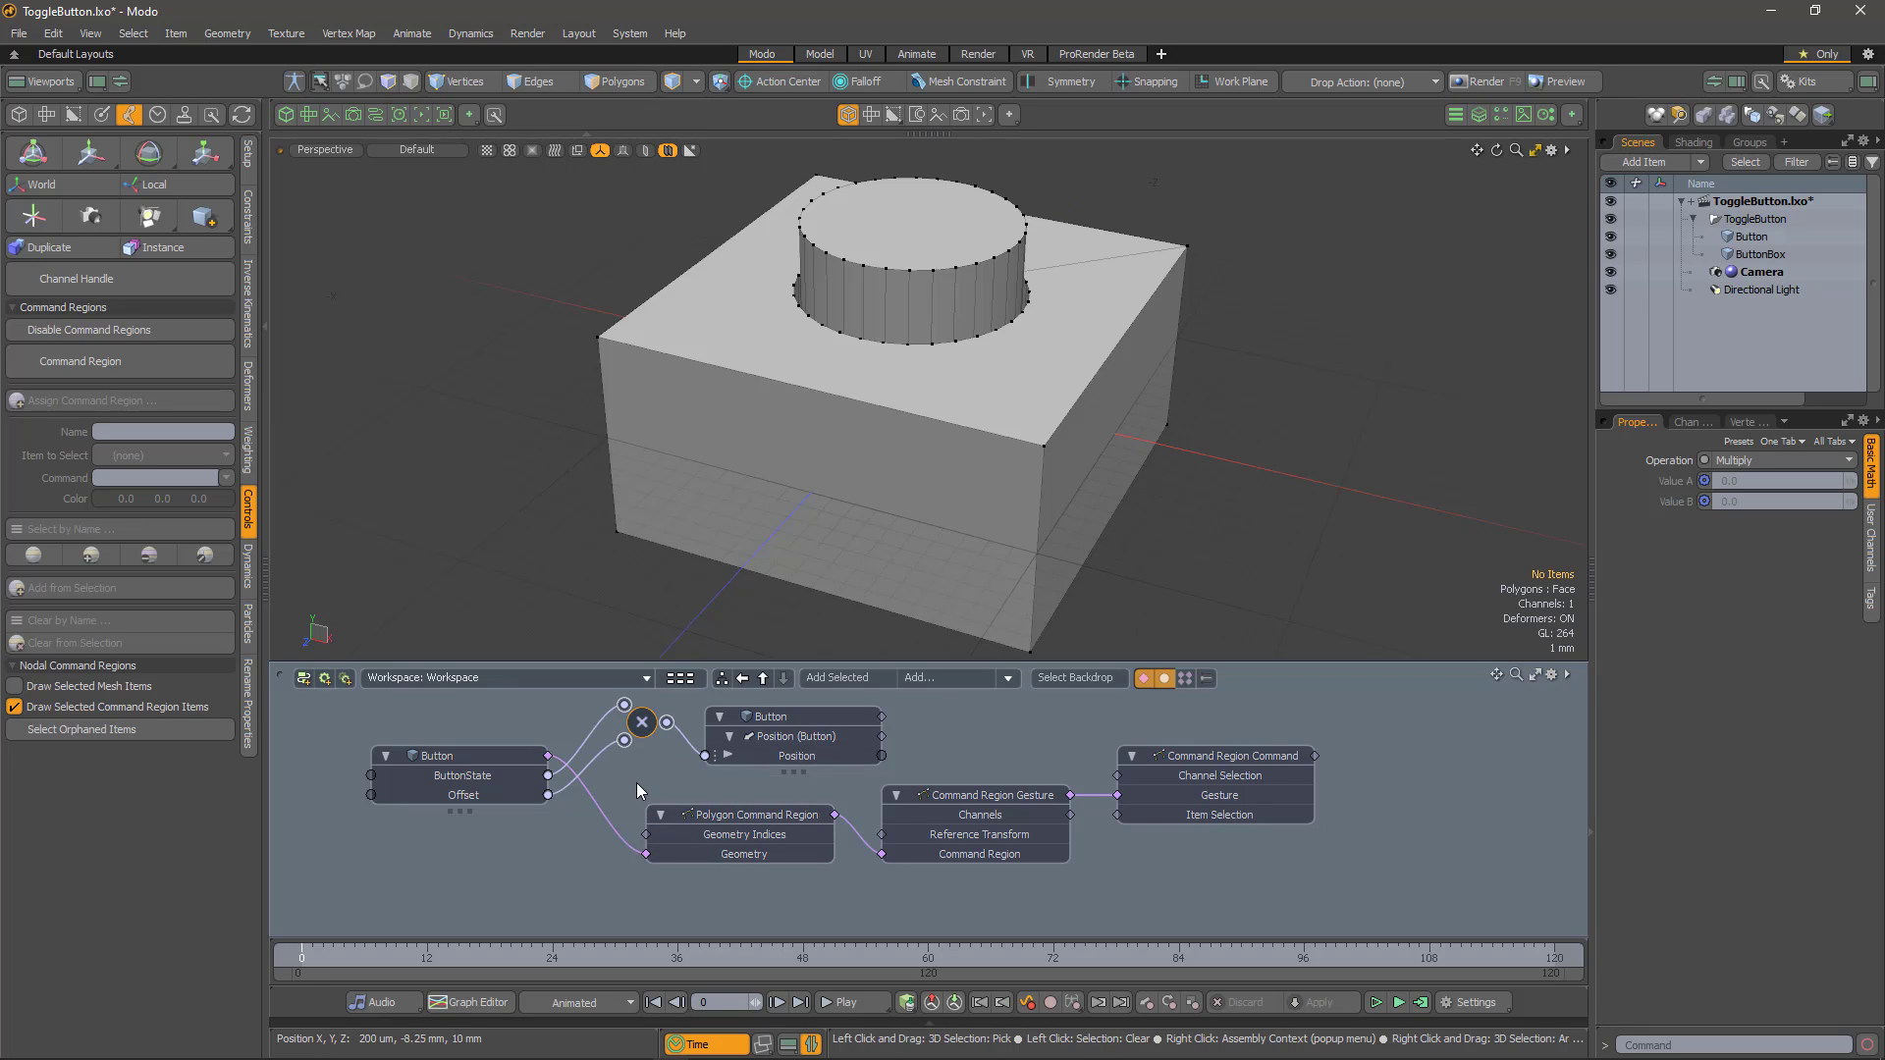
pyautogui.moveTo(756, 815); pyautogui.dragTo(756, 874)
pyautogui.moveTo(997, 795); pyautogui.dragTo(997, 834)
# - Set the Button's Offset to 2 mm and toggle ButtonState to test the movement
pyautogui.click(481, 758)
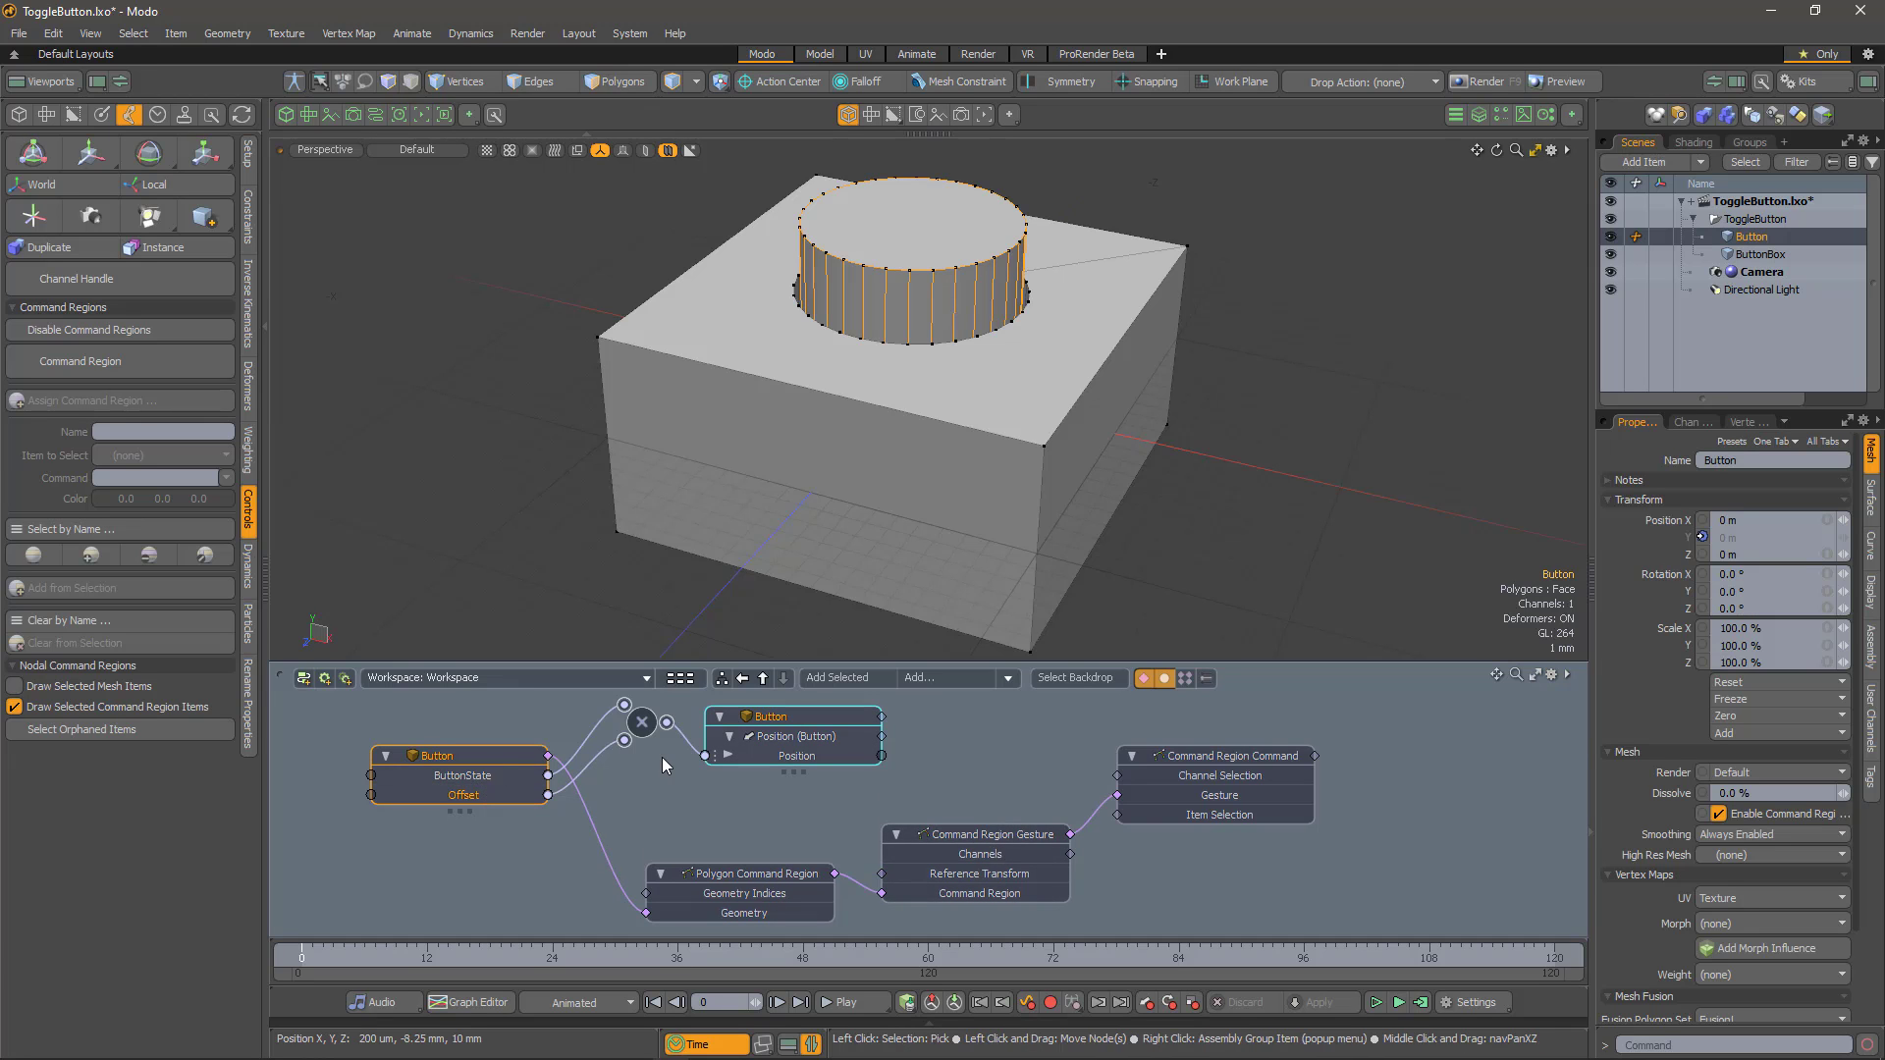
pyautogui.click(1871, 725)
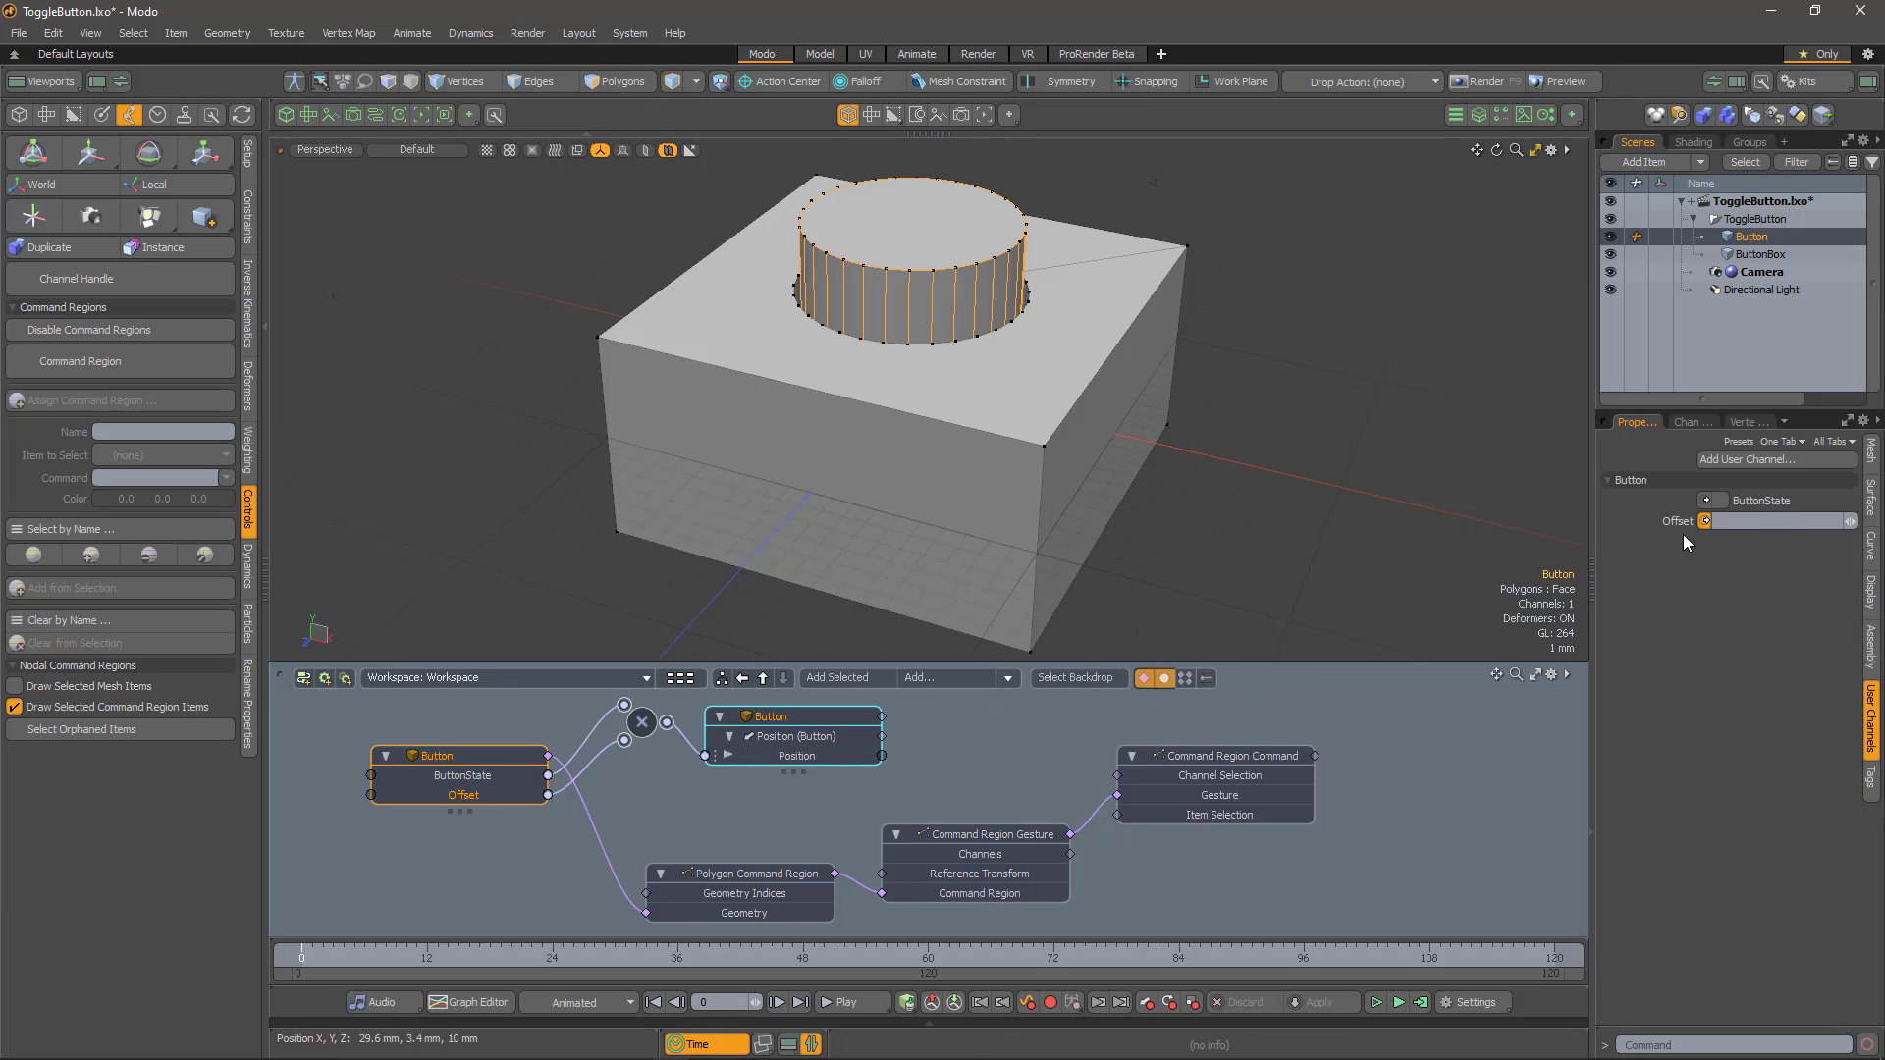
pyautogui.write('2mm')
pyautogui.press('Return')
pyautogui.click(1722, 499)
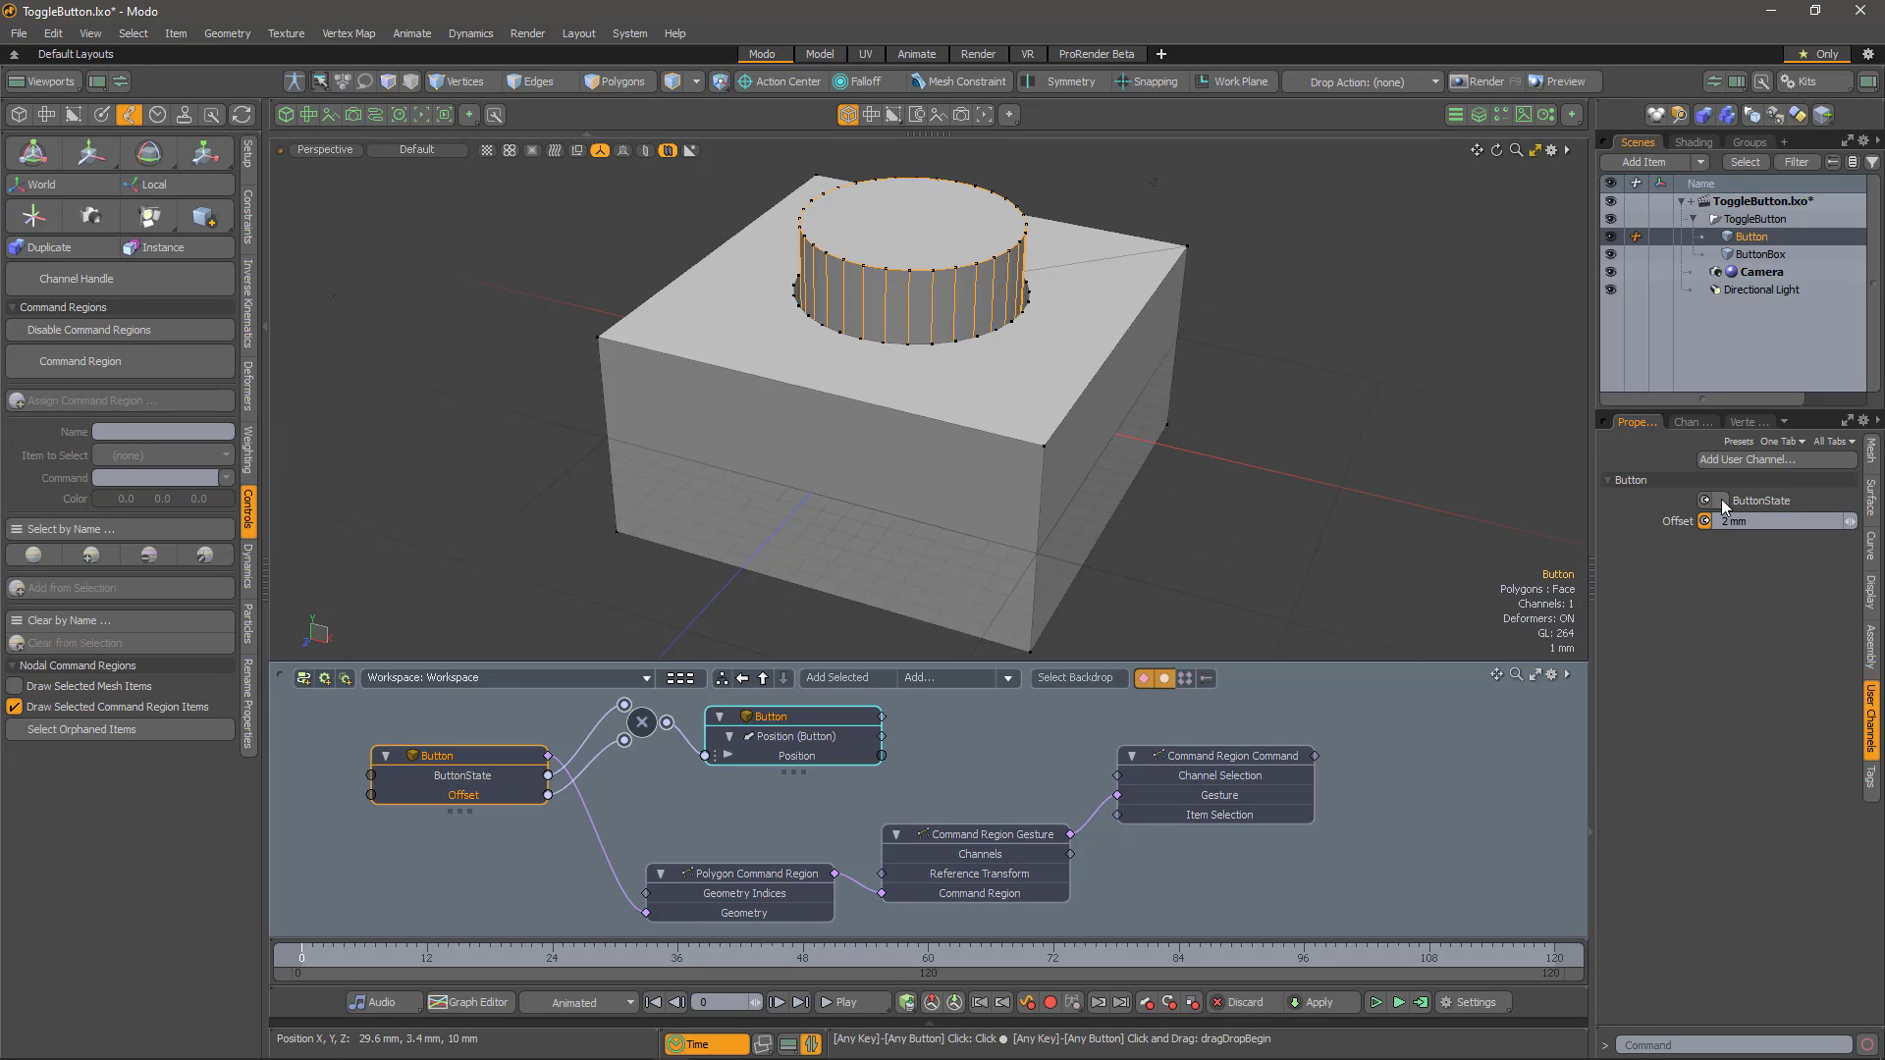
pyautogui.click(1722, 501)
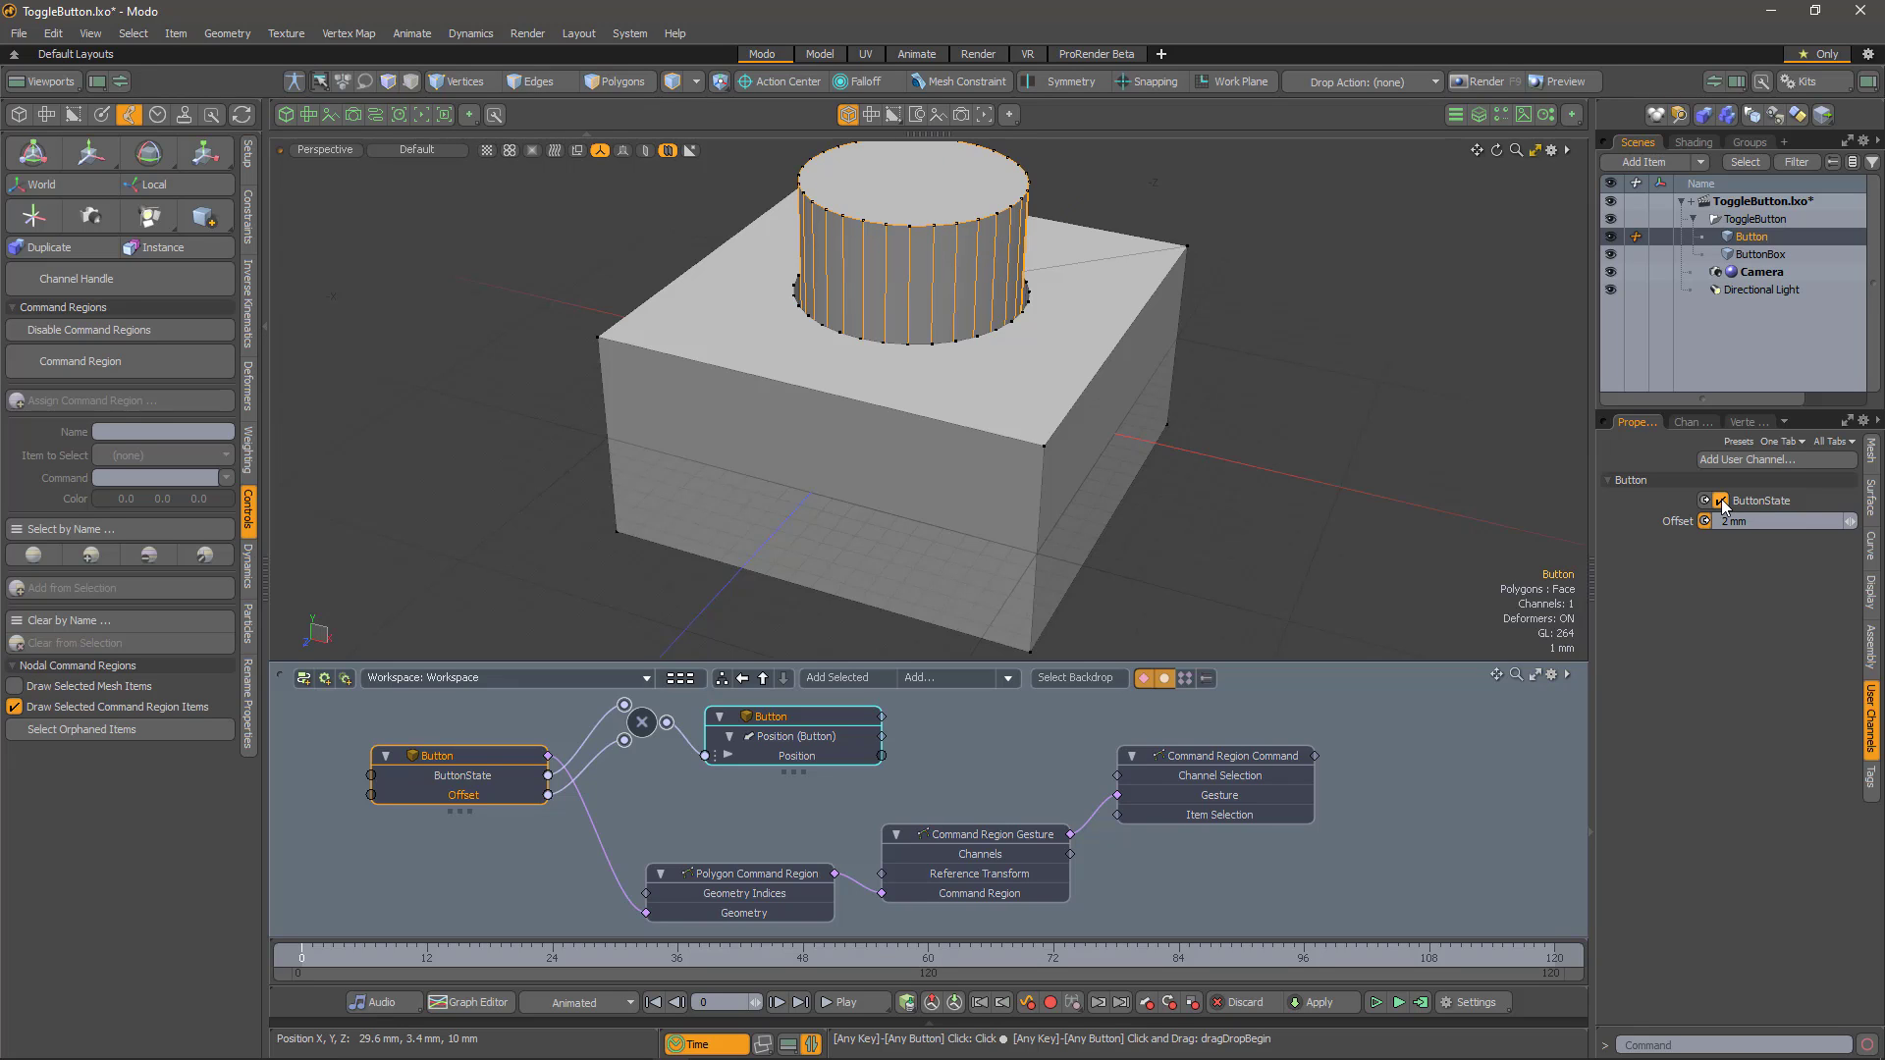
pyautogui.click(1722, 501)
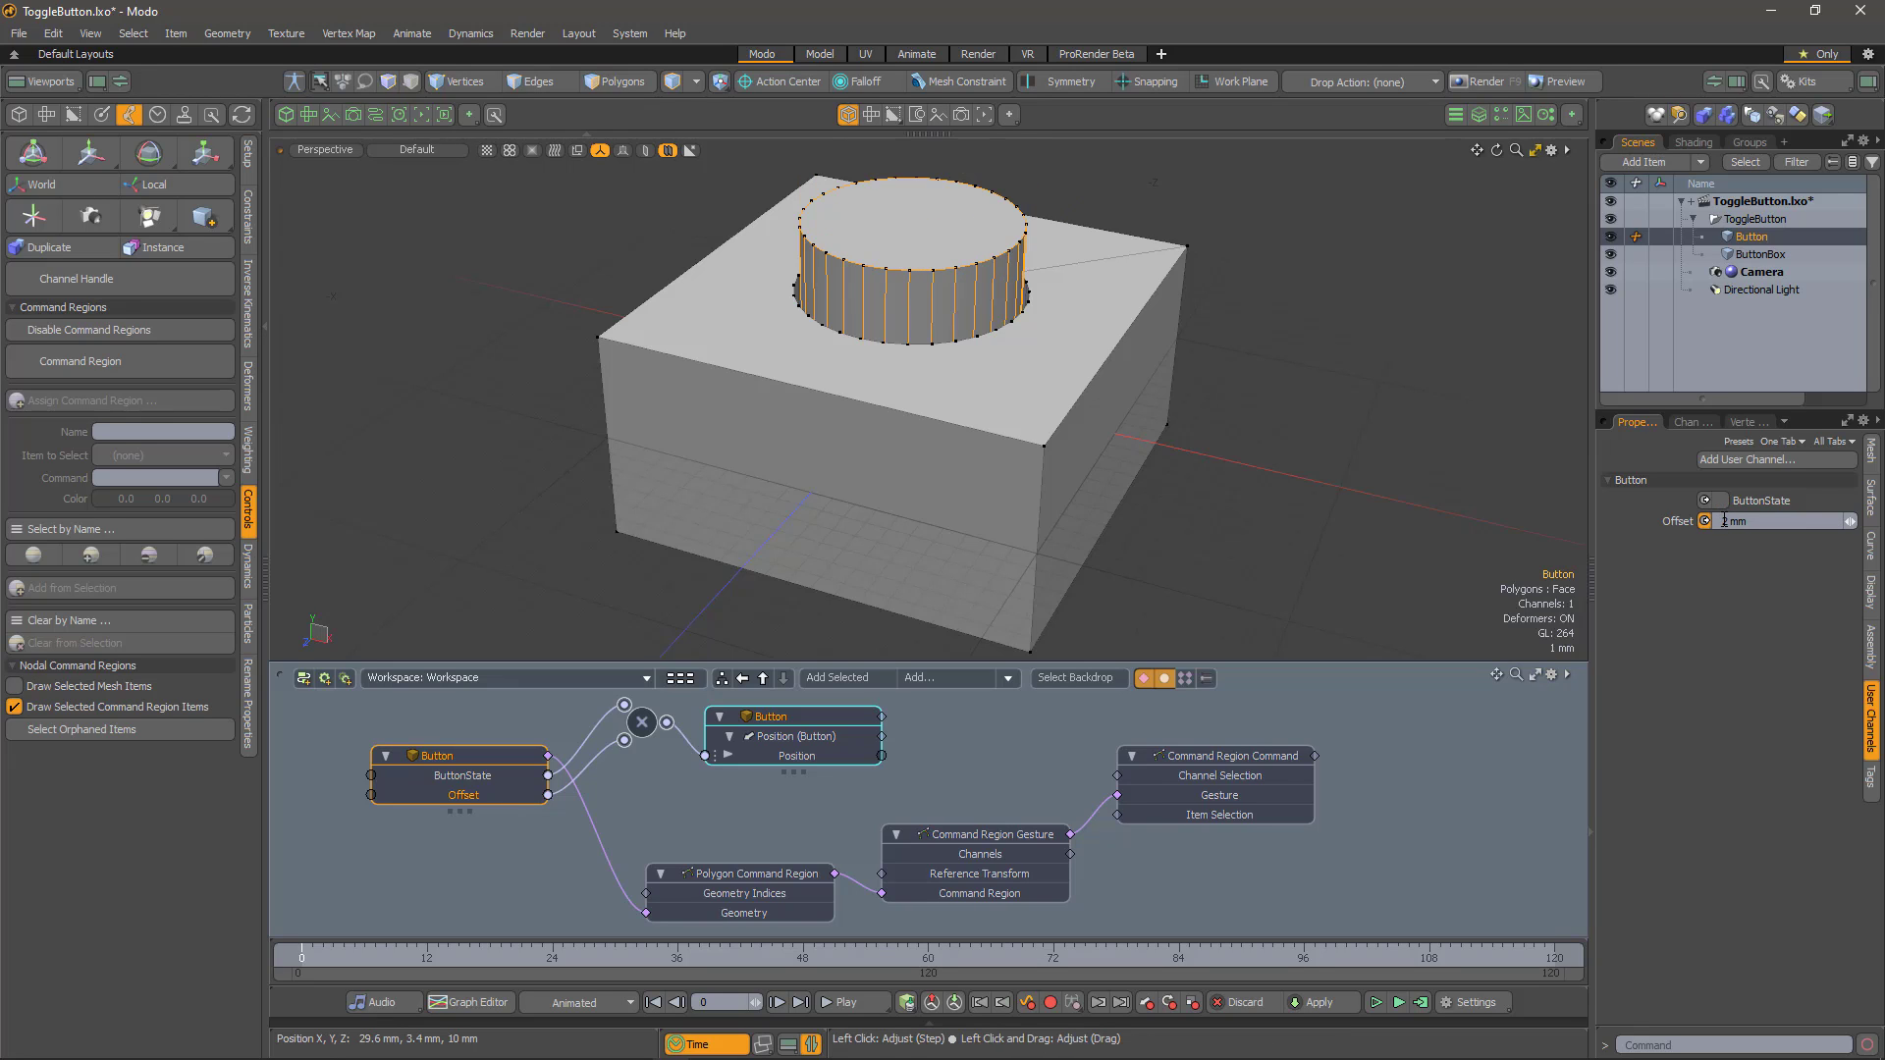
# - Change Offset to -2 mm and toggle ButtonState to confirm the button sinks
pyautogui.click(1728, 521)
pyautogui.click(1727, 521)
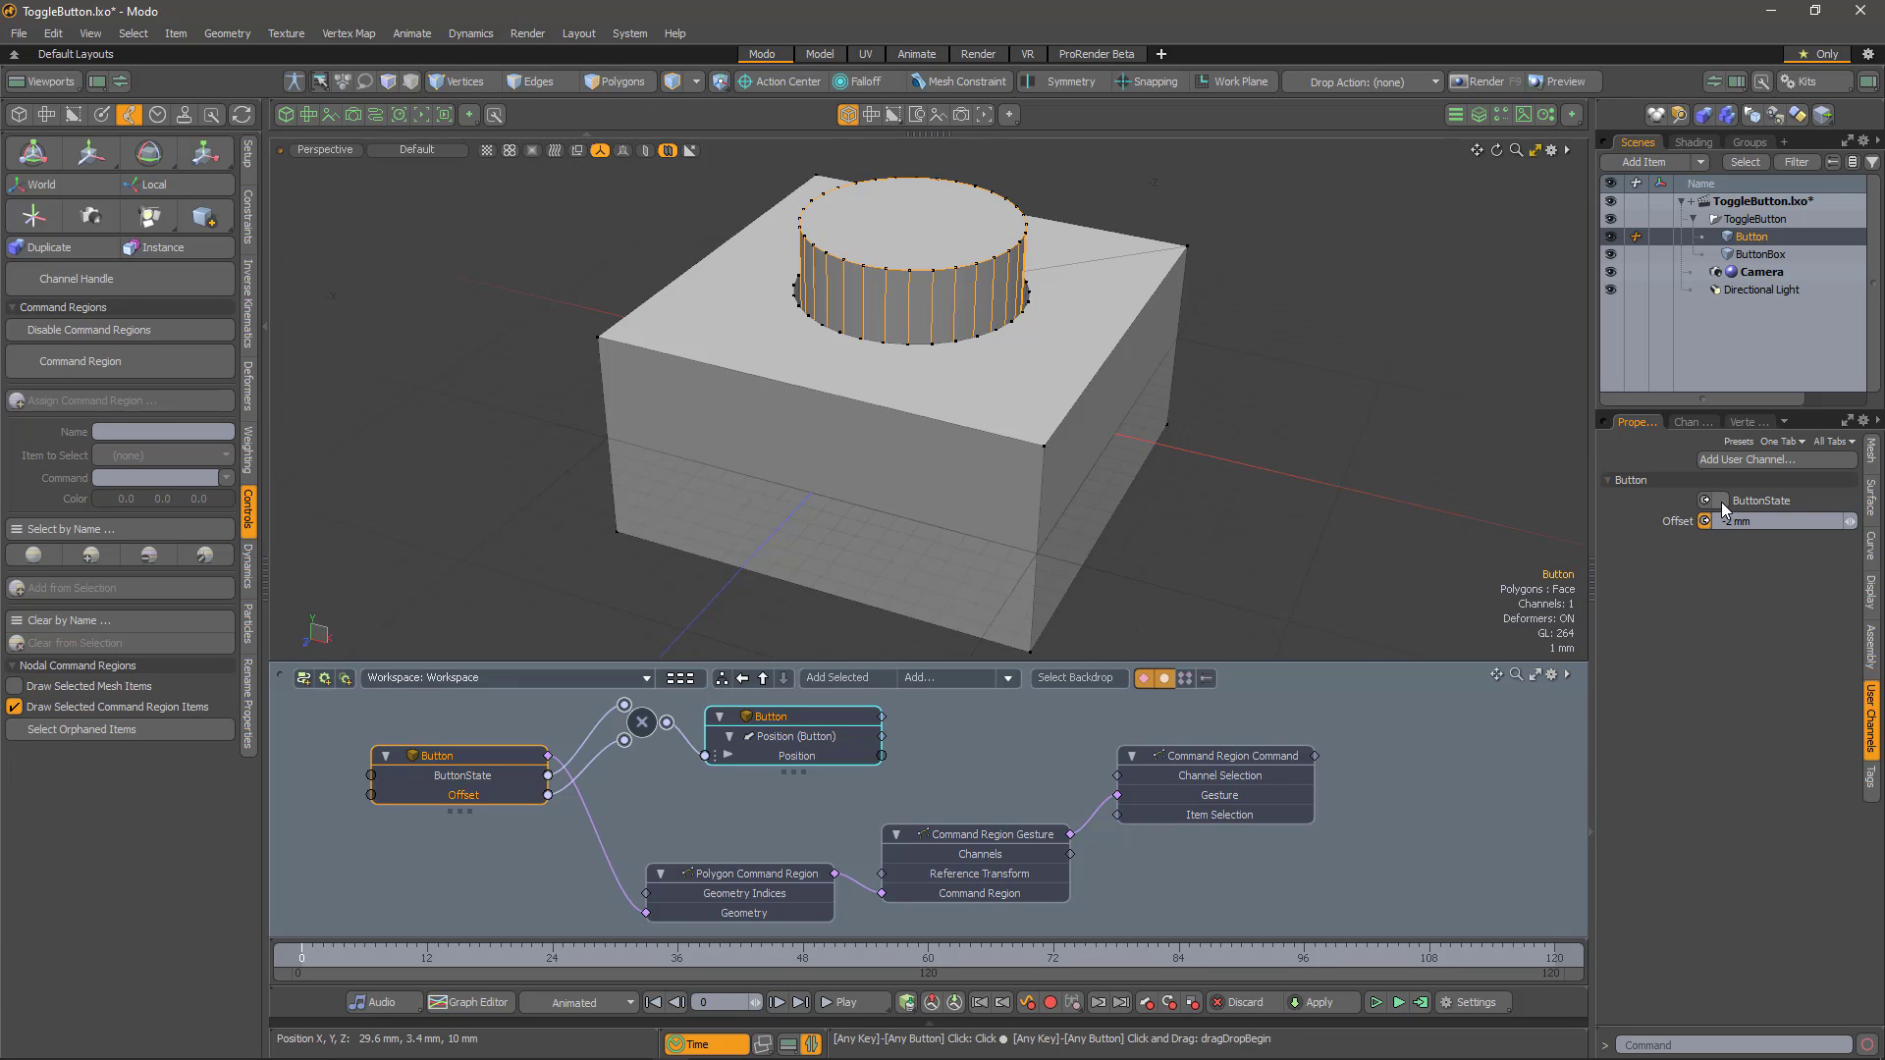
pyautogui.click(1722, 500)
pyautogui.click(1722, 501)
pyautogui.click(1722, 501)
pyautogui.click(1722, 501)
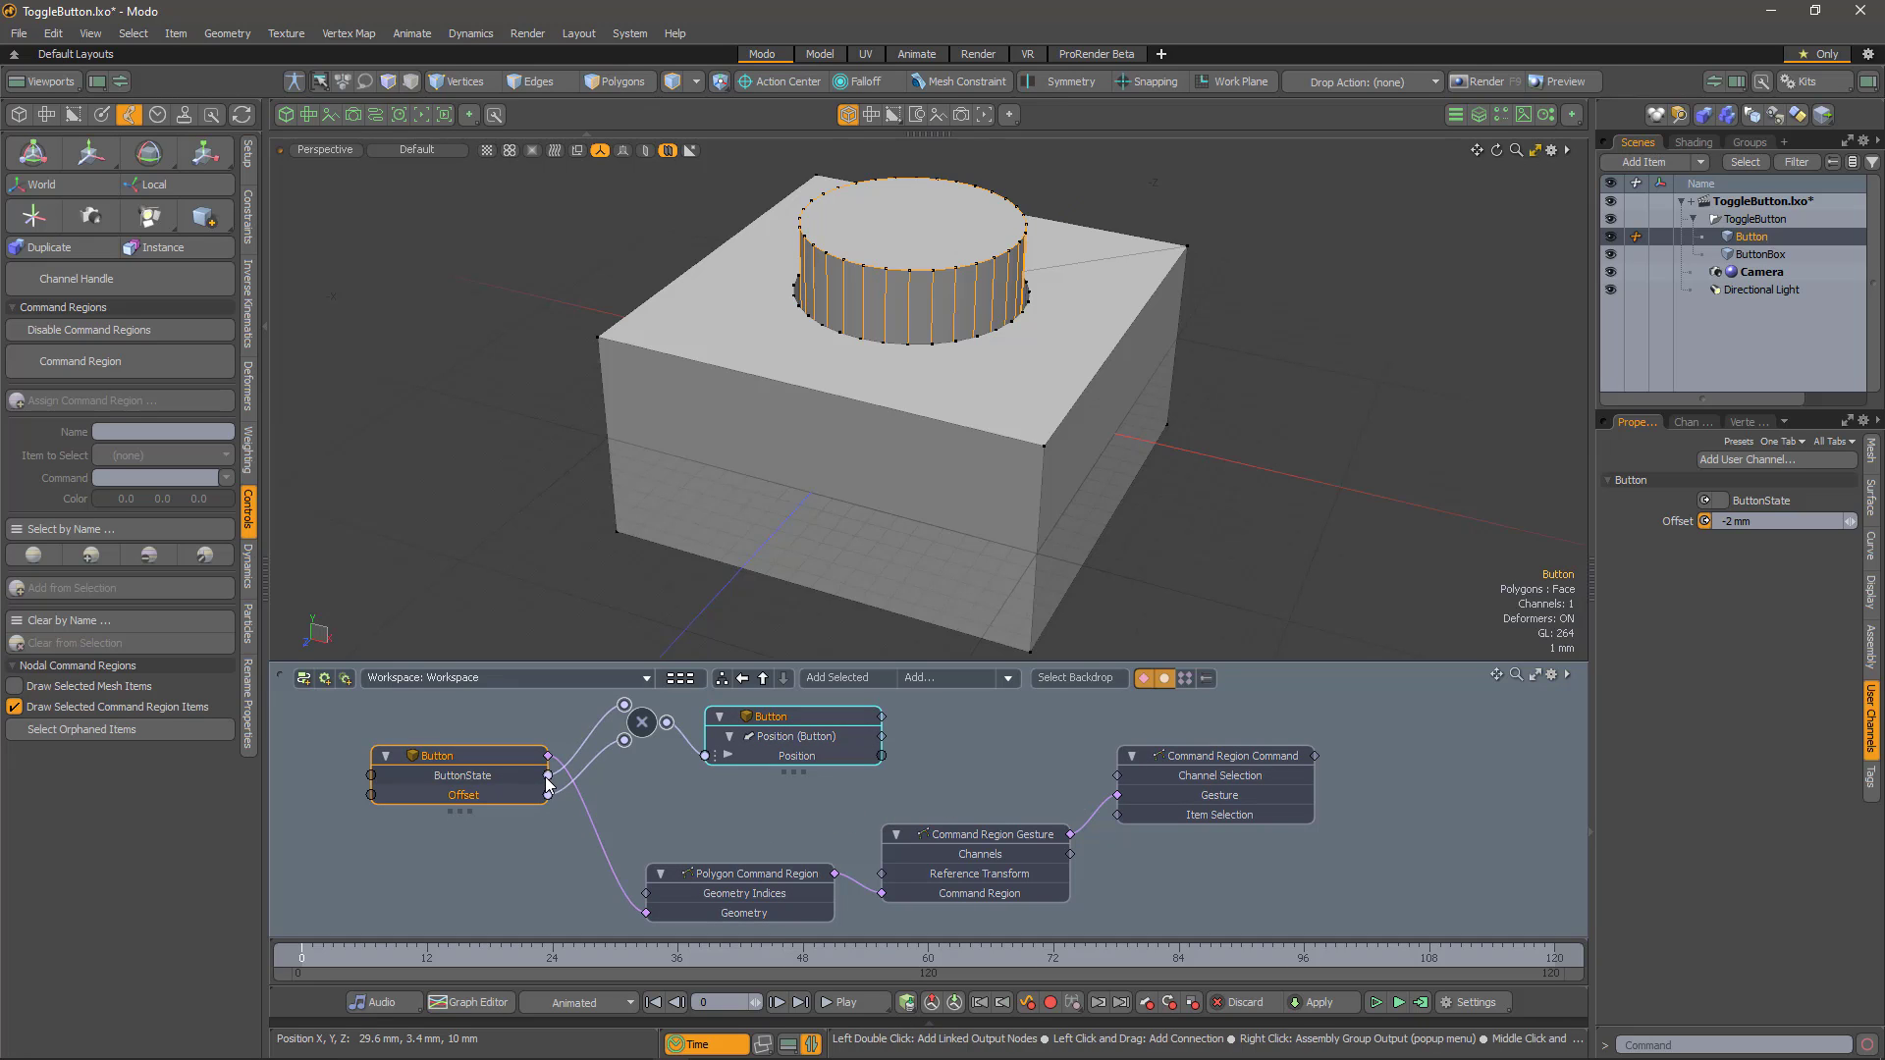
# - Wire ButtonState into Command Region Command's Channel Selection and set its command to 'channel.value ?+'
pyautogui.moveTo(547, 775); pyautogui.dragTo(1139, 777)
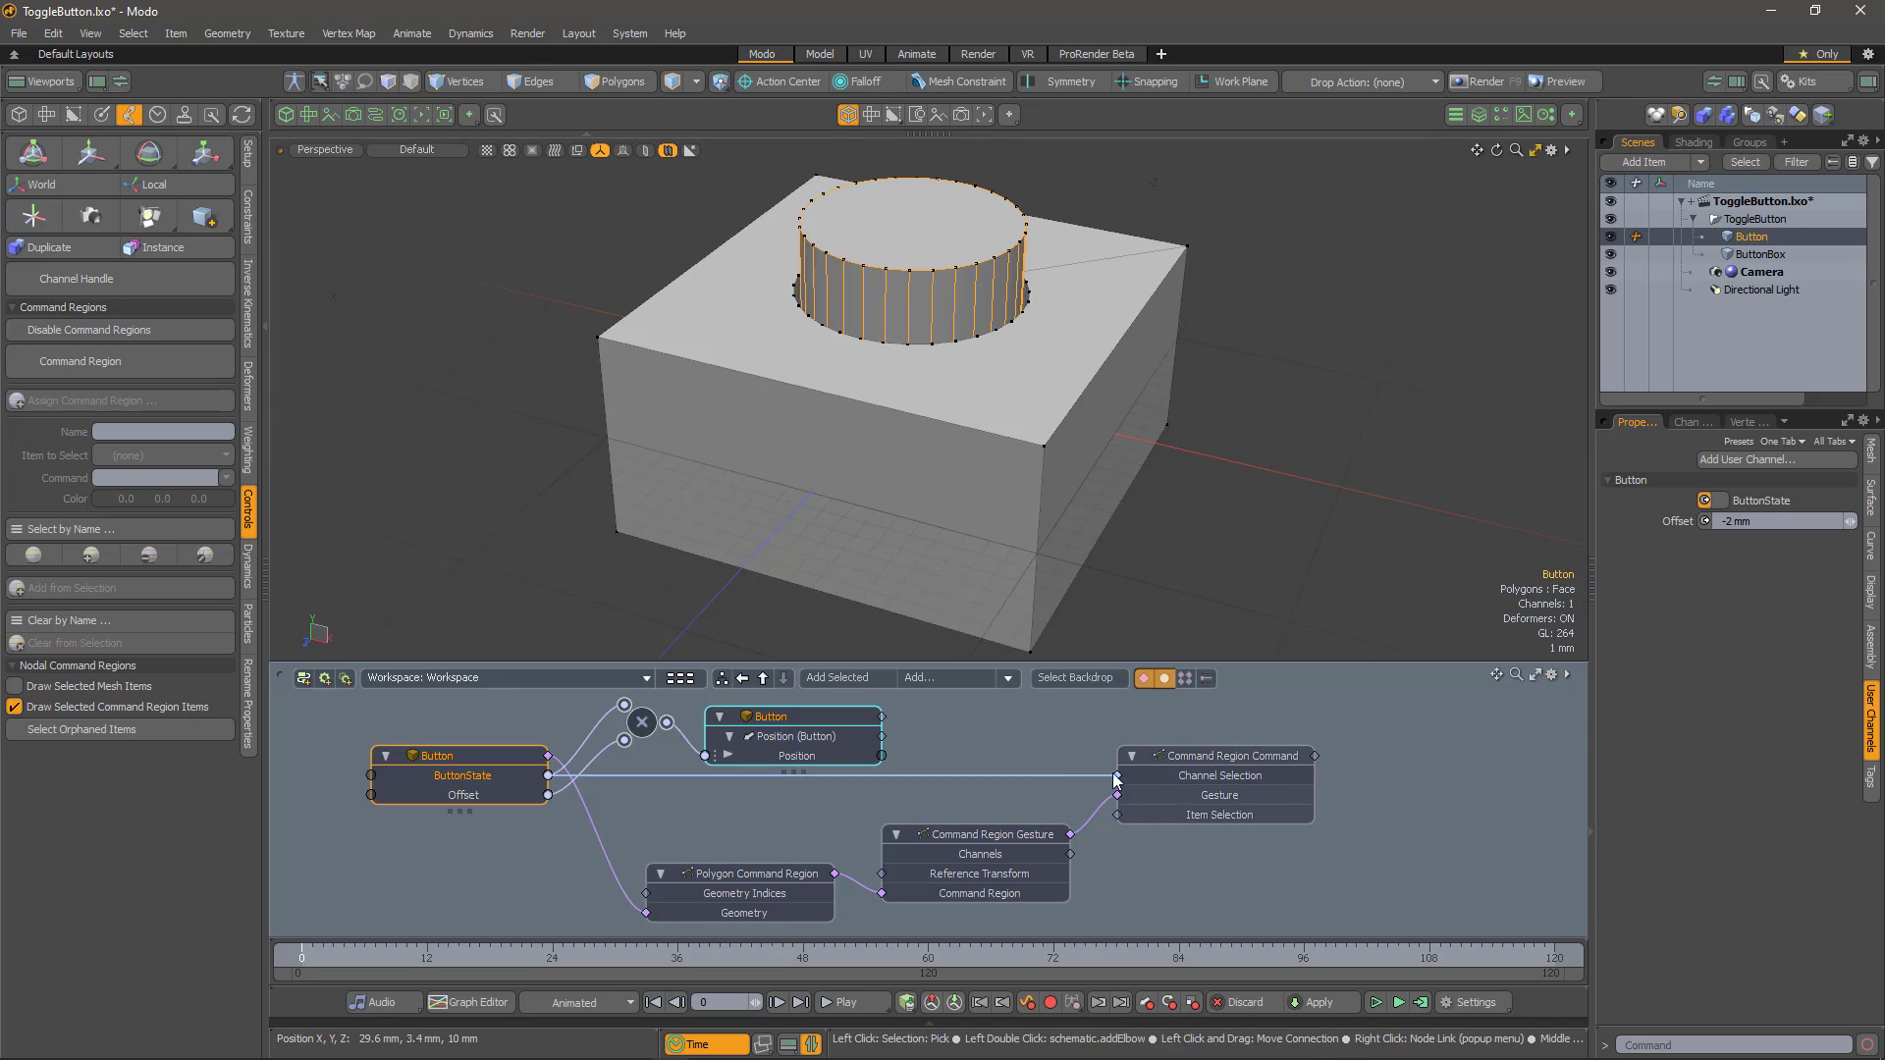
pyautogui.click(1223, 751)
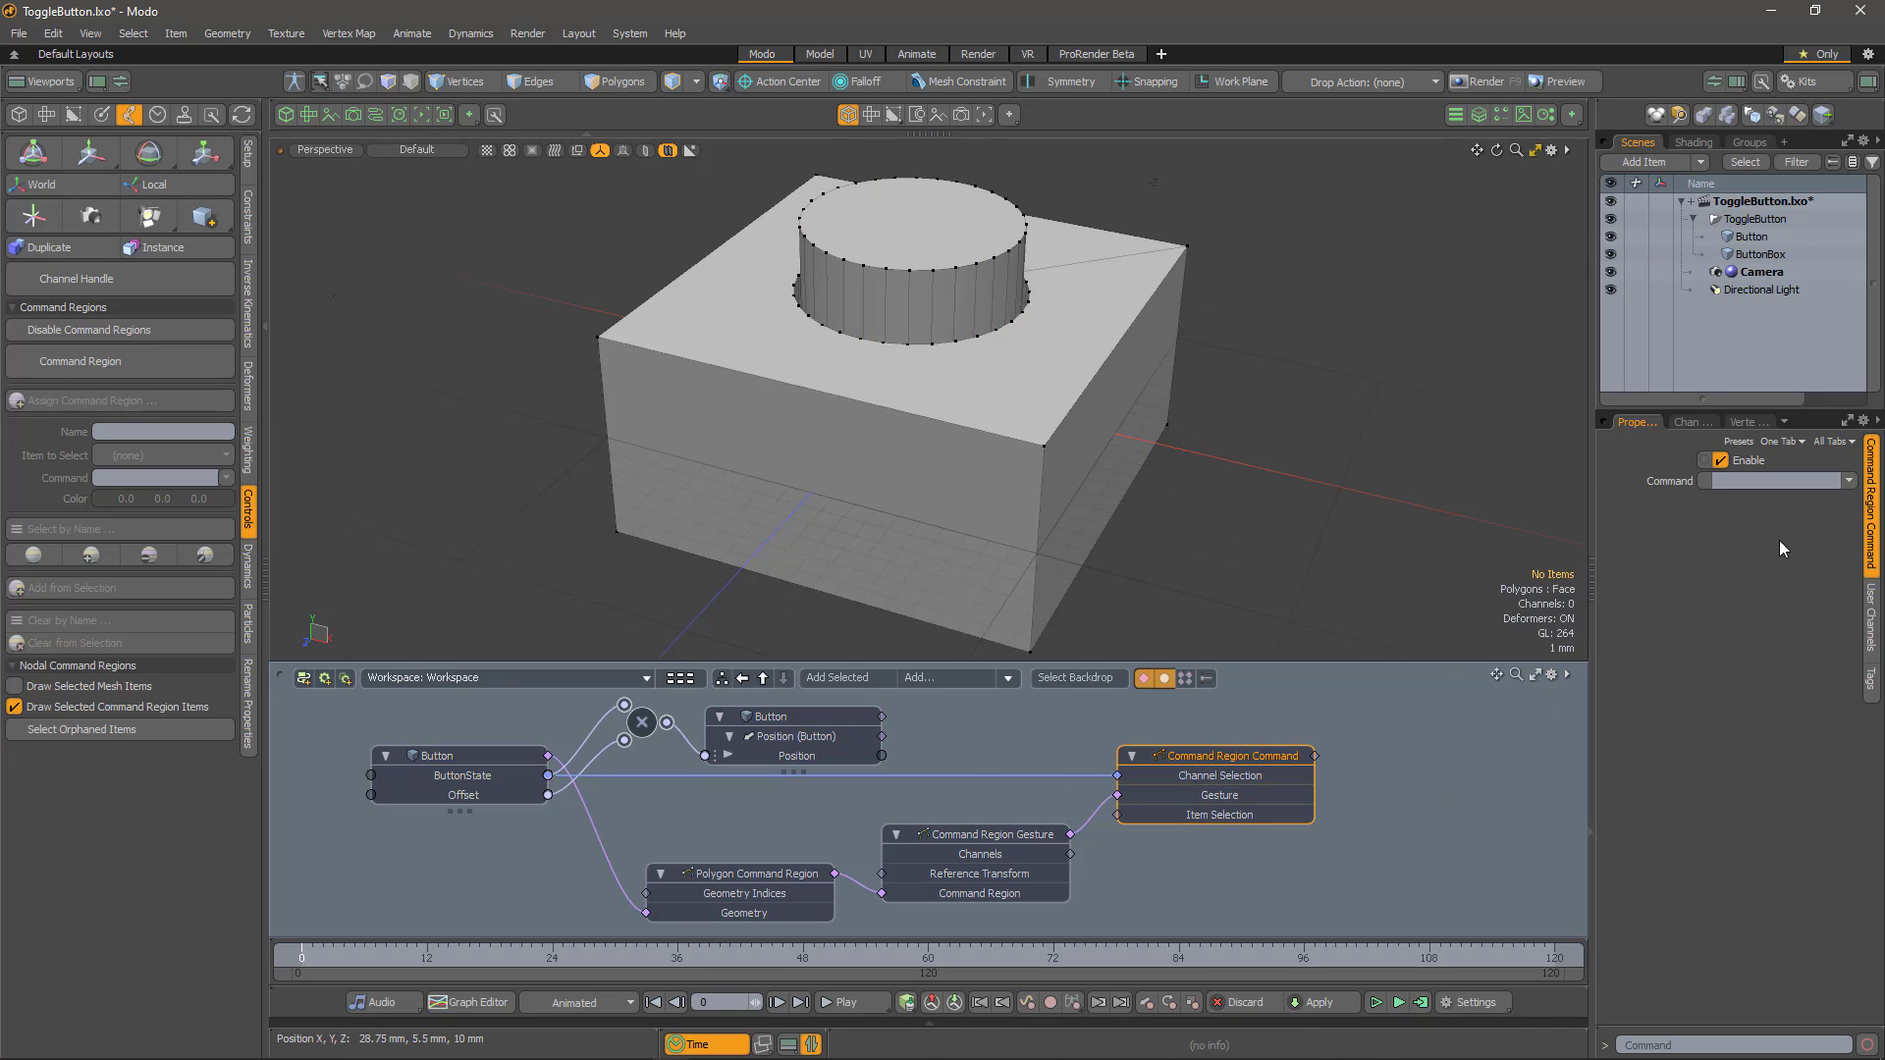
pyautogui.click(1730, 480)
pyautogui.write('channel.value')
pyautogui.write('?+')
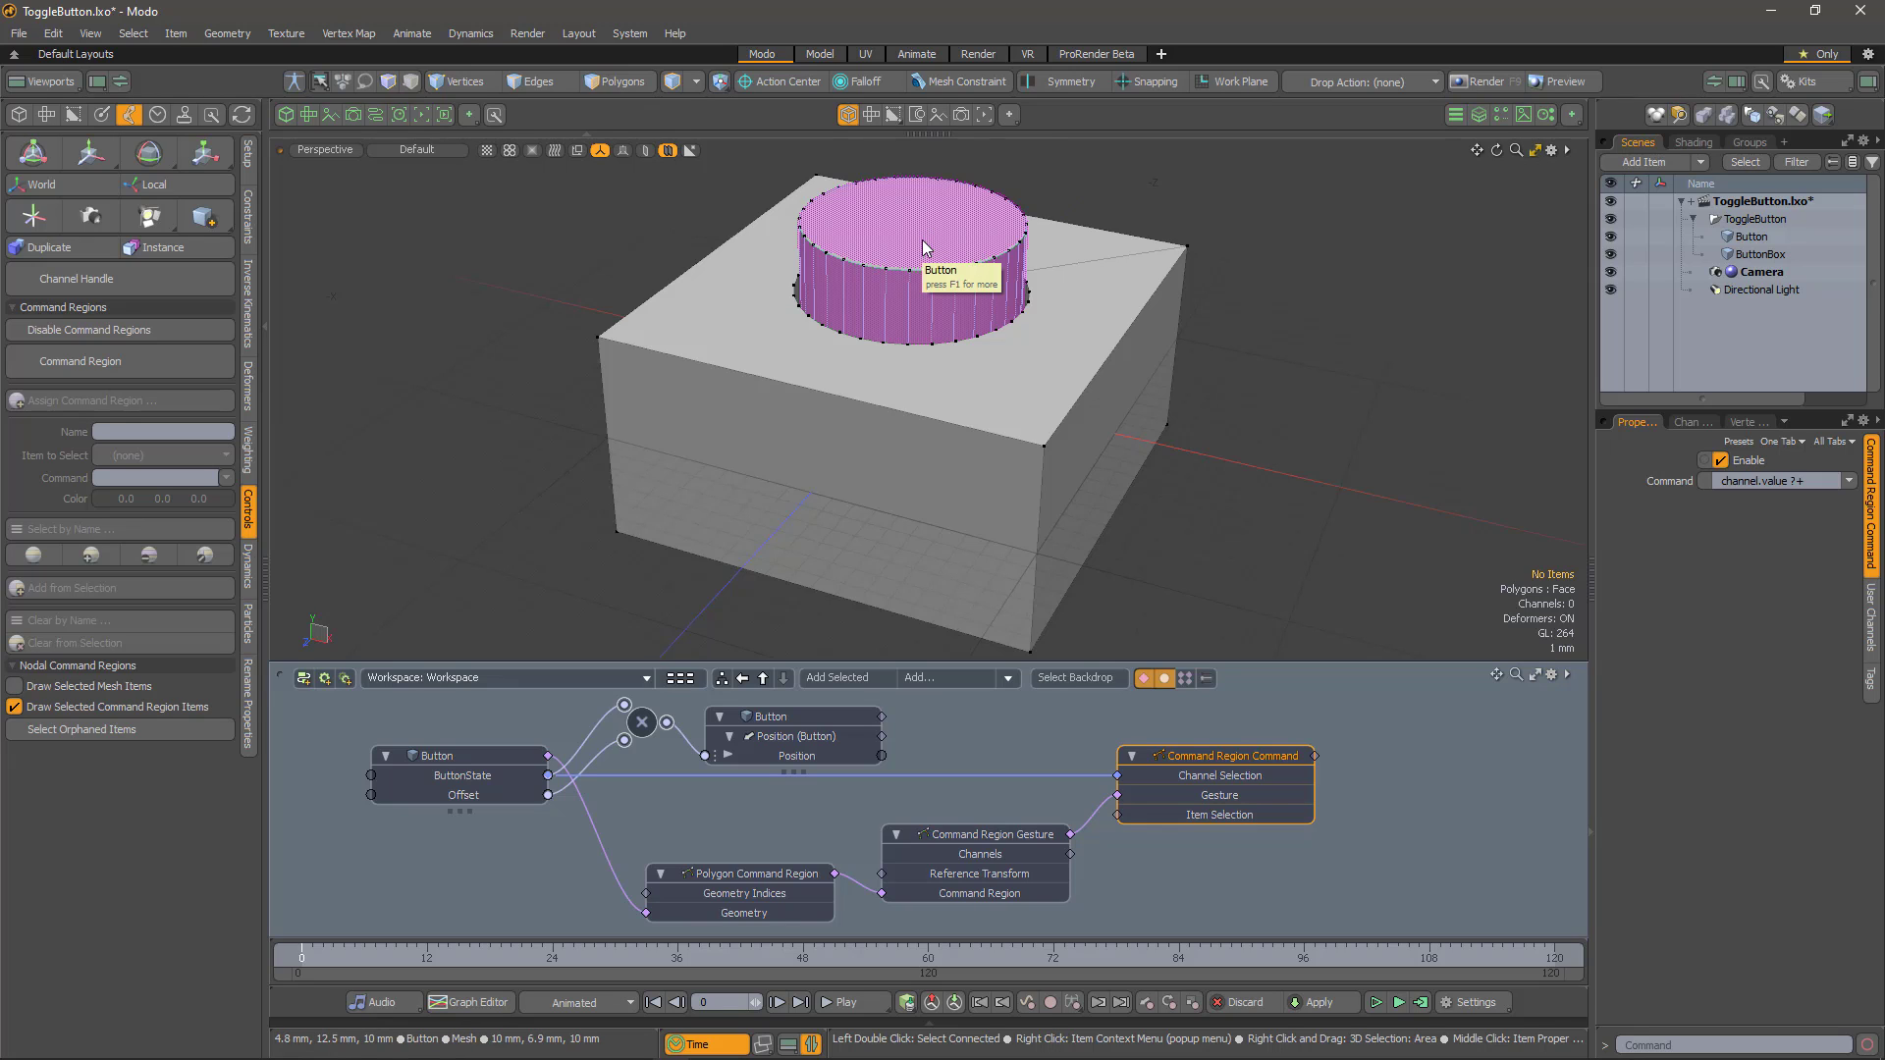
# - Click the cylinder repeatedly to flip ButtonState, watching the button rise and sink
pyautogui.click(923, 338)
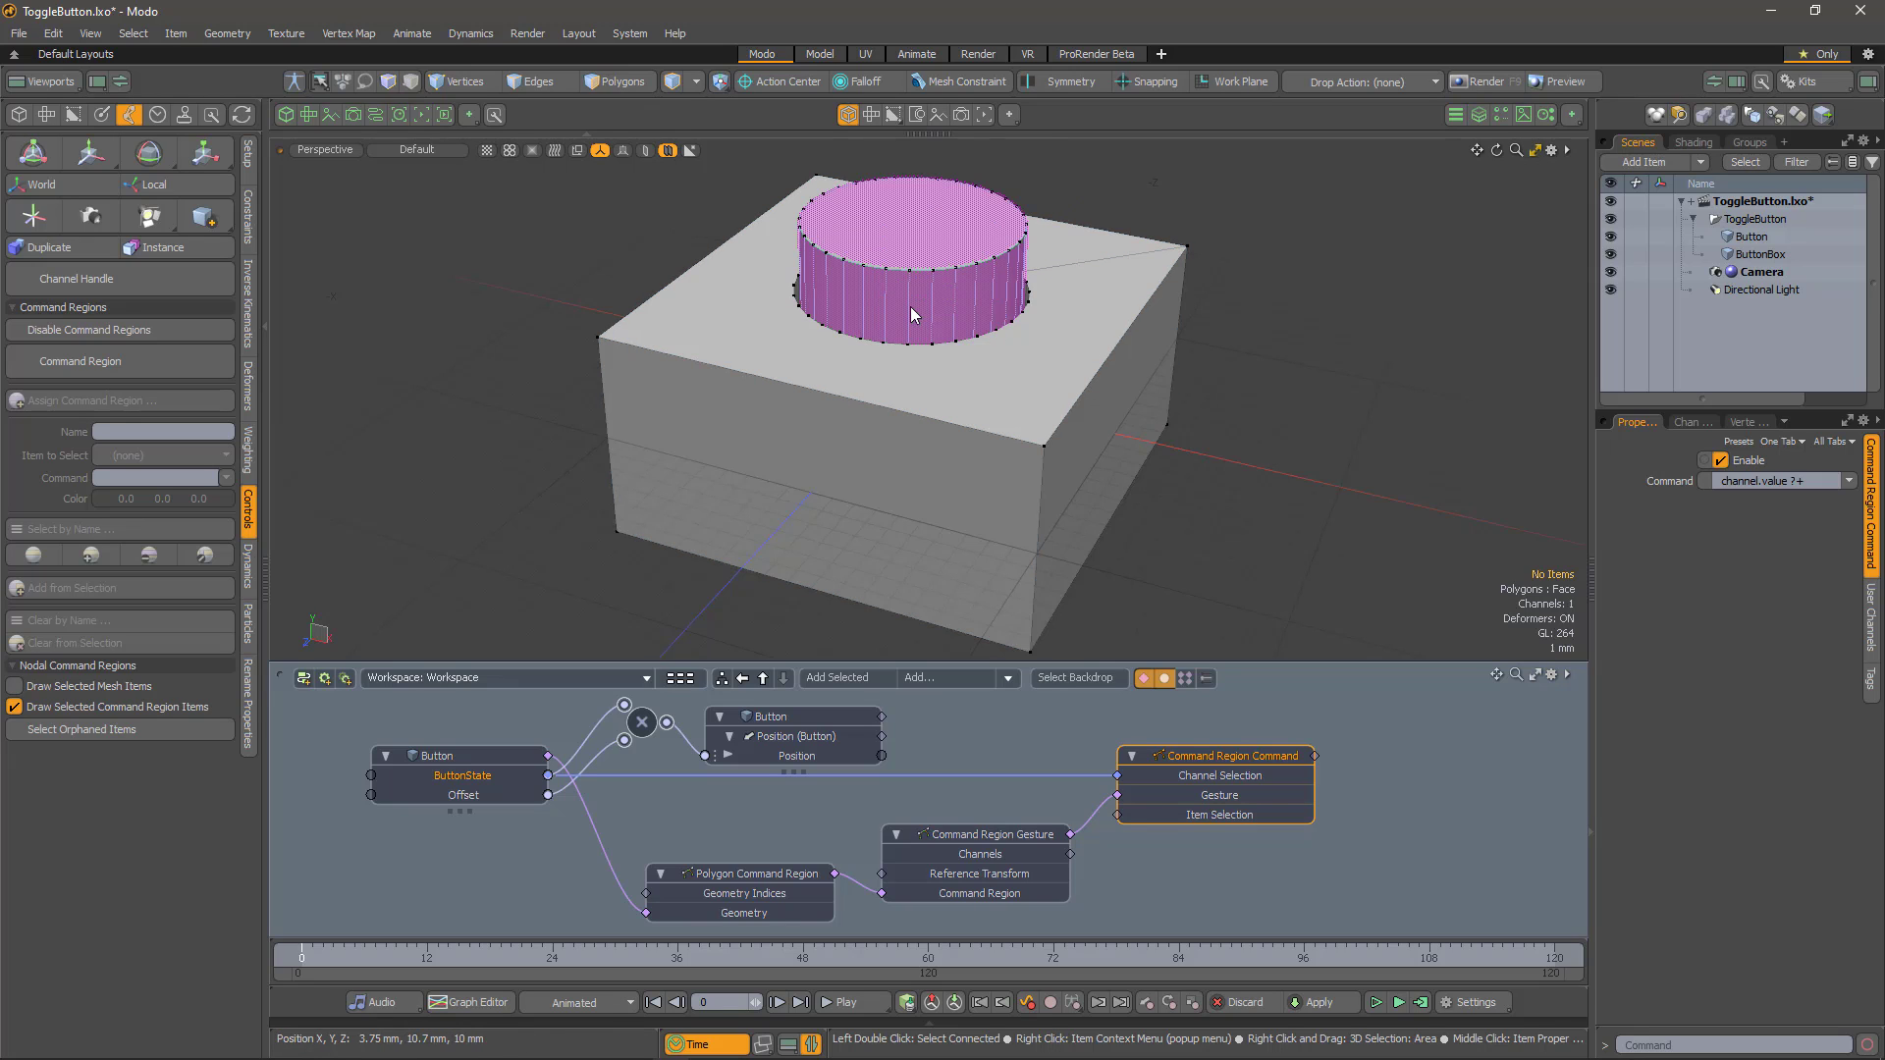
pyautogui.click(916, 263)
pyautogui.click(915, 266)
pyautogui.click(915, 267)
pyautogui.click(915, 267)
pyautogui.click(915, 267)
pyautogui.click(915, 267)
pyautogui.click(915, 267)
pyautogui.click(915, 267)
pyautogui.click(915, 267)
pyautogui.click(915, 267)
pyautogui.click(915, 267)
pyautogui.click(915, 267)
pyautogui.click(915, 267)
pyautogui.click(915, 267)
pyautogui.click(915, 267)
pyautogui.click(915, 267)
pyautogui.click(915, 267)
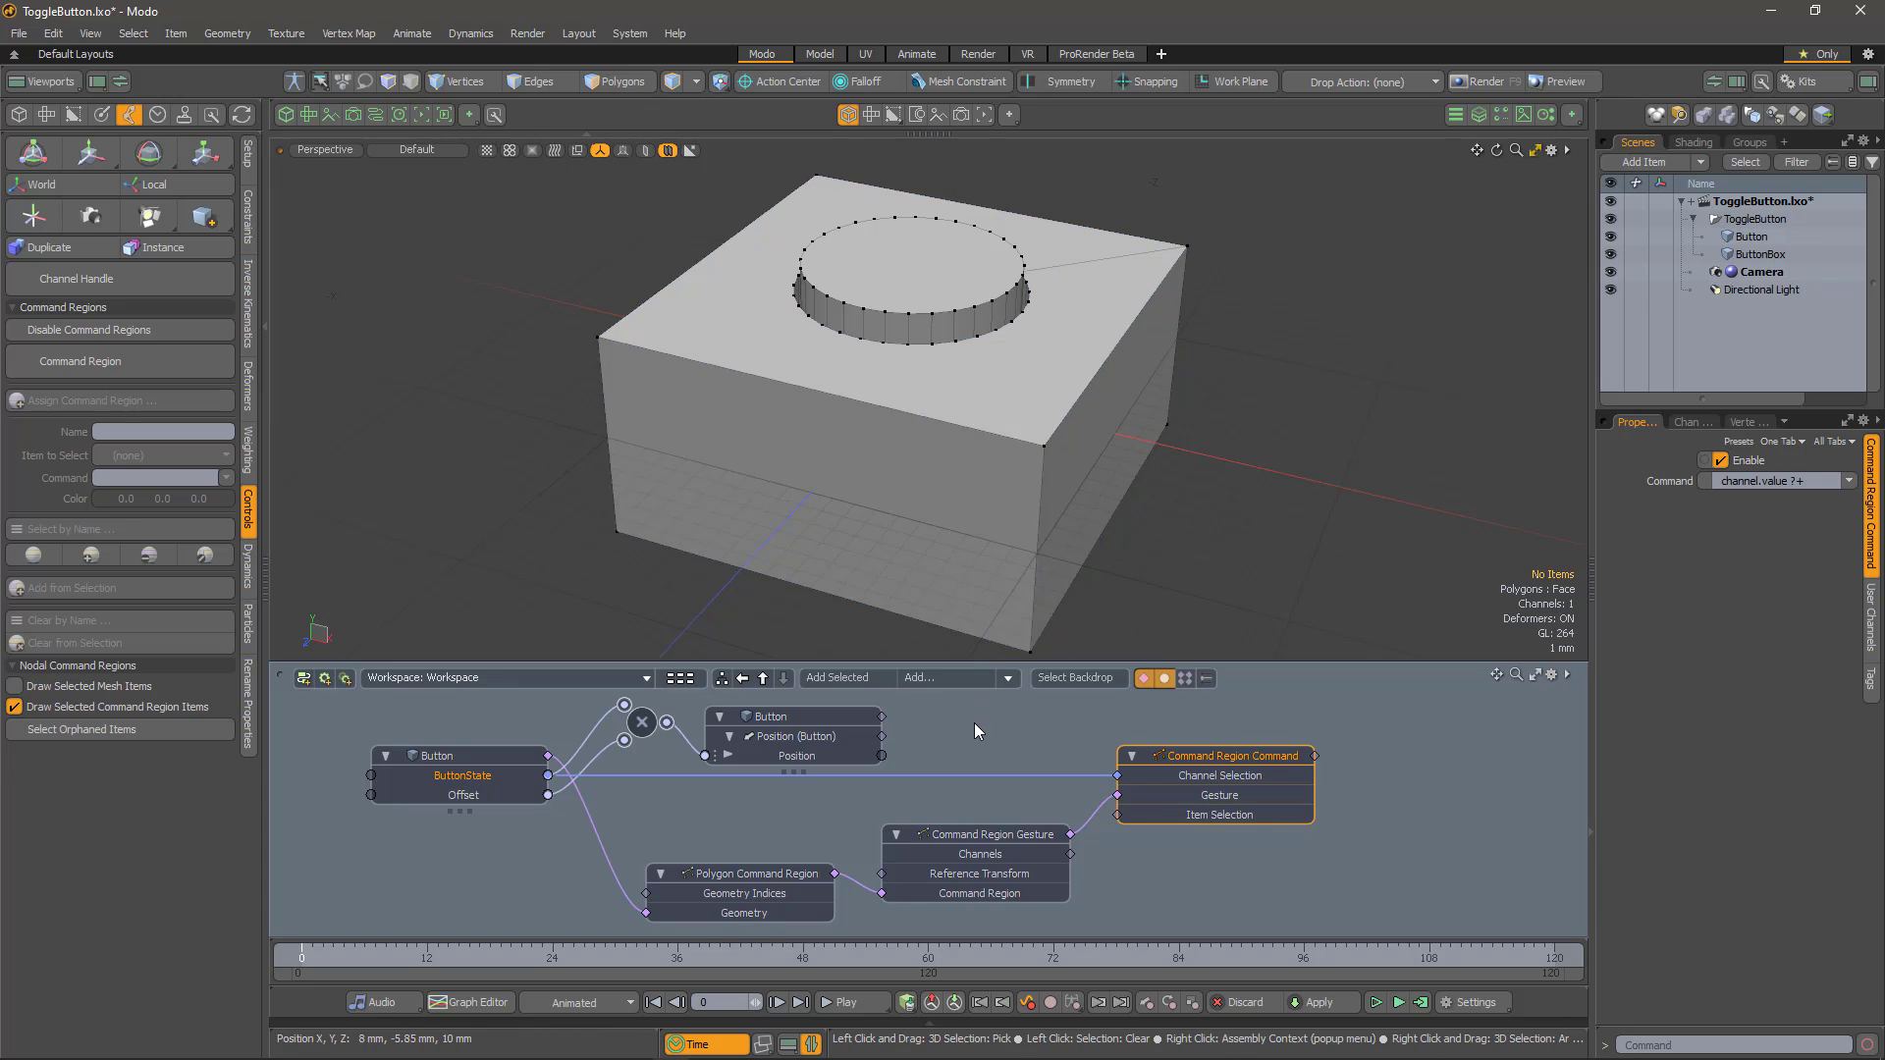
# - Raise the button once more, then leave it pressed down into the box
pyautogui.click(965, 274)
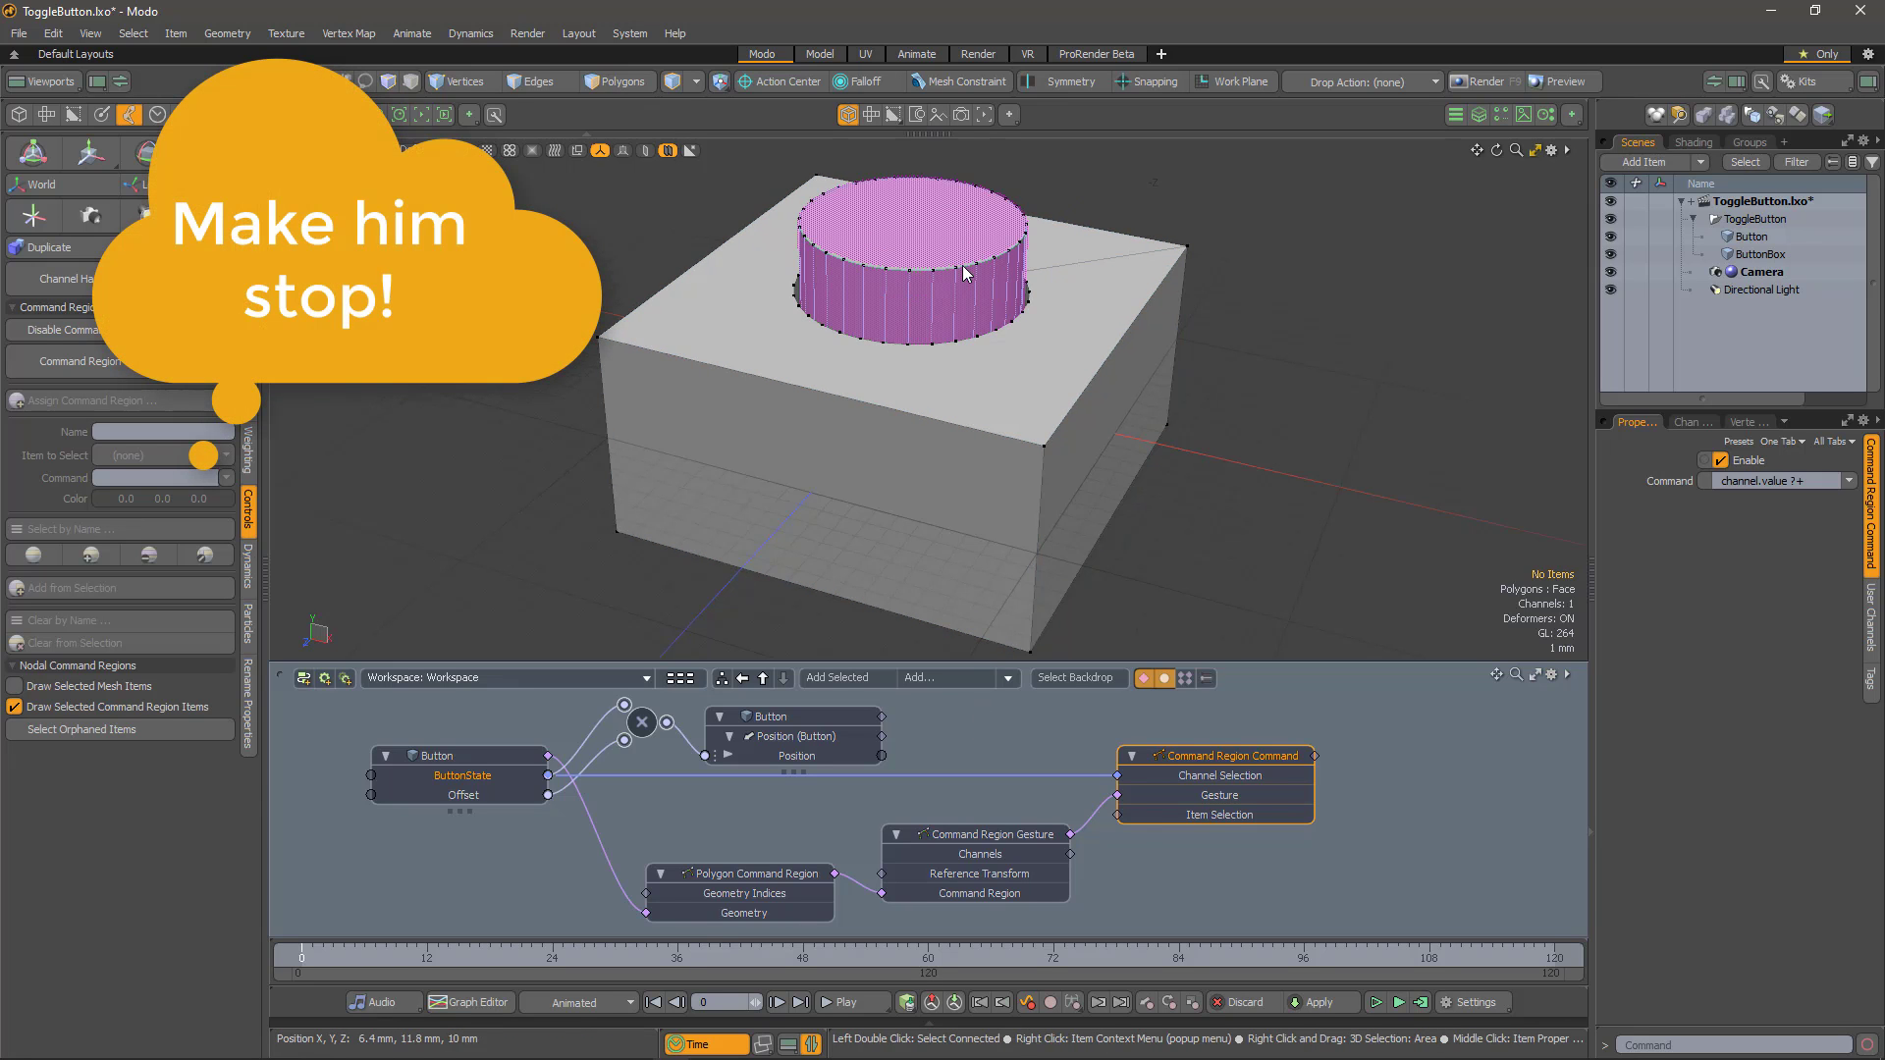
pyautogui.click(965, 274)
pyautogui.click(965, 274)
pyautogui.click(965, 274)
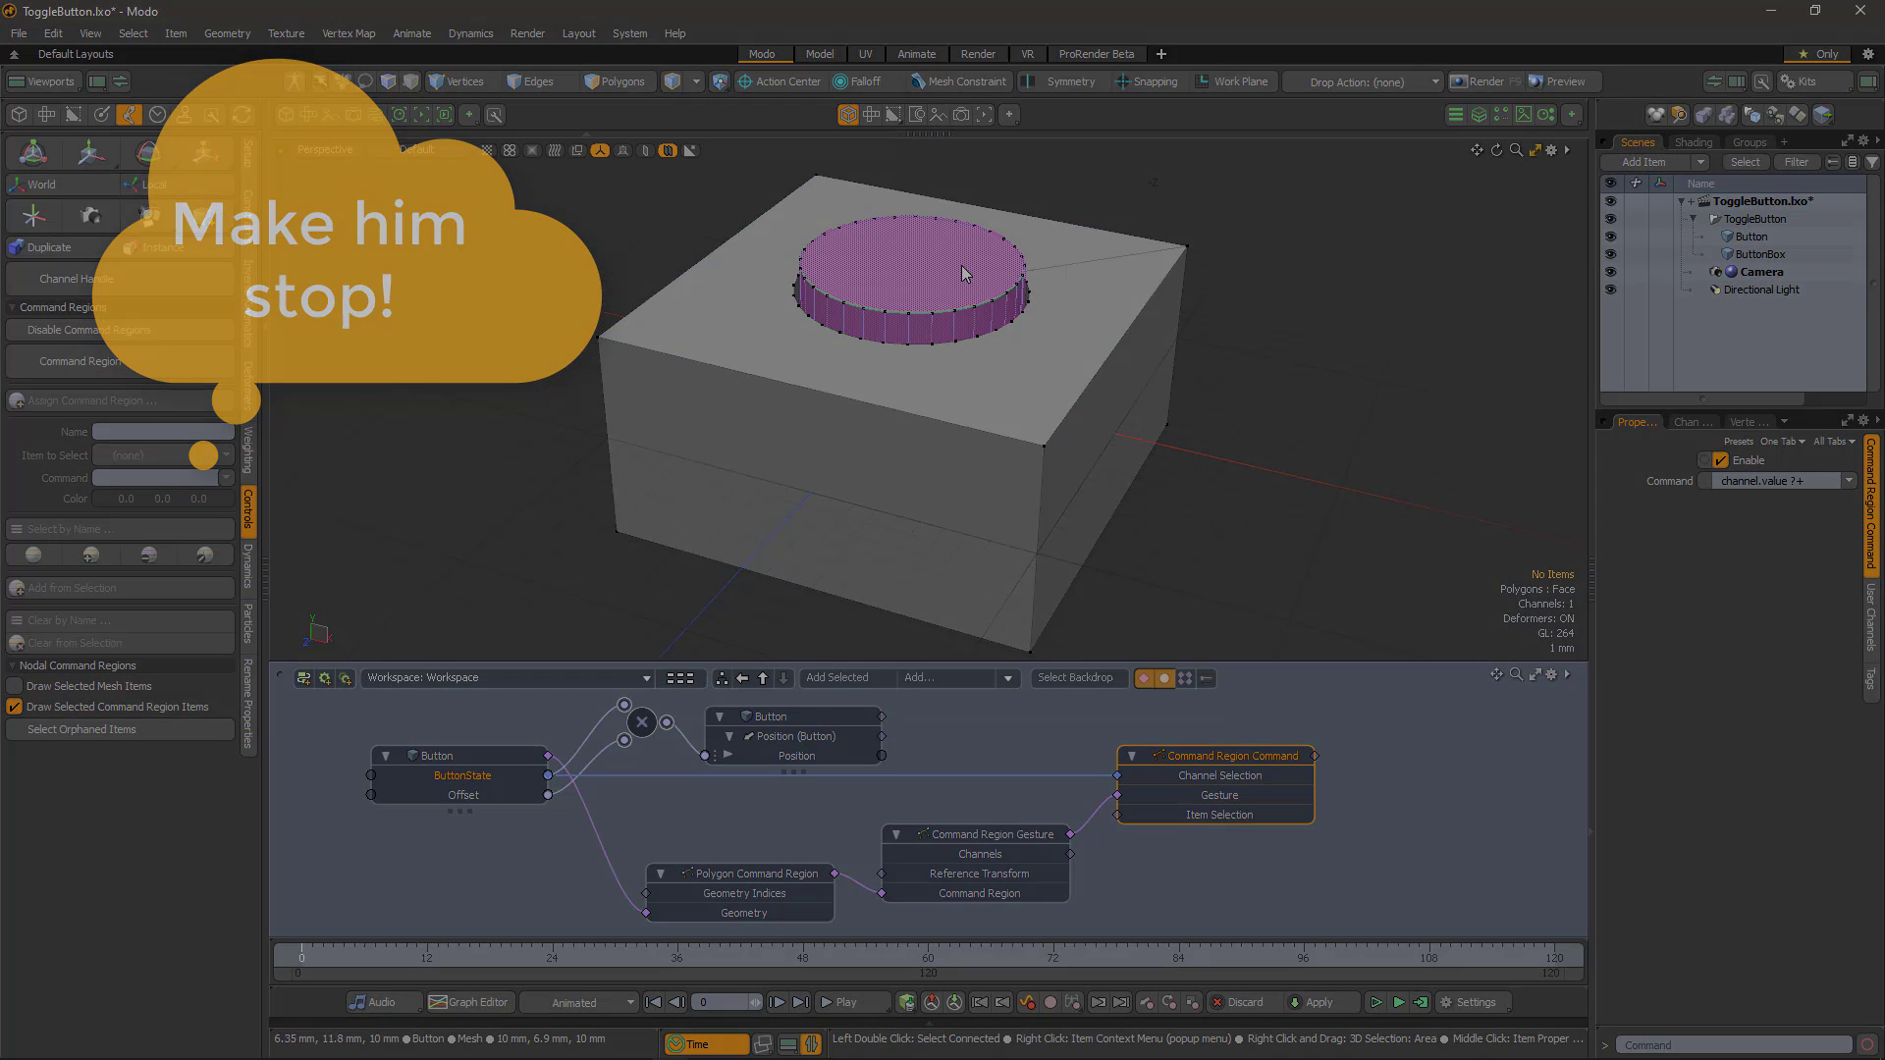